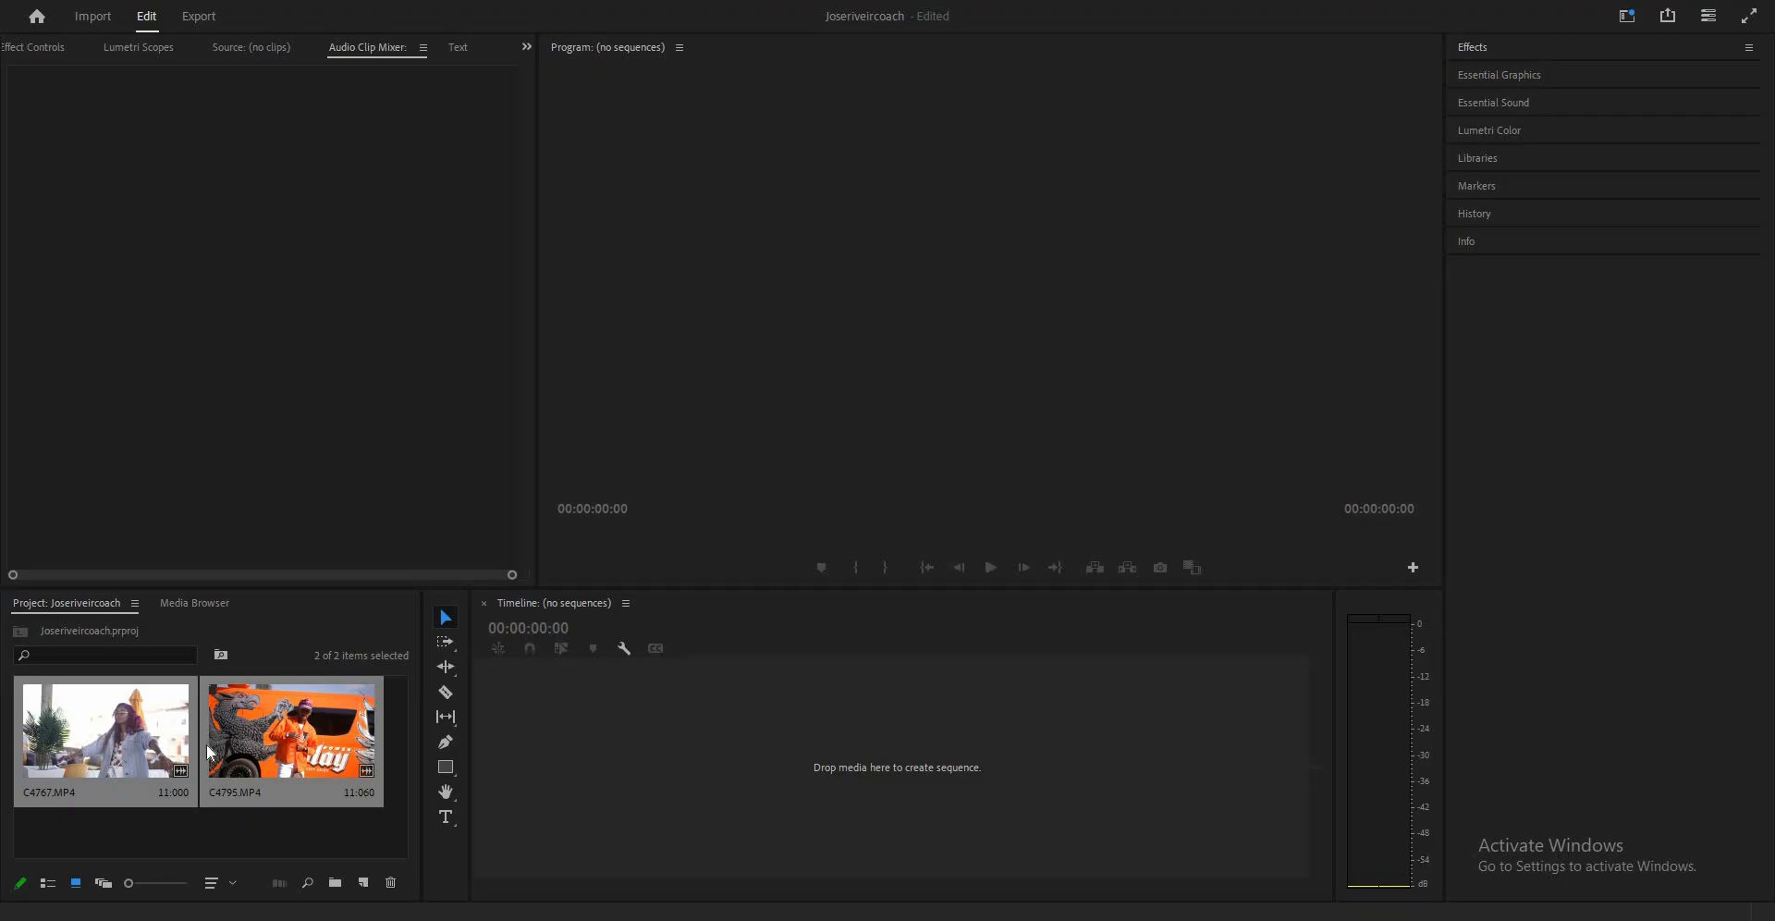
Create a sequence from the video of C4767.MP4 and stack the video of C4795.MP4 above it on V2.
double_click(120, 729)
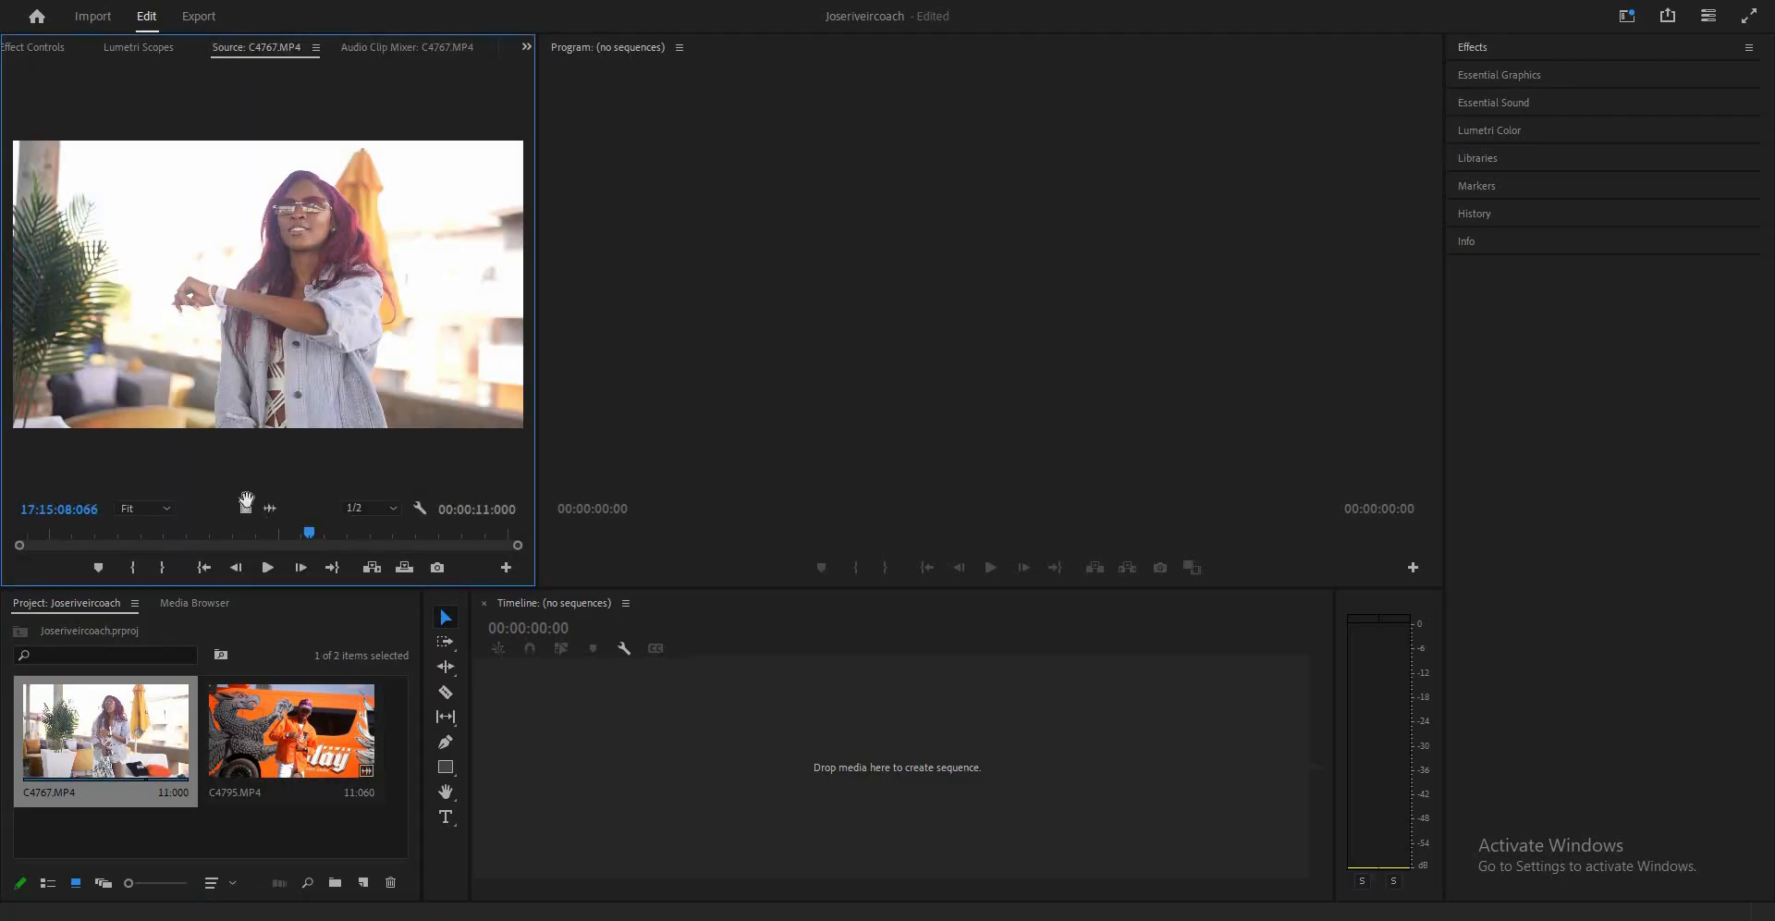
left_click_drag(245, 508, 756, 713)
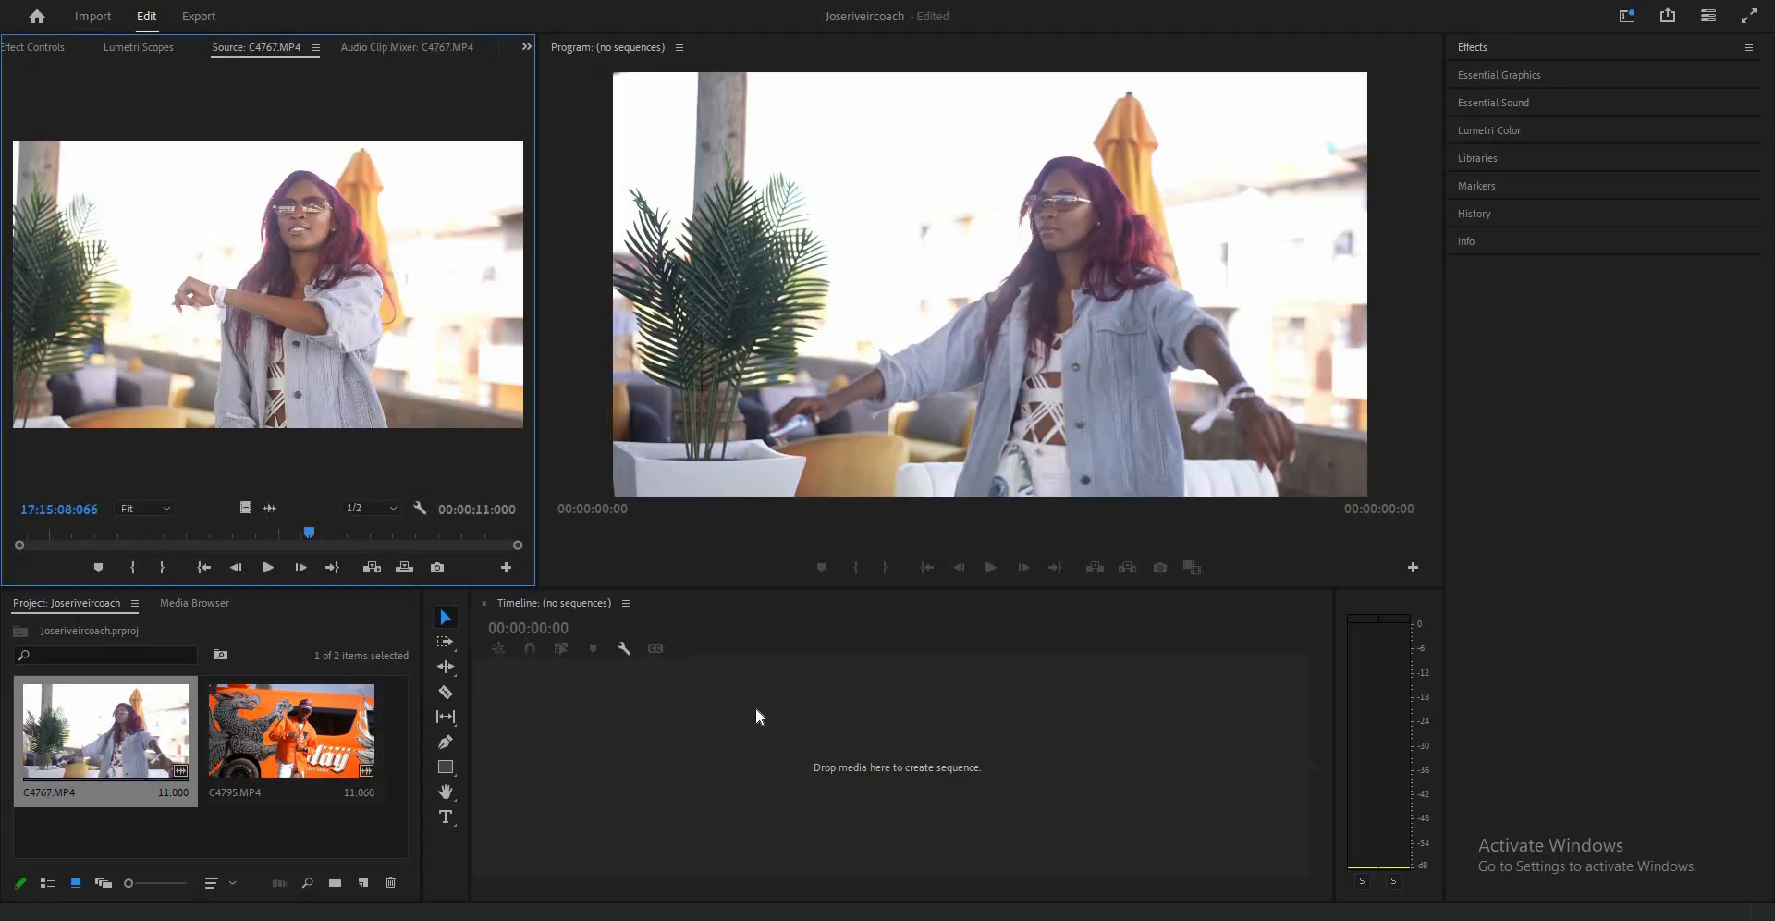
double_click(207, 714)
left_click_drag(245, 507, 696, 728)
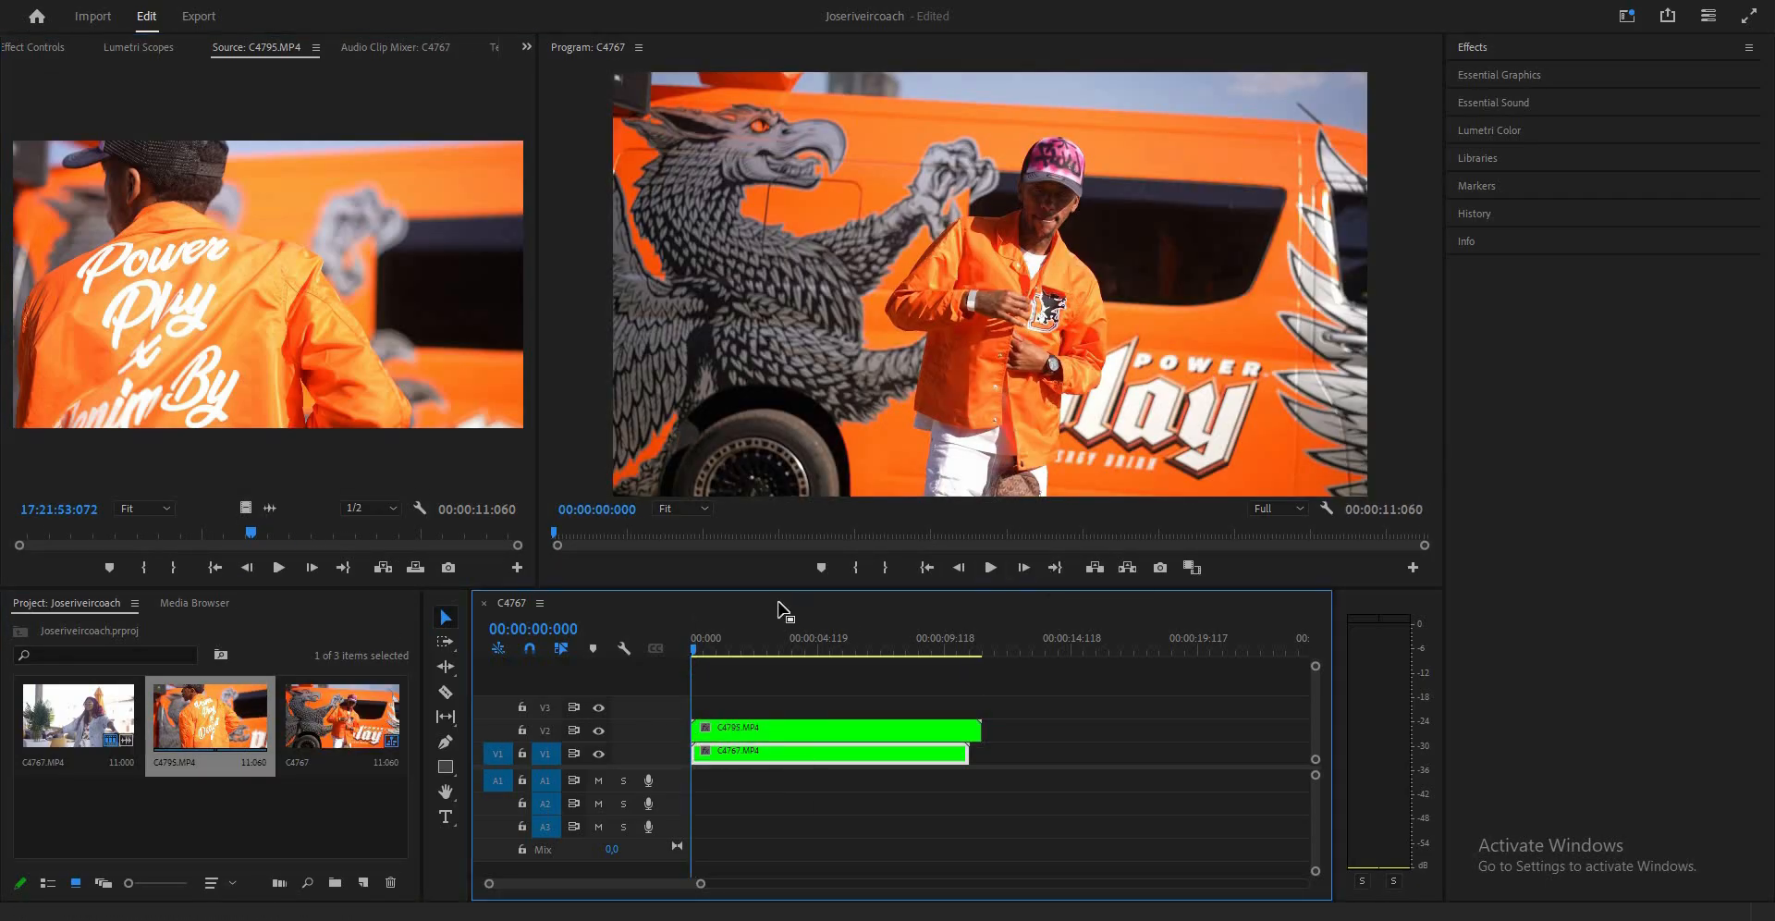
Set the Program monitor's playback resolution to 1/4 and preview the beginning of the sequence.
left_click(1269, 507)
left_click(1273, 564)
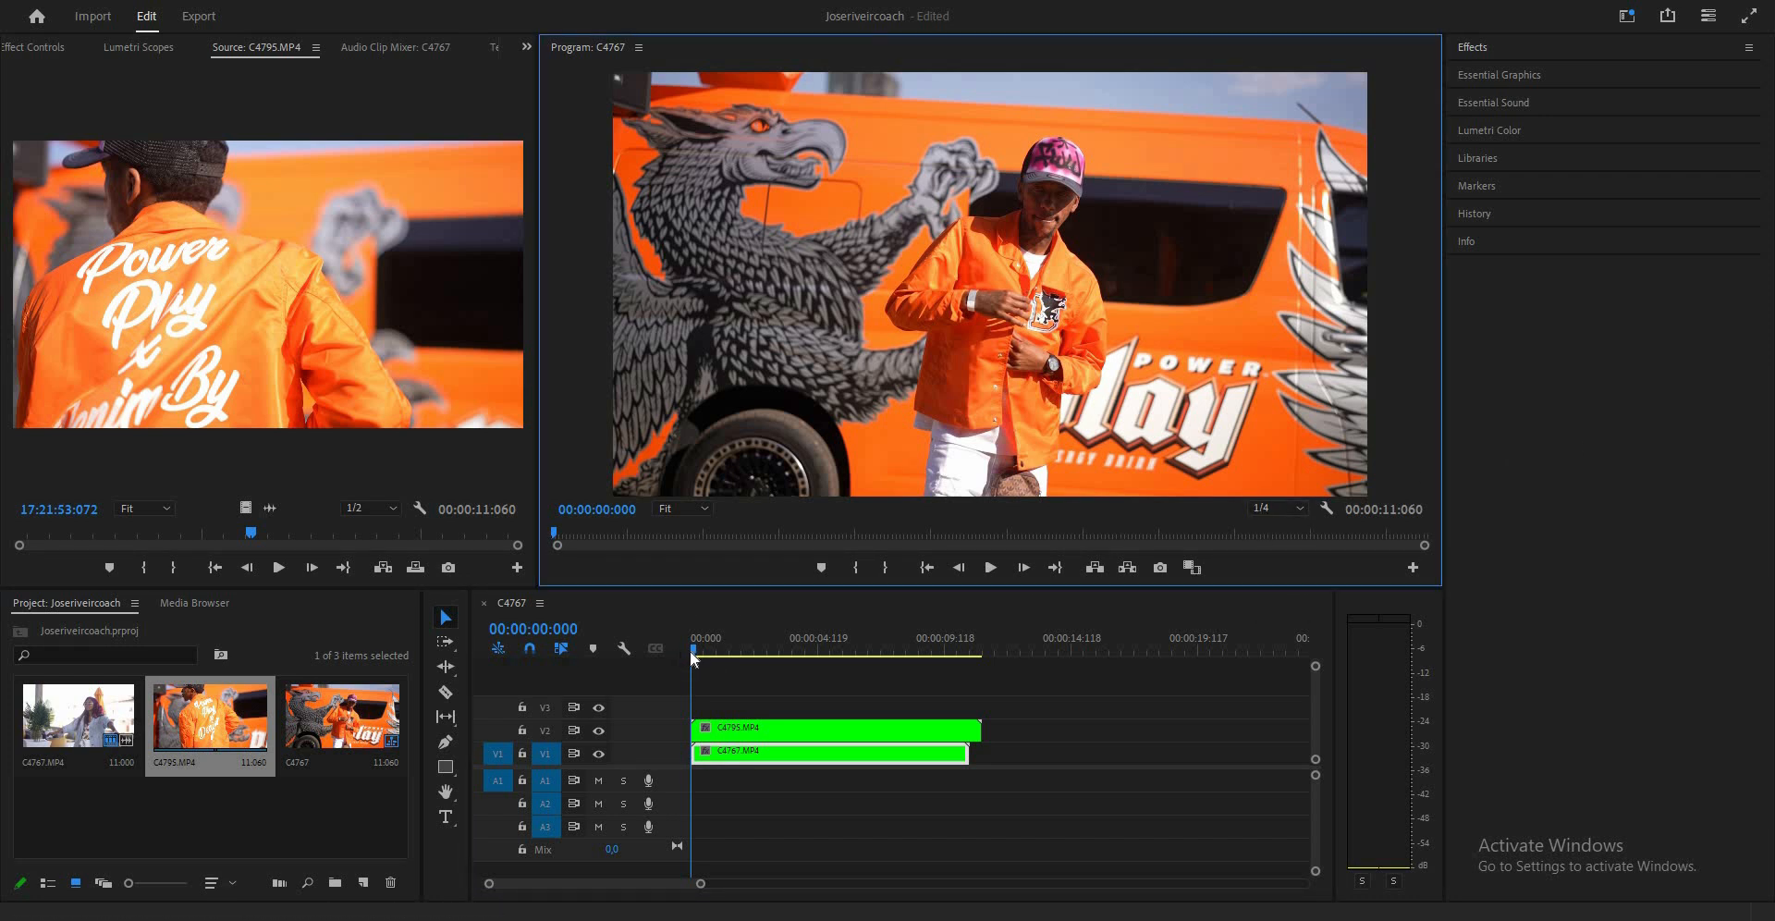
key("space")
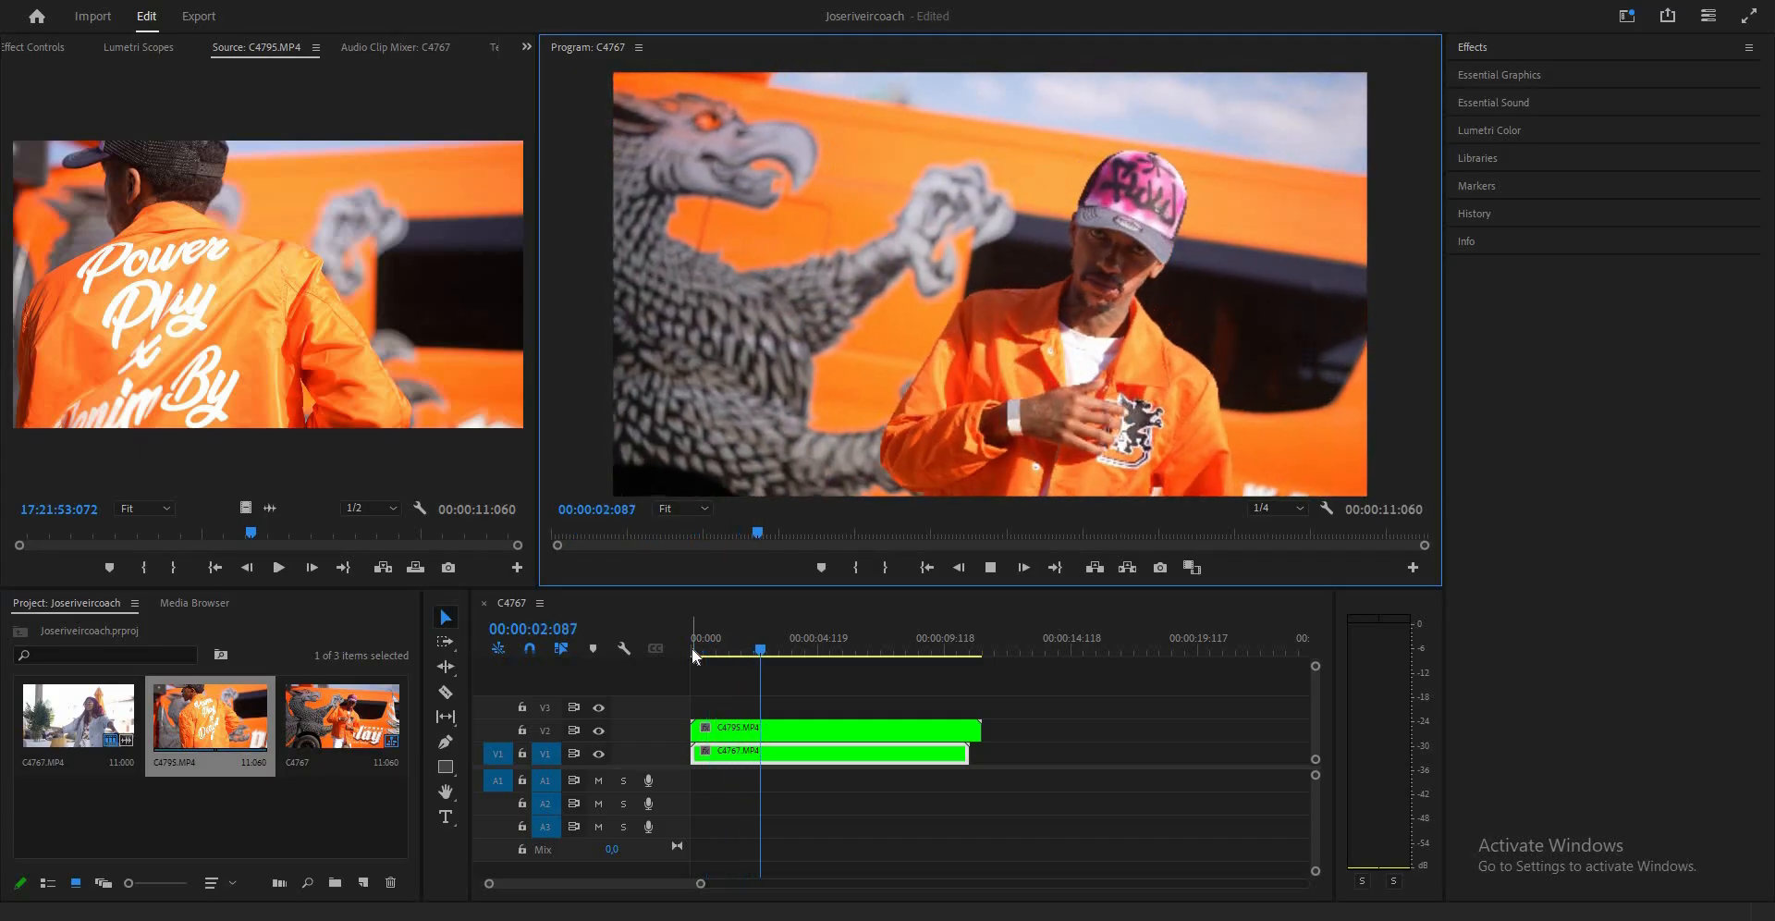
key("space")
Shorten the C4795.MP4 clip on V2, slow it to 50% speed, and change its time interpolation.
left_click_drag(981, 730, 780, 730)
key("Home")
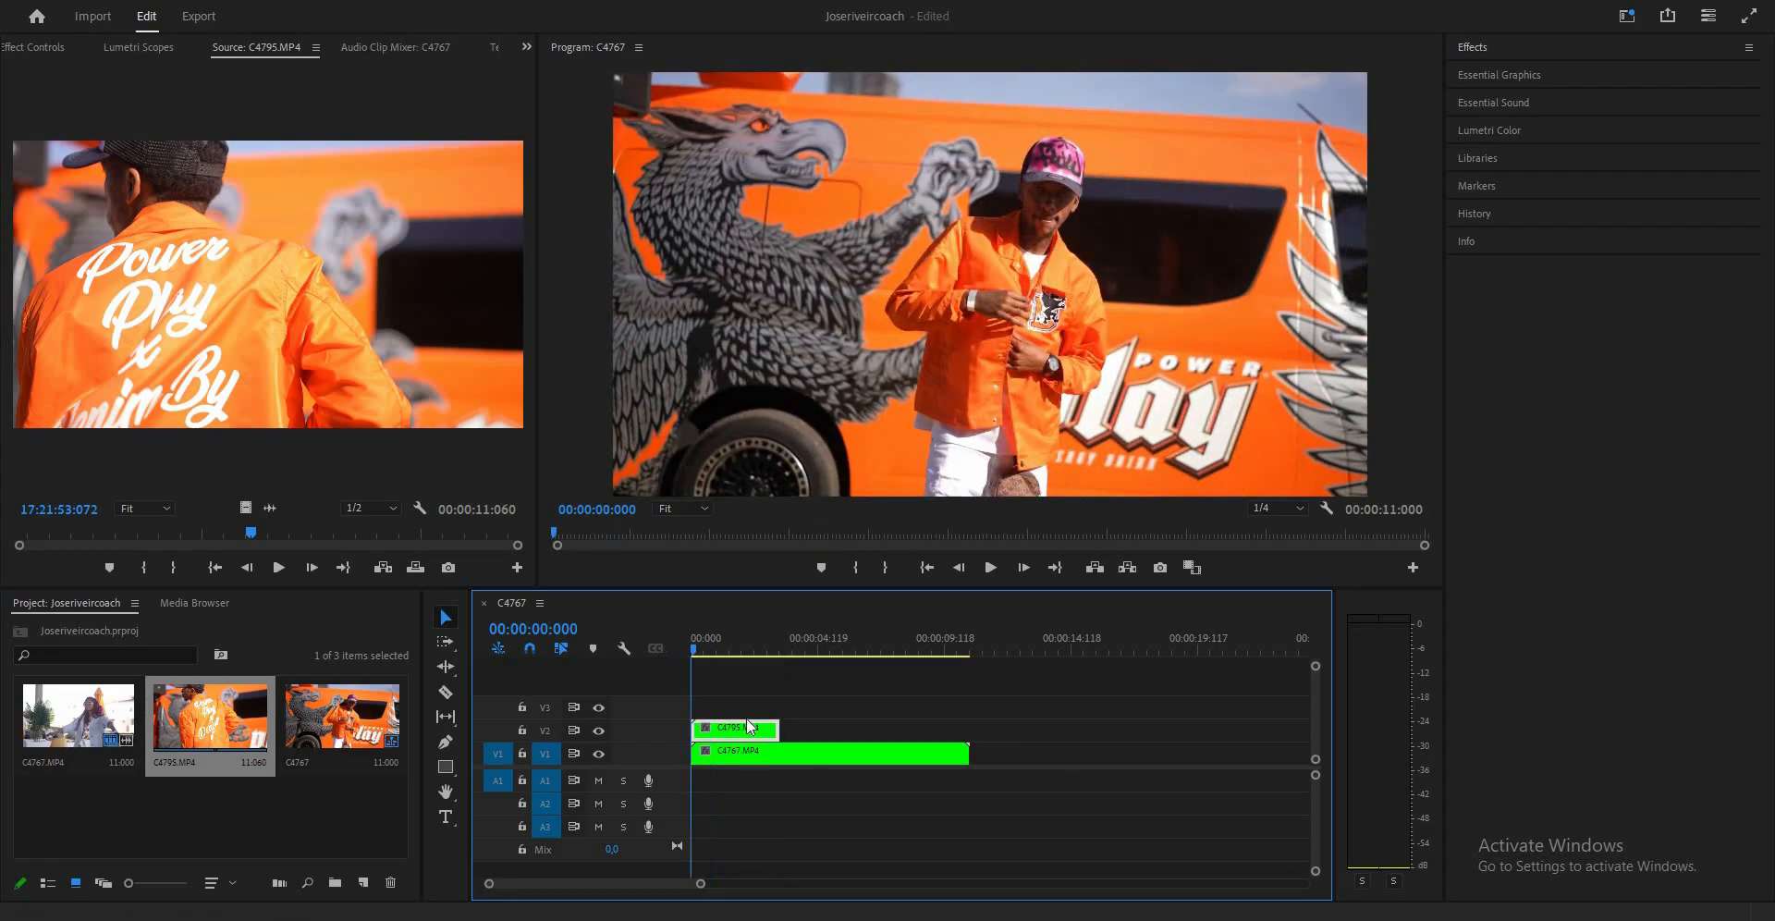
right_click(754, 731)
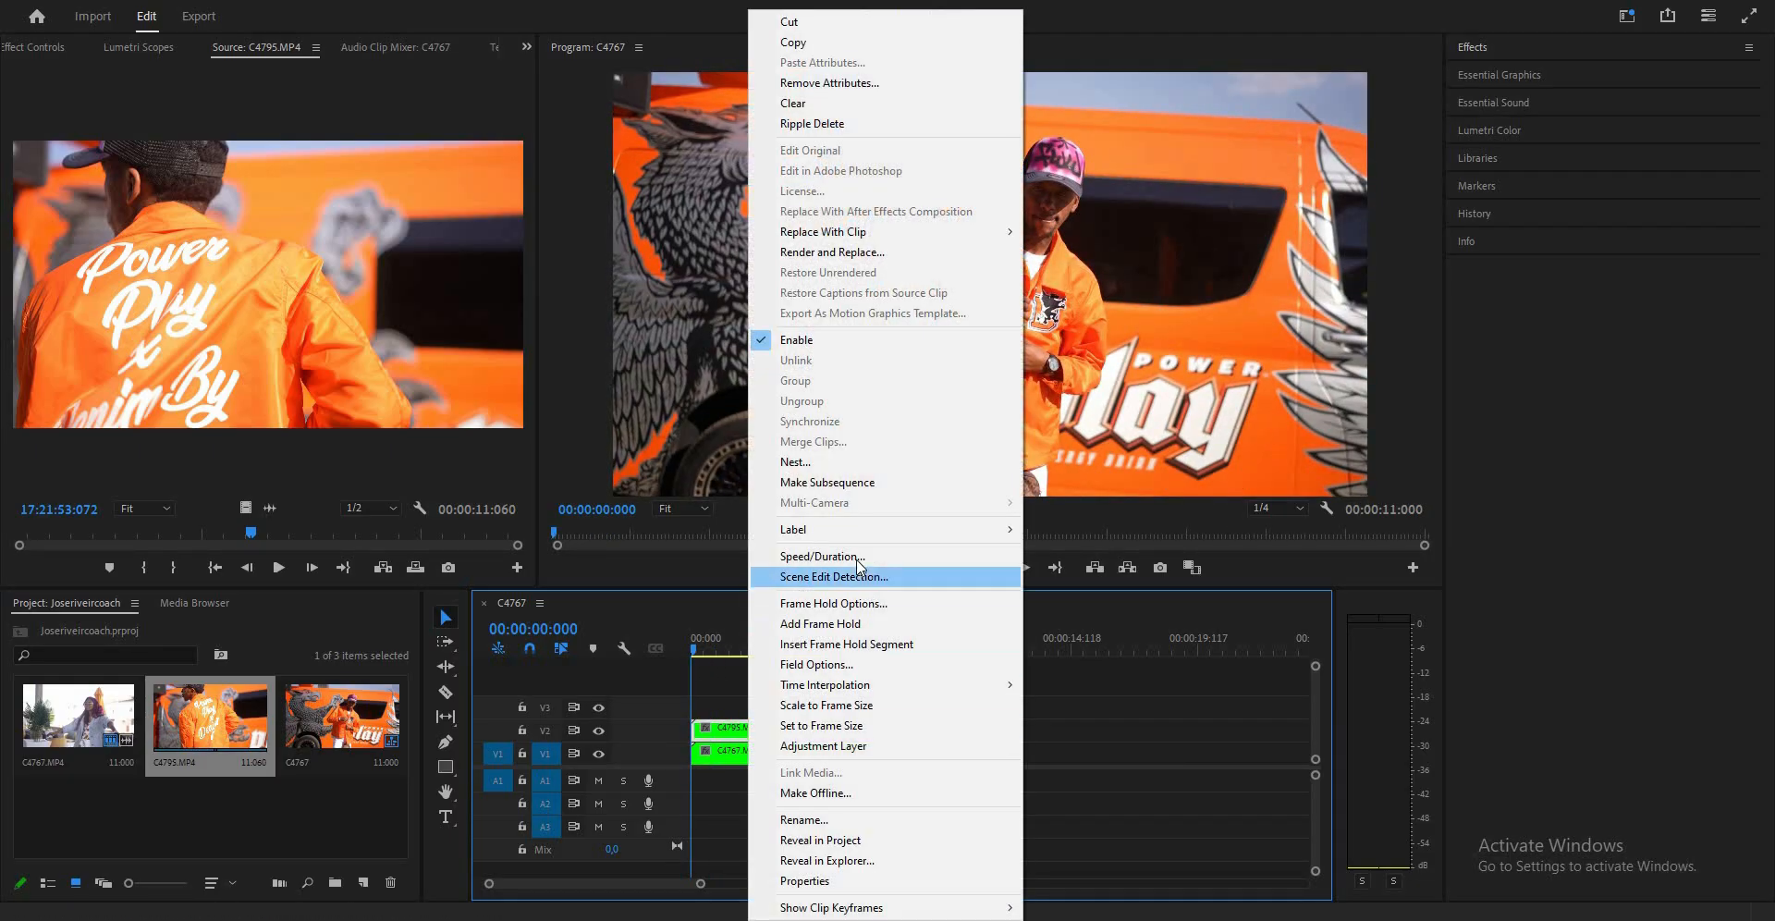
left_click(857, 553)
type("50")
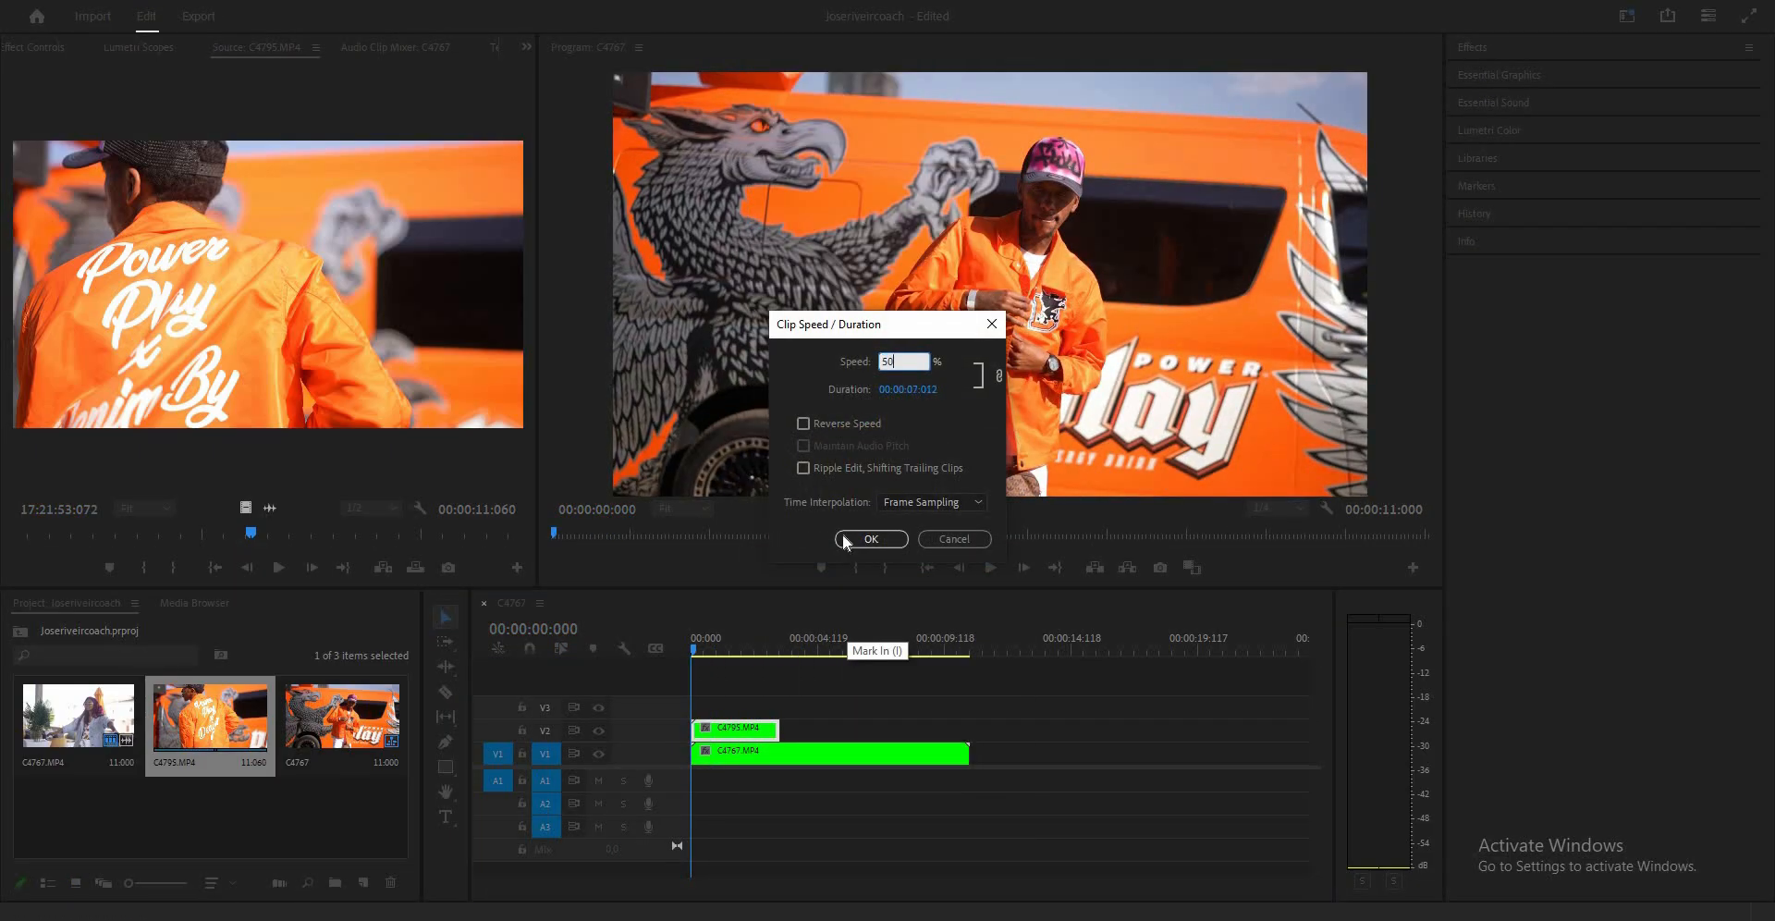
left_click(923, 502)
left_click(886, 553)
left_click(873, 539)
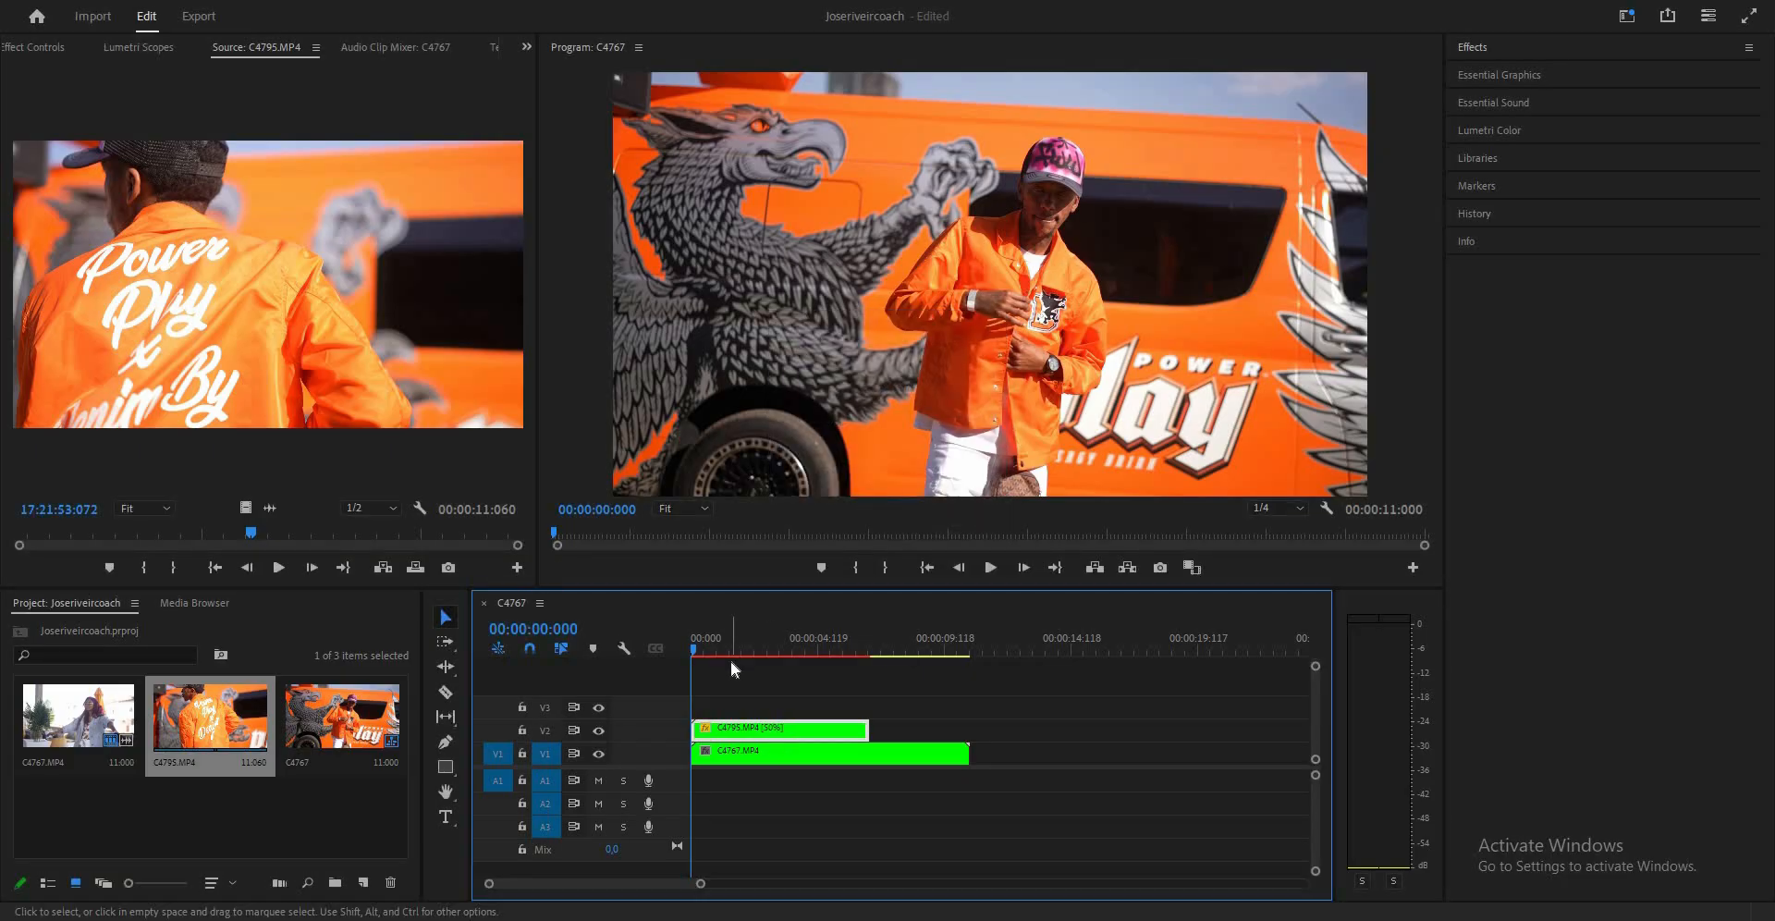
Trim C4795.MP4 to end at about 5 seconds and rearrange the clips with C4767.MP4 on V3 and C4795.MP4 on V1.
key("space")
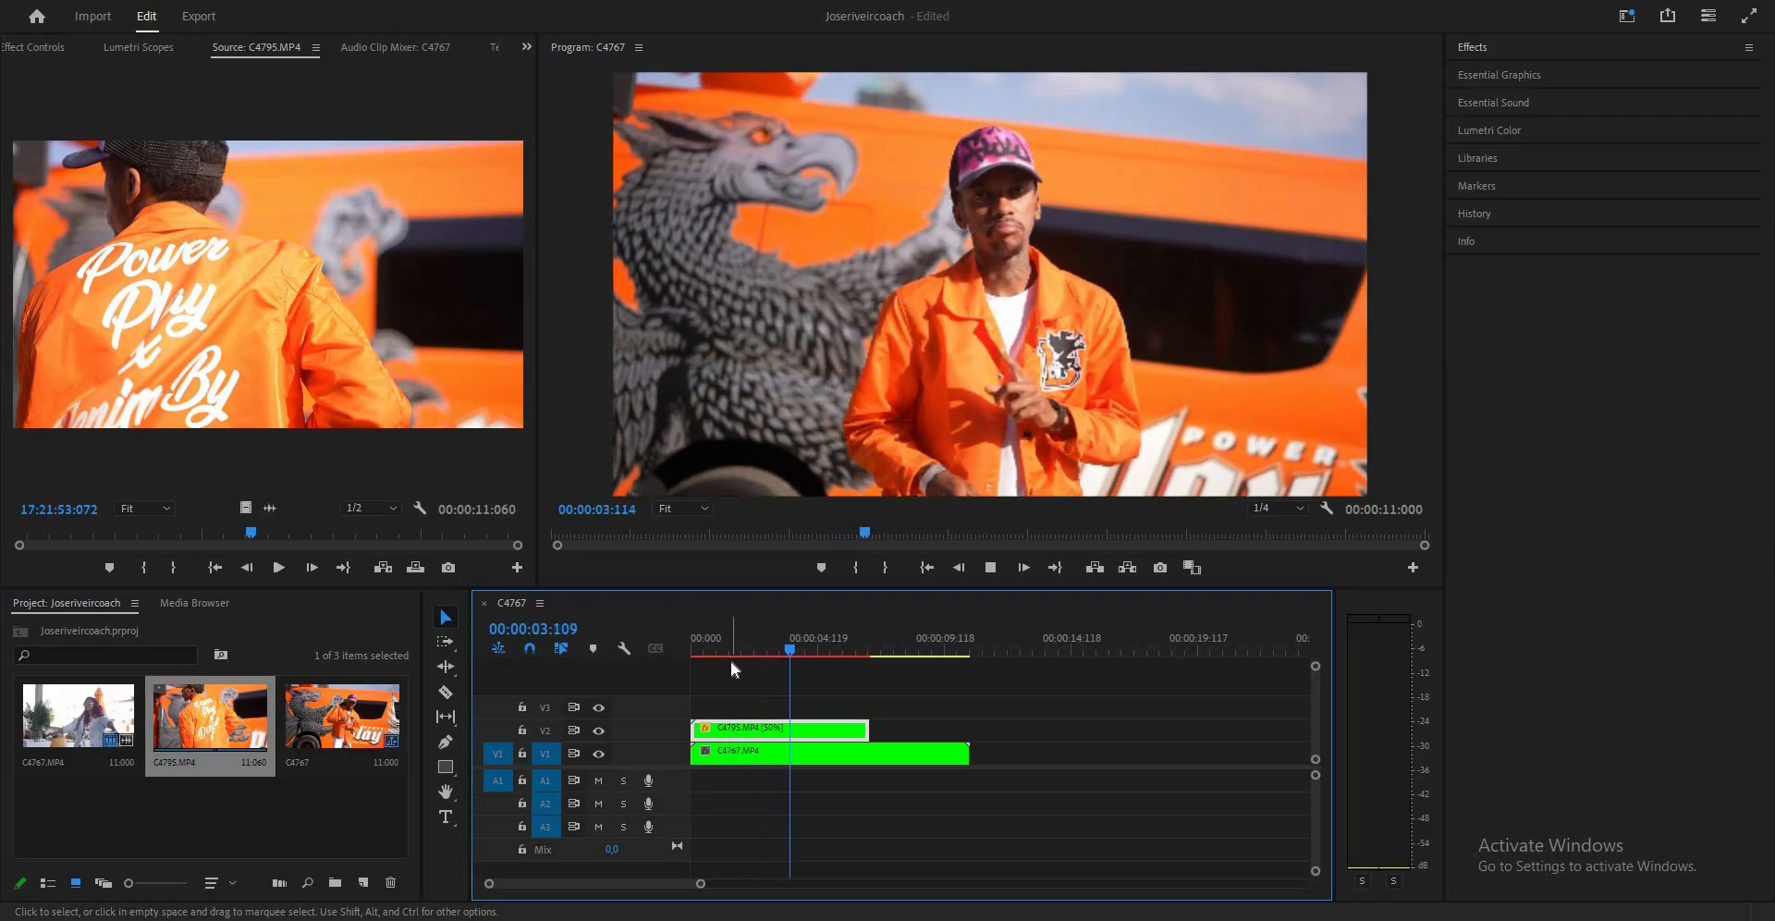
key("space")
left_click_drag(868, 730, 790, 754)
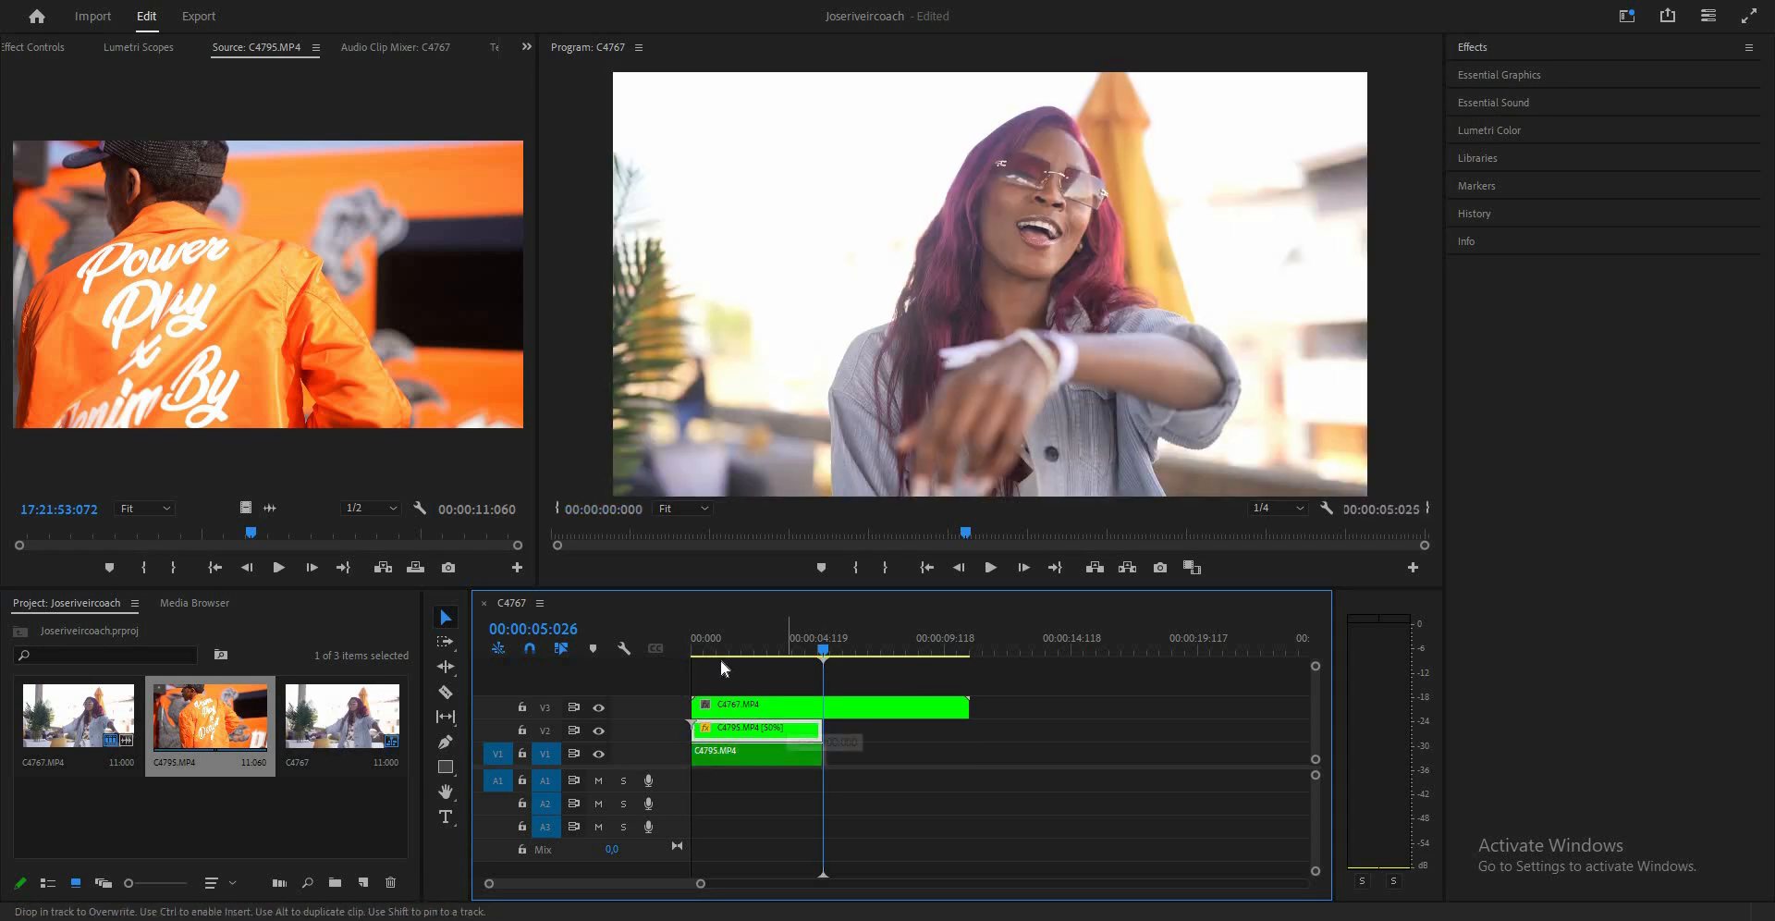
key("Home")
Play the C4767.MP4 clip and trim its start on V3 to 00:00:02:107.
key("space")
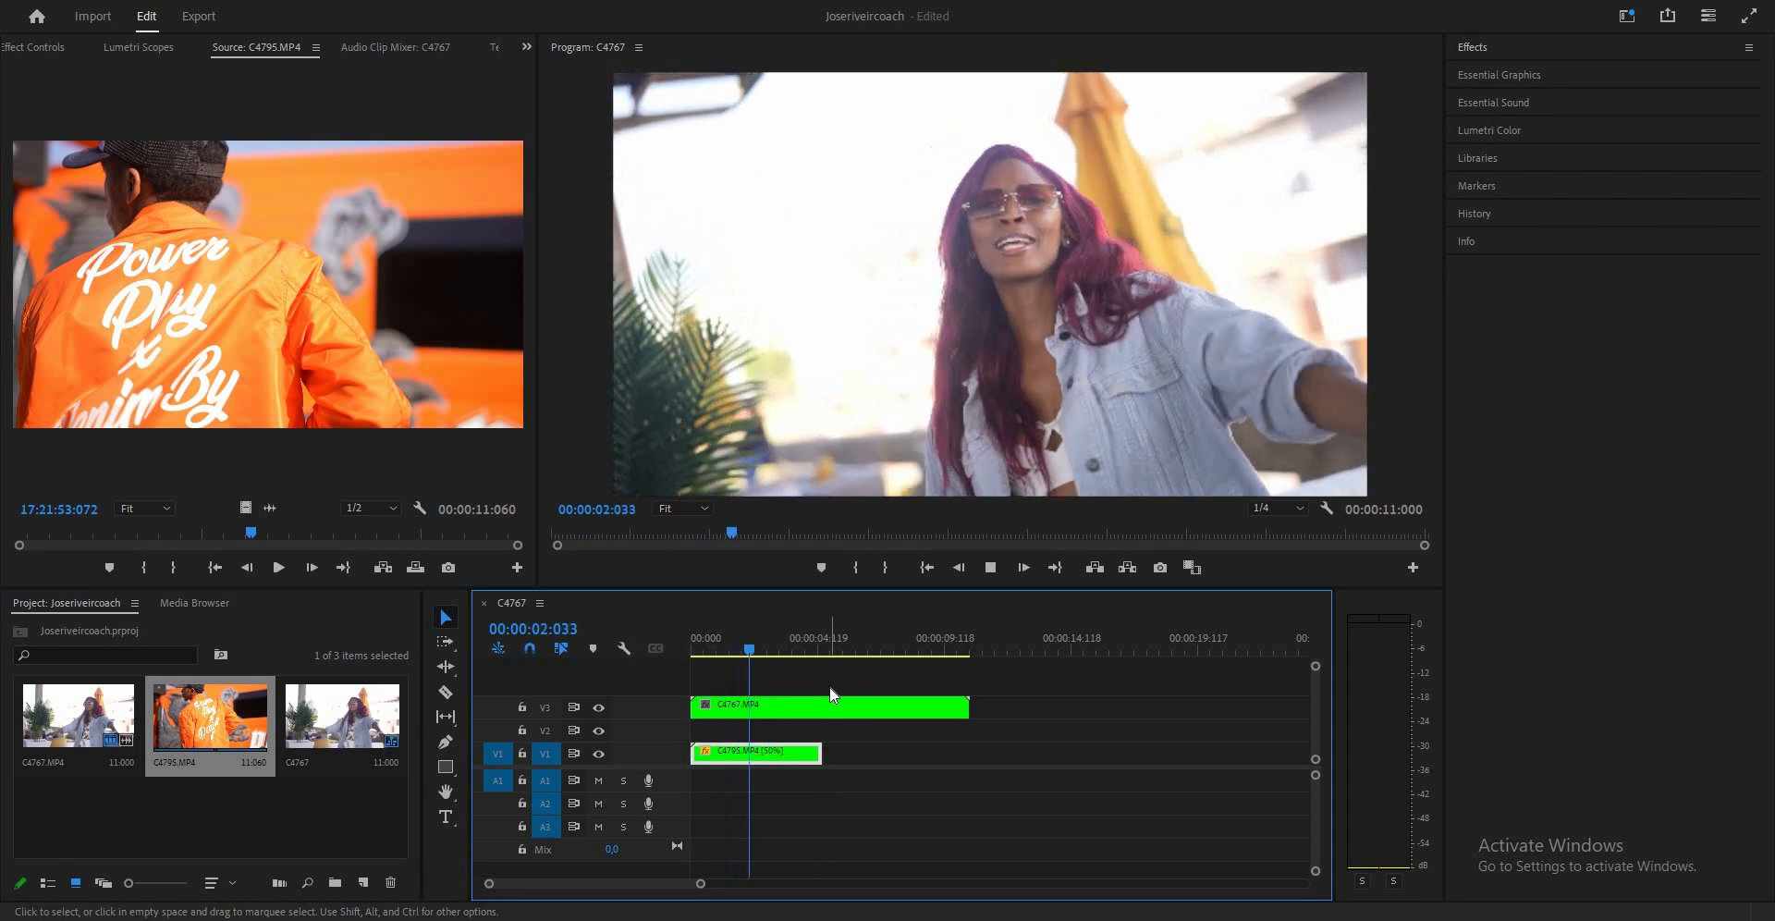
key("space")
left_click_drag(695, 708, 764, 707)
Slow the C4767.MP4 clip on V3 to 50% speed and change its time interpolation.
right_click(823, 707)
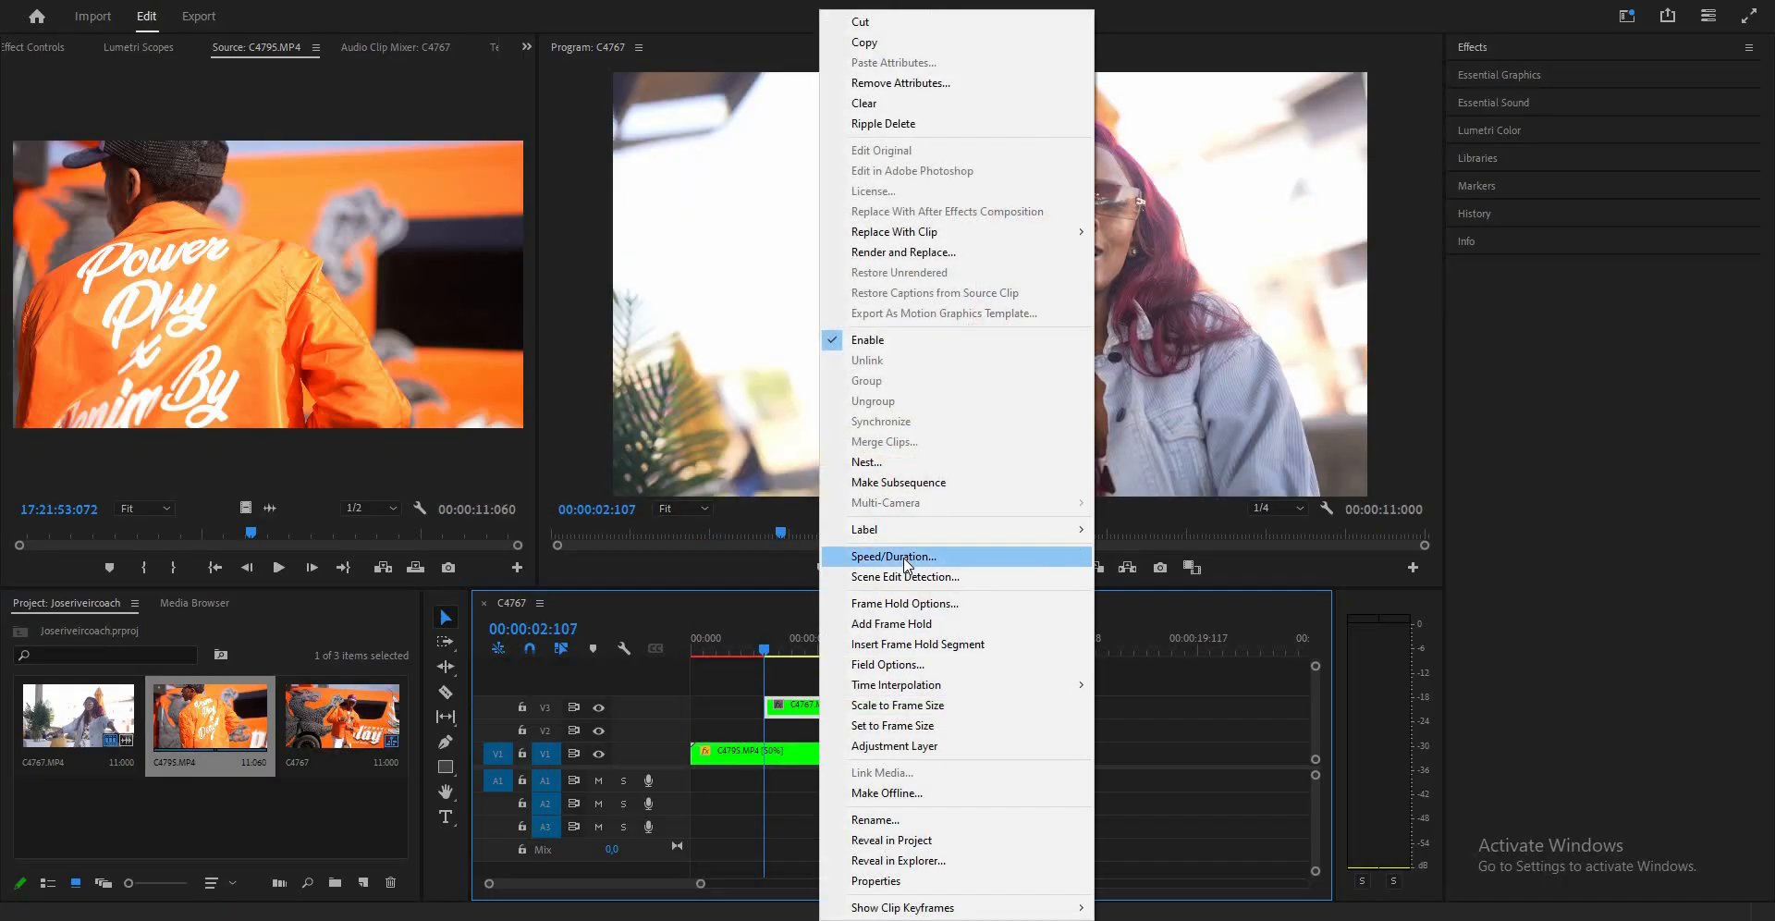
left_click(869, 553)
left_click(901, 502)
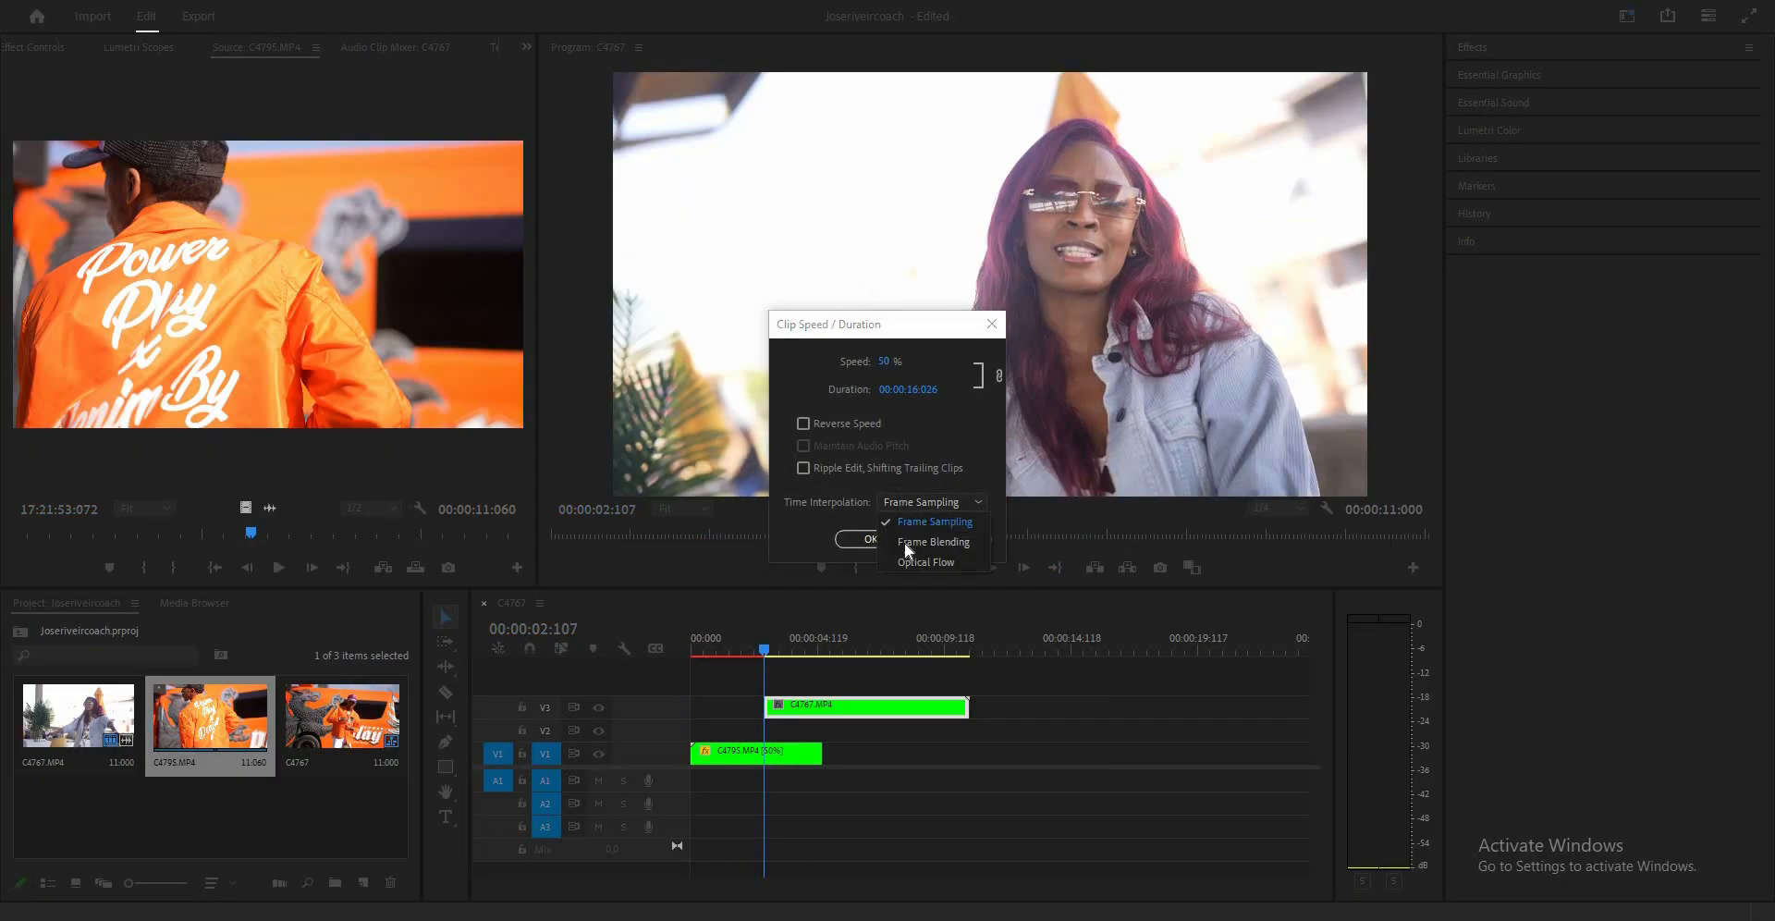
left_click(887, 545)
left_click(882, 537)
Preview the cut between the clips and move C4767.MP4 down to V2, starting at 00:00:02:045.
left_click_drag(763, 652, 624, 648)
key("space")
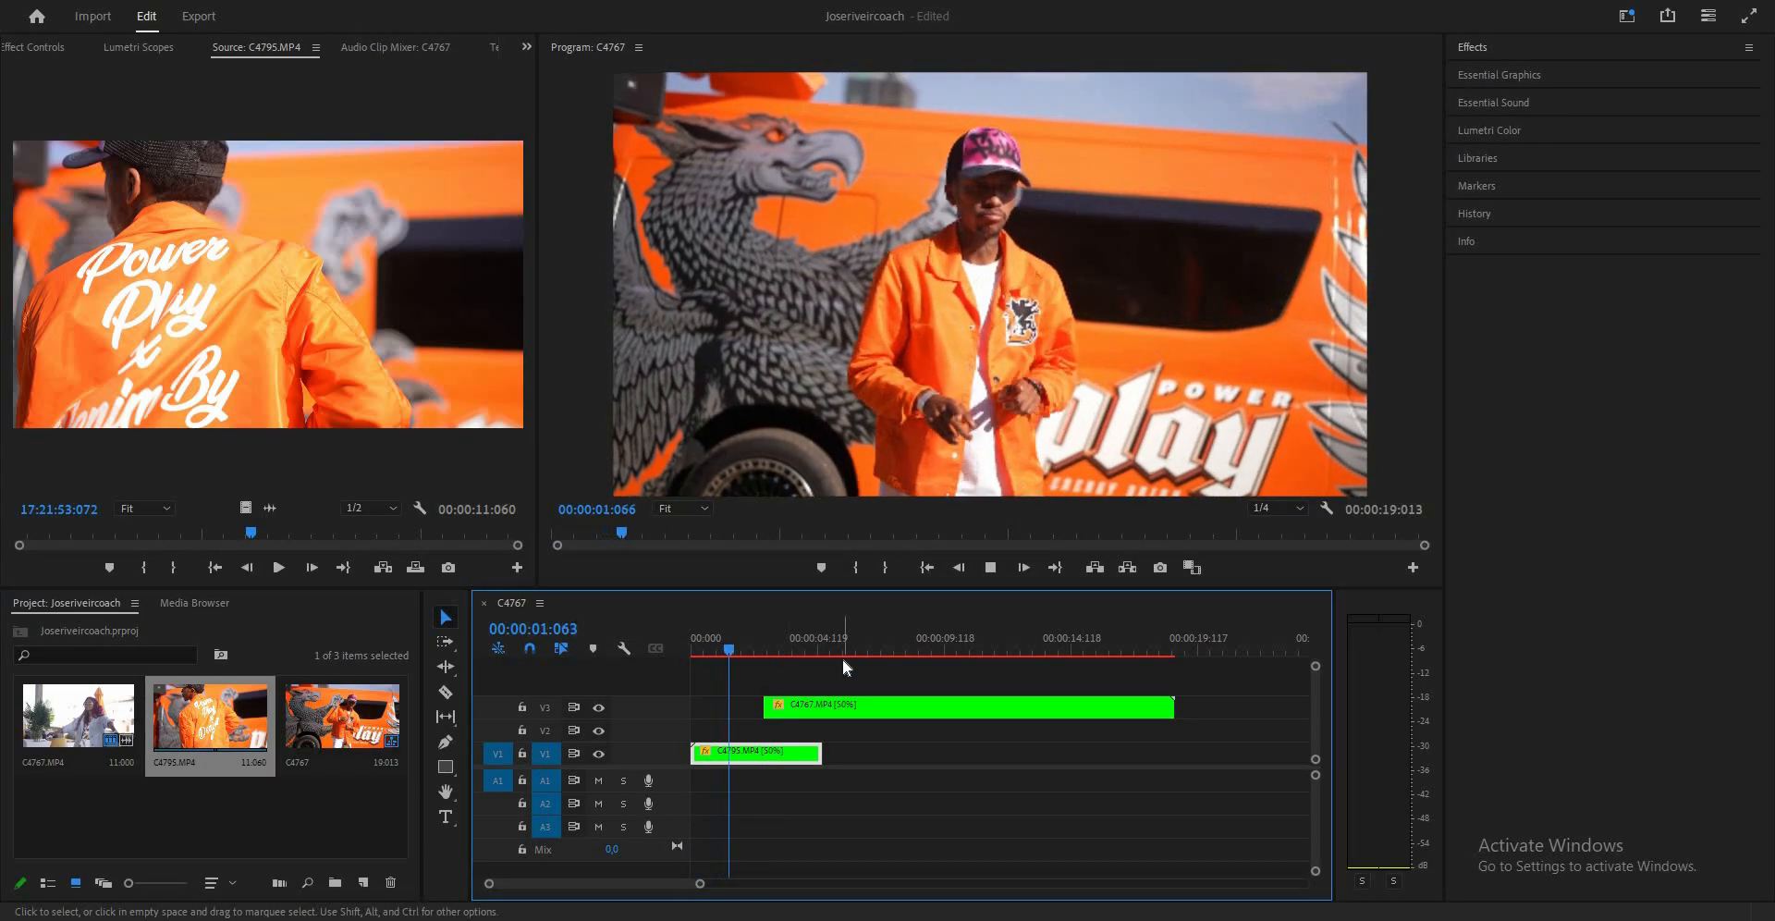
left_click_drag(758, 653, 630, 652)
key("space")
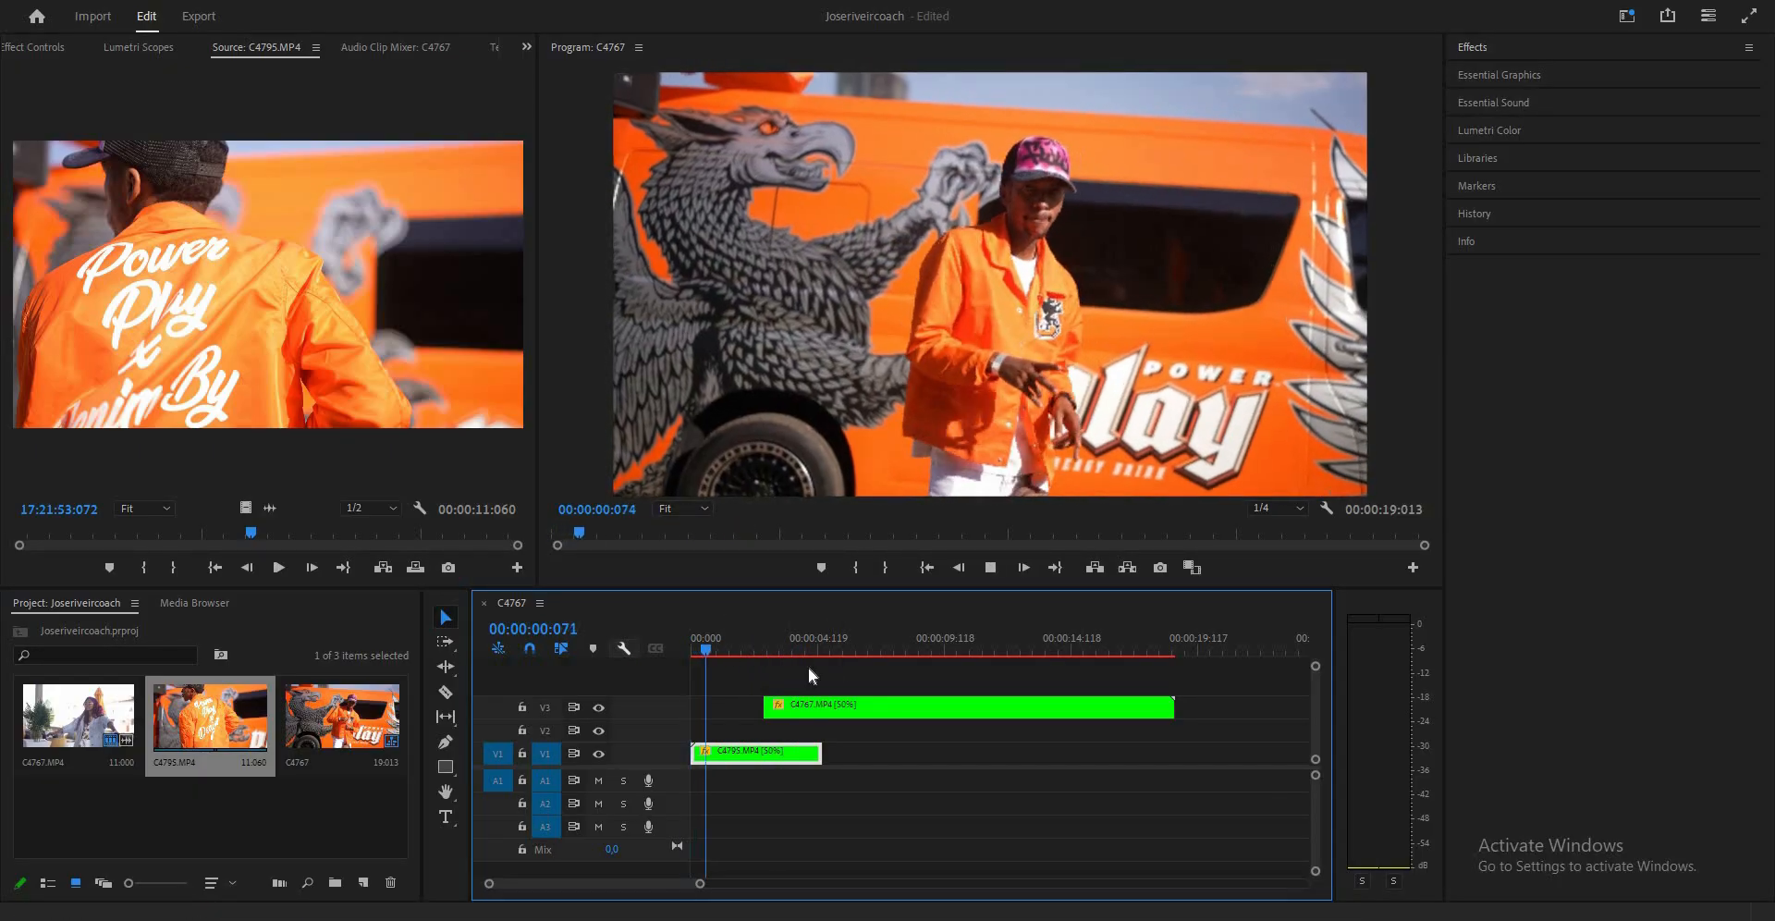
key("space")
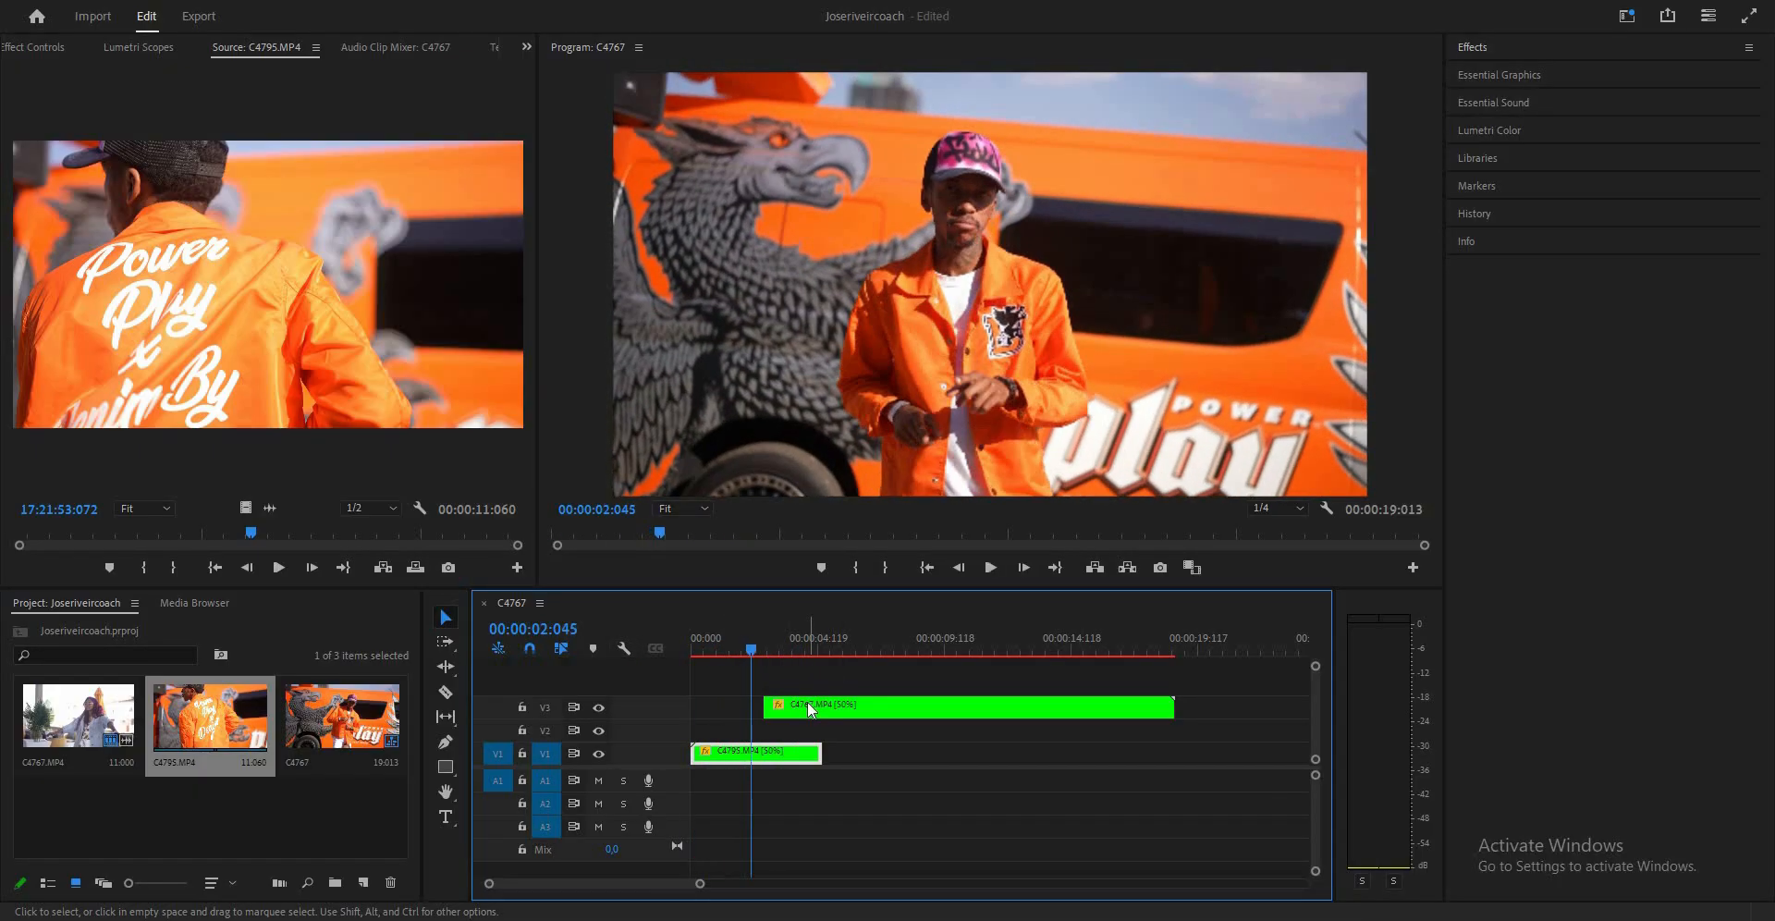
left_click_drag(809, 705, 798, 730)
Play back the cut from C4795.MP4 to C4767.MP4 to check its timing.
left_click(728, 648)
key("space")
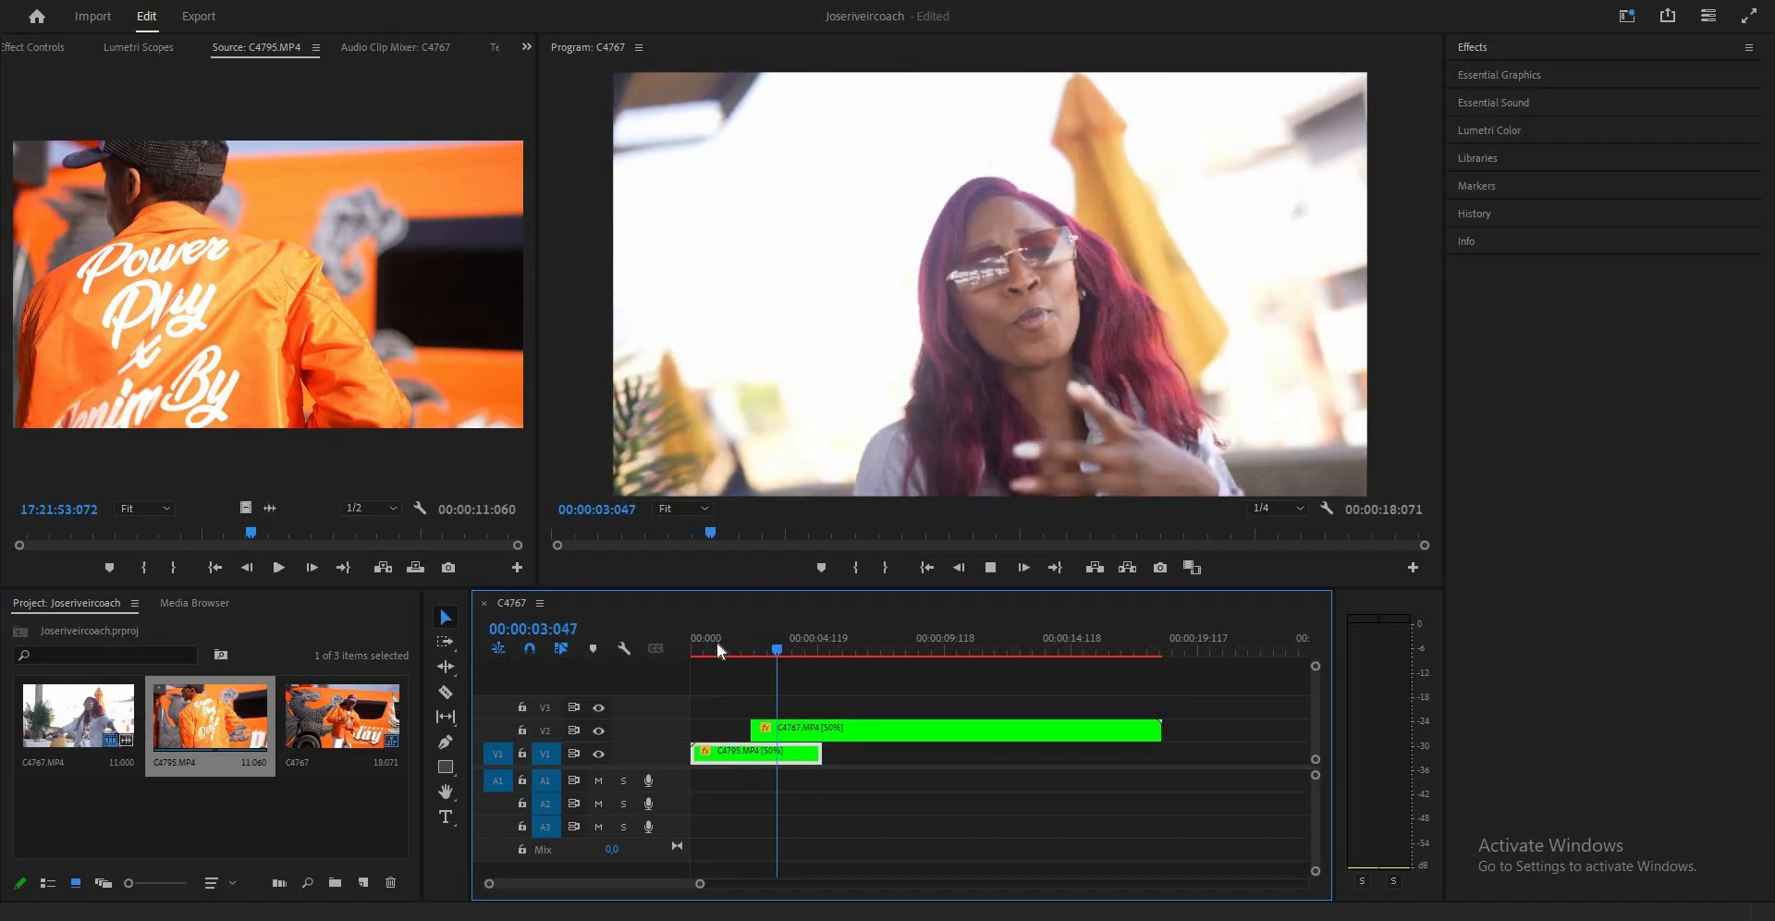
key("Home")
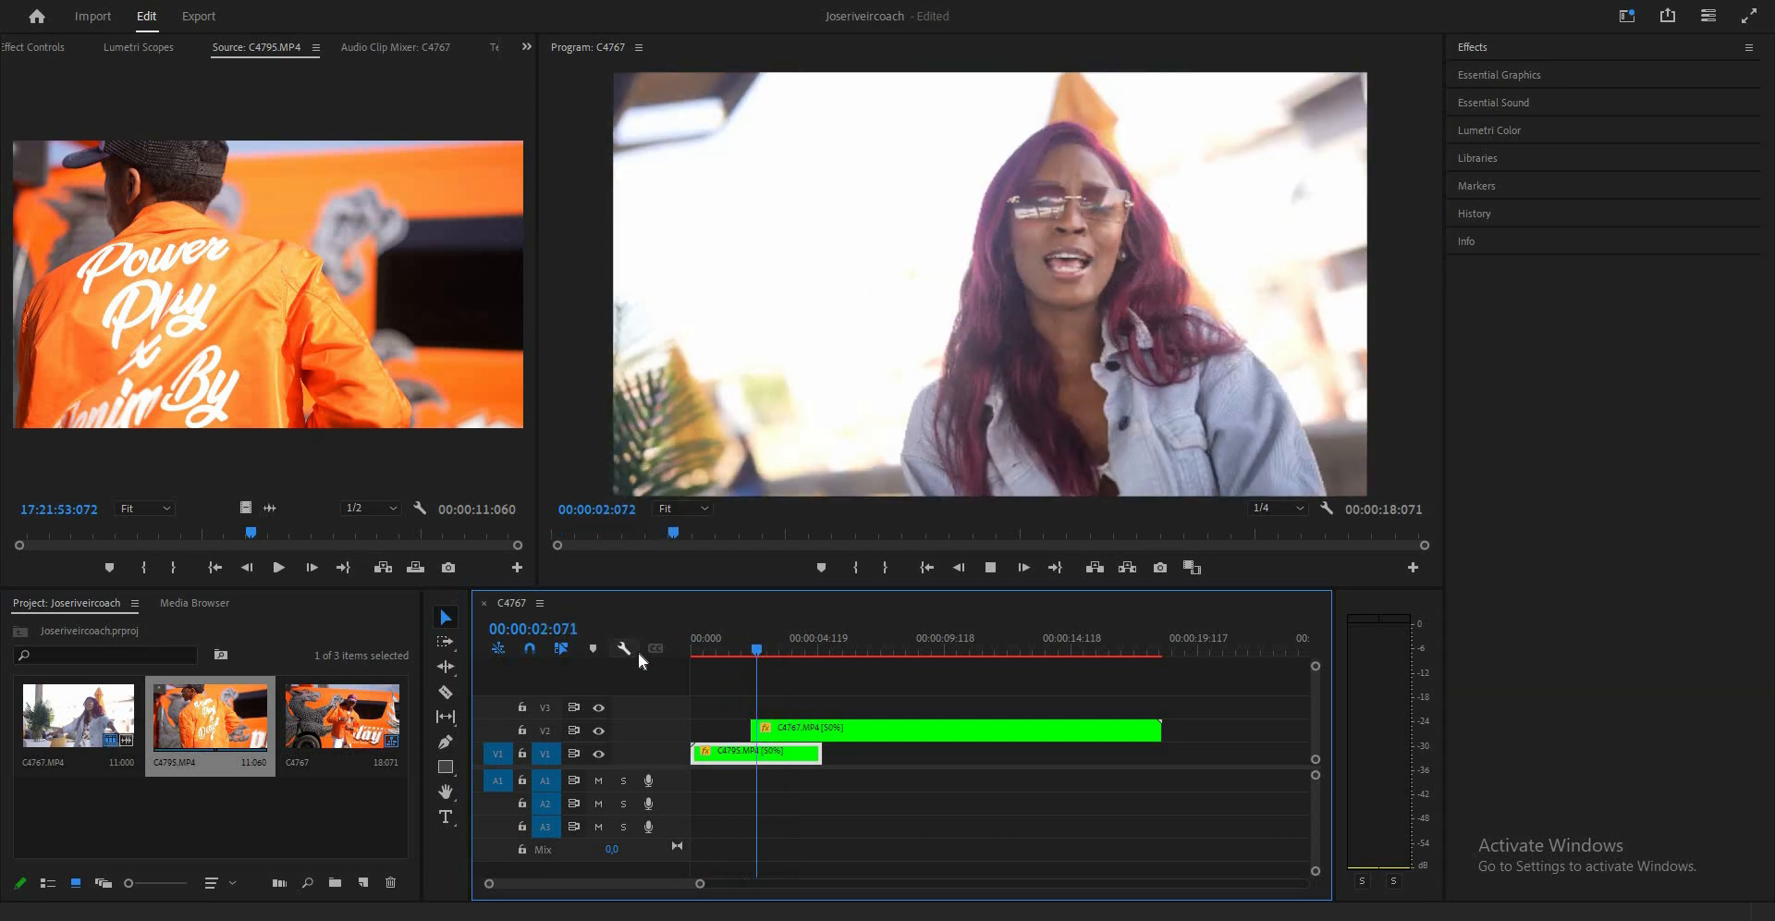
key("space")
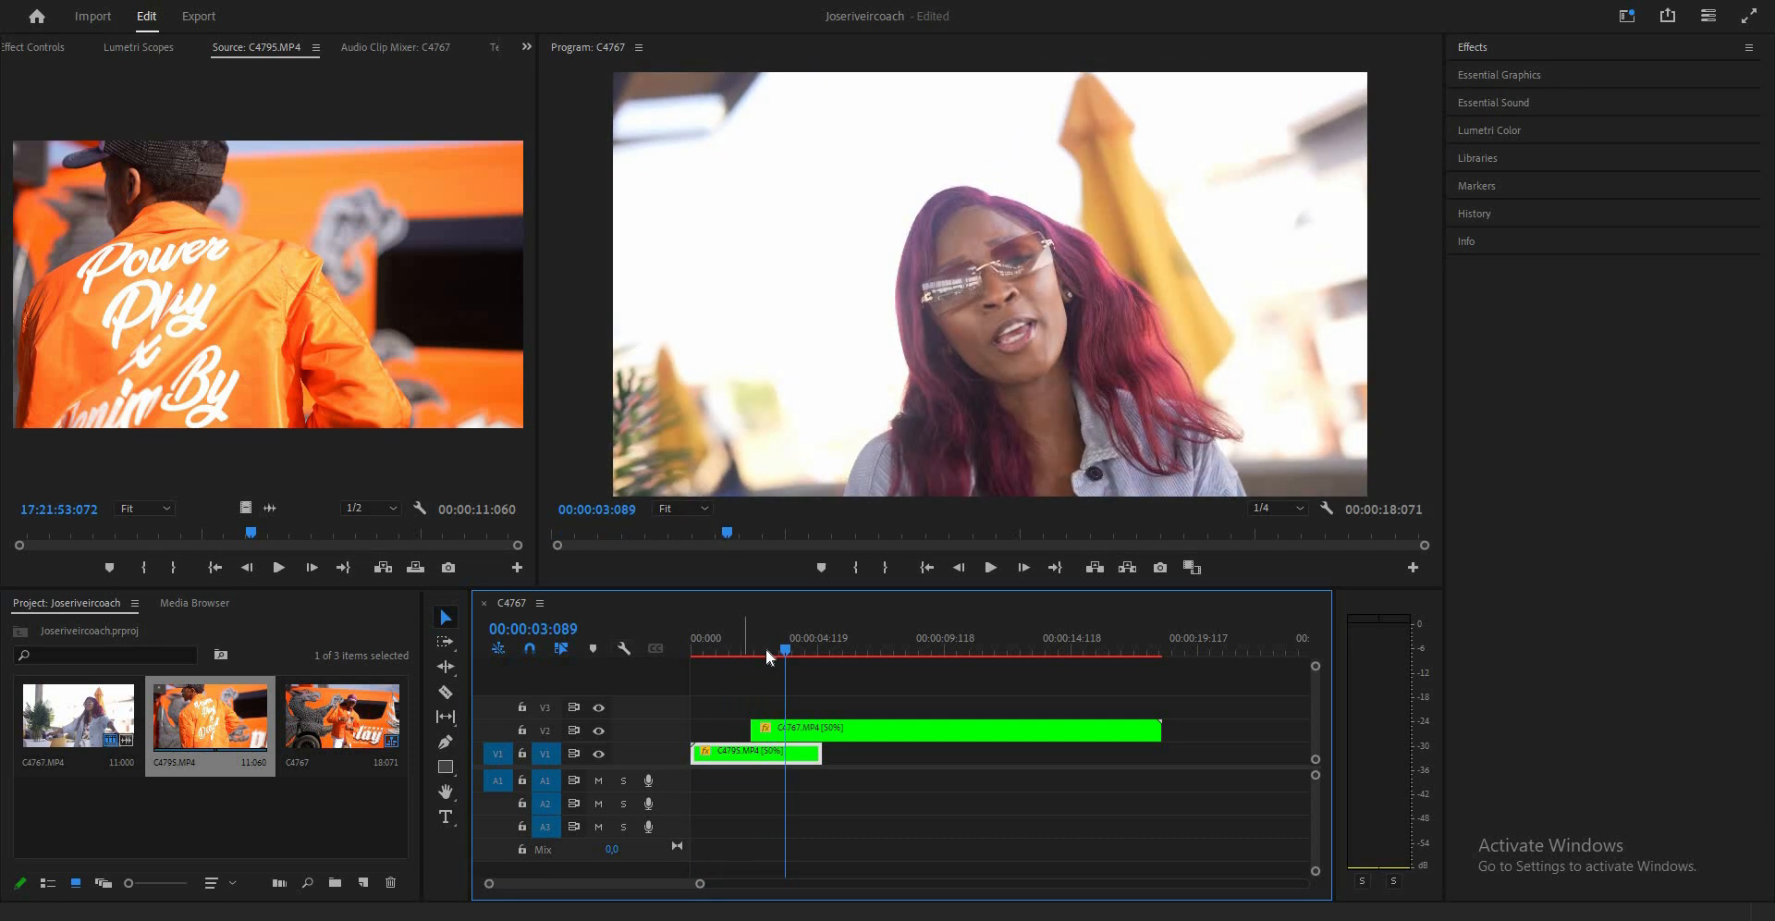
Duplicate the C4767.MP4 clip from V2 onto V3 directly above the original.
left_click(766, 648)
left_click(797, 732)
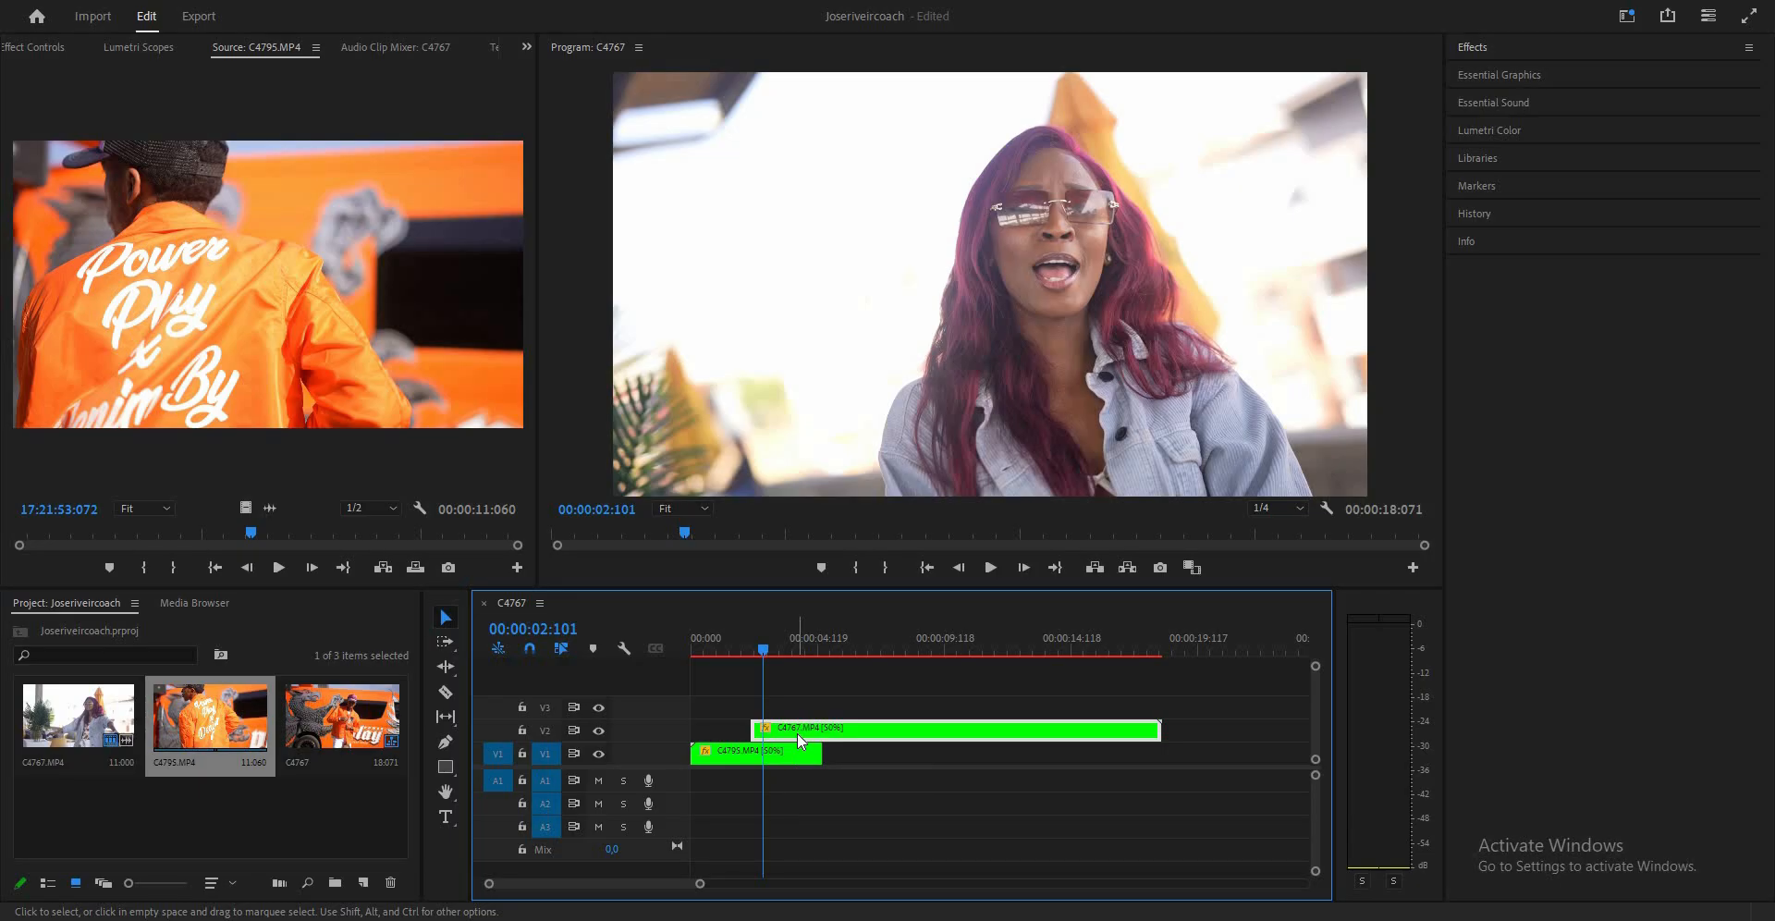
left_click_drag(797, 732, 795, 712)
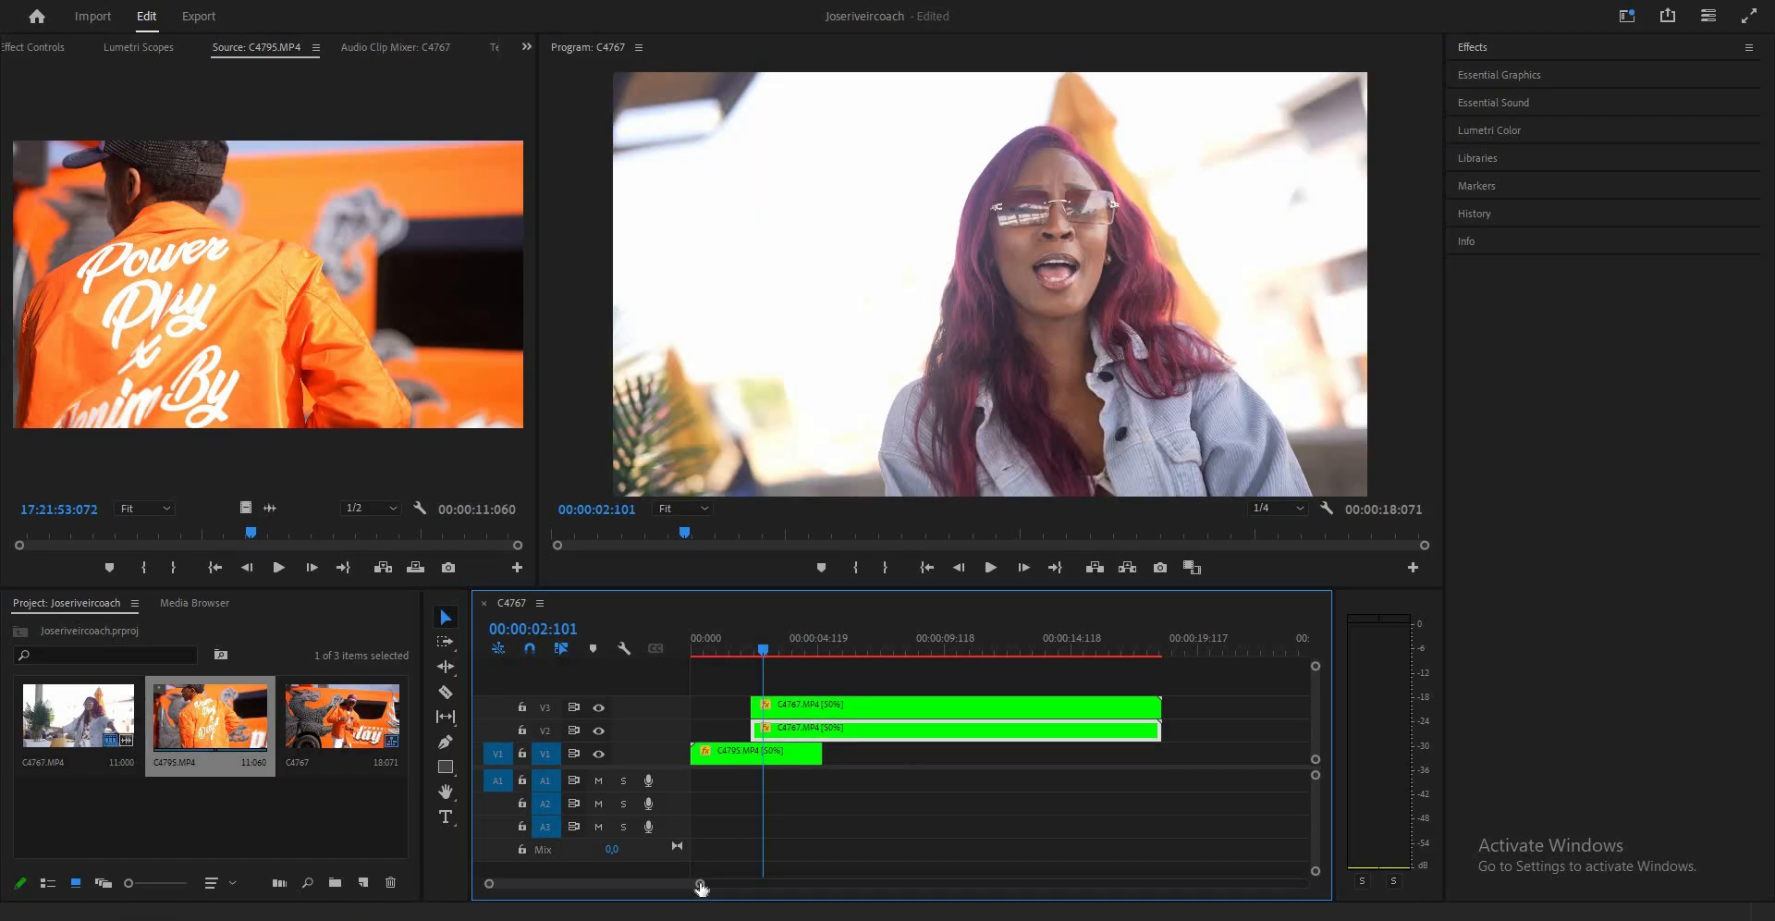
Add a frame hold to the V3 copy of C4767.MP4 at 00:00:02:046, one frame after its start.
left_click_drag(700, 887, 463, 894)
left_click(769, 659)
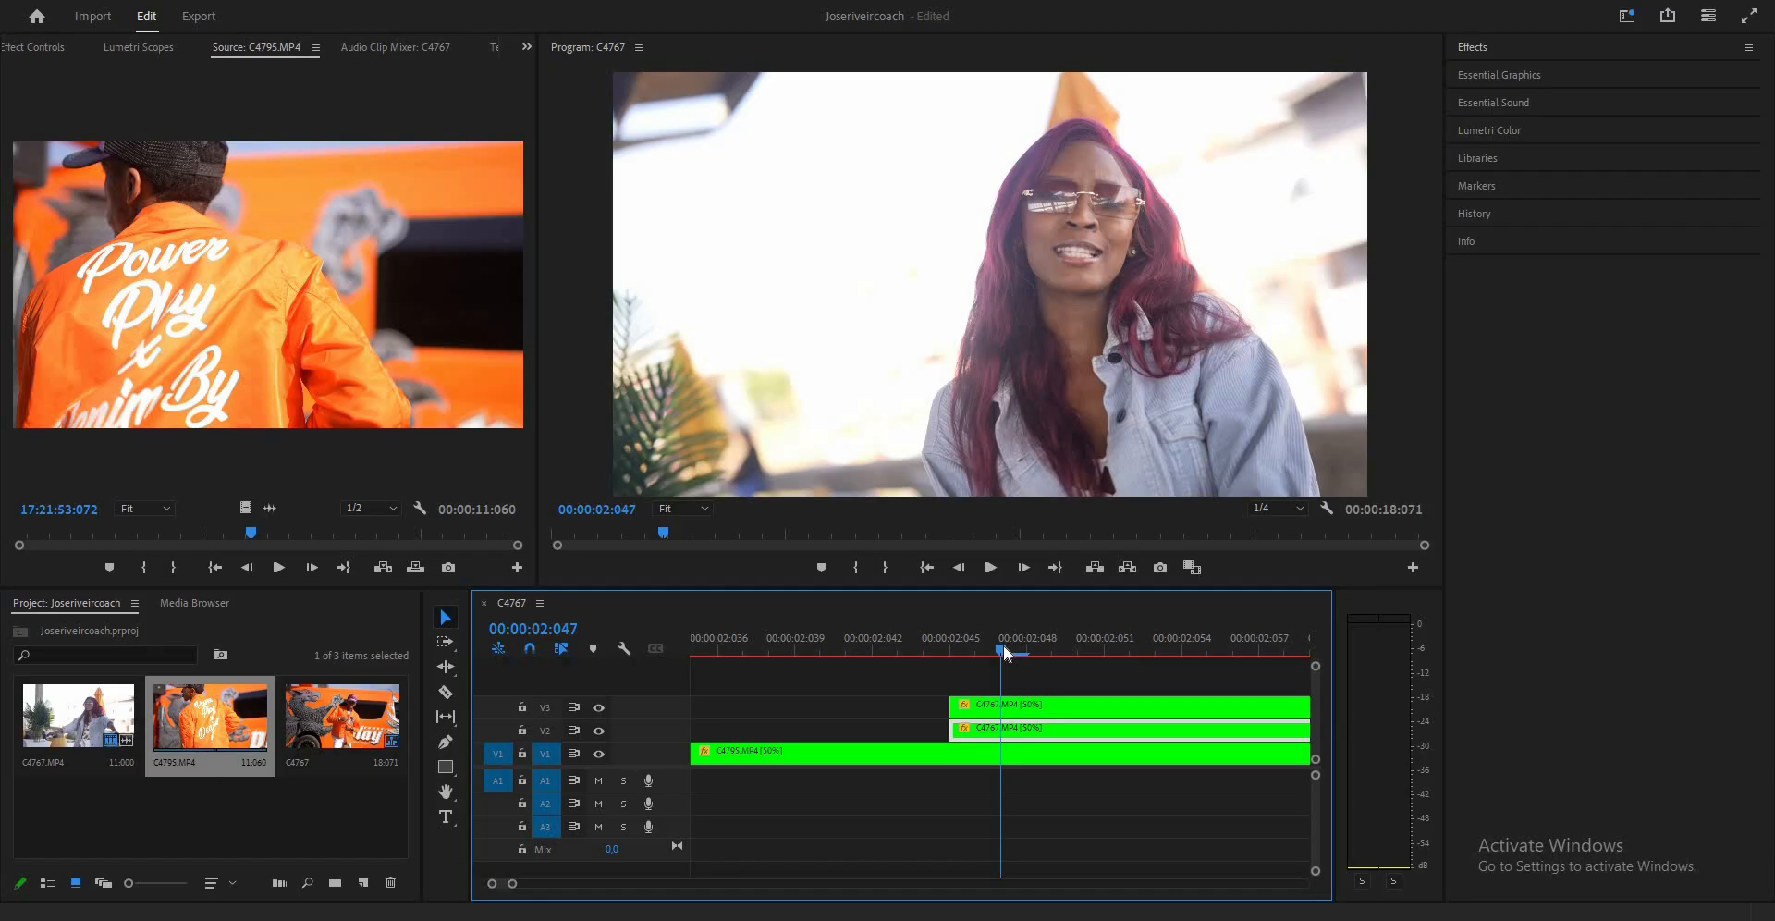
key("Left")
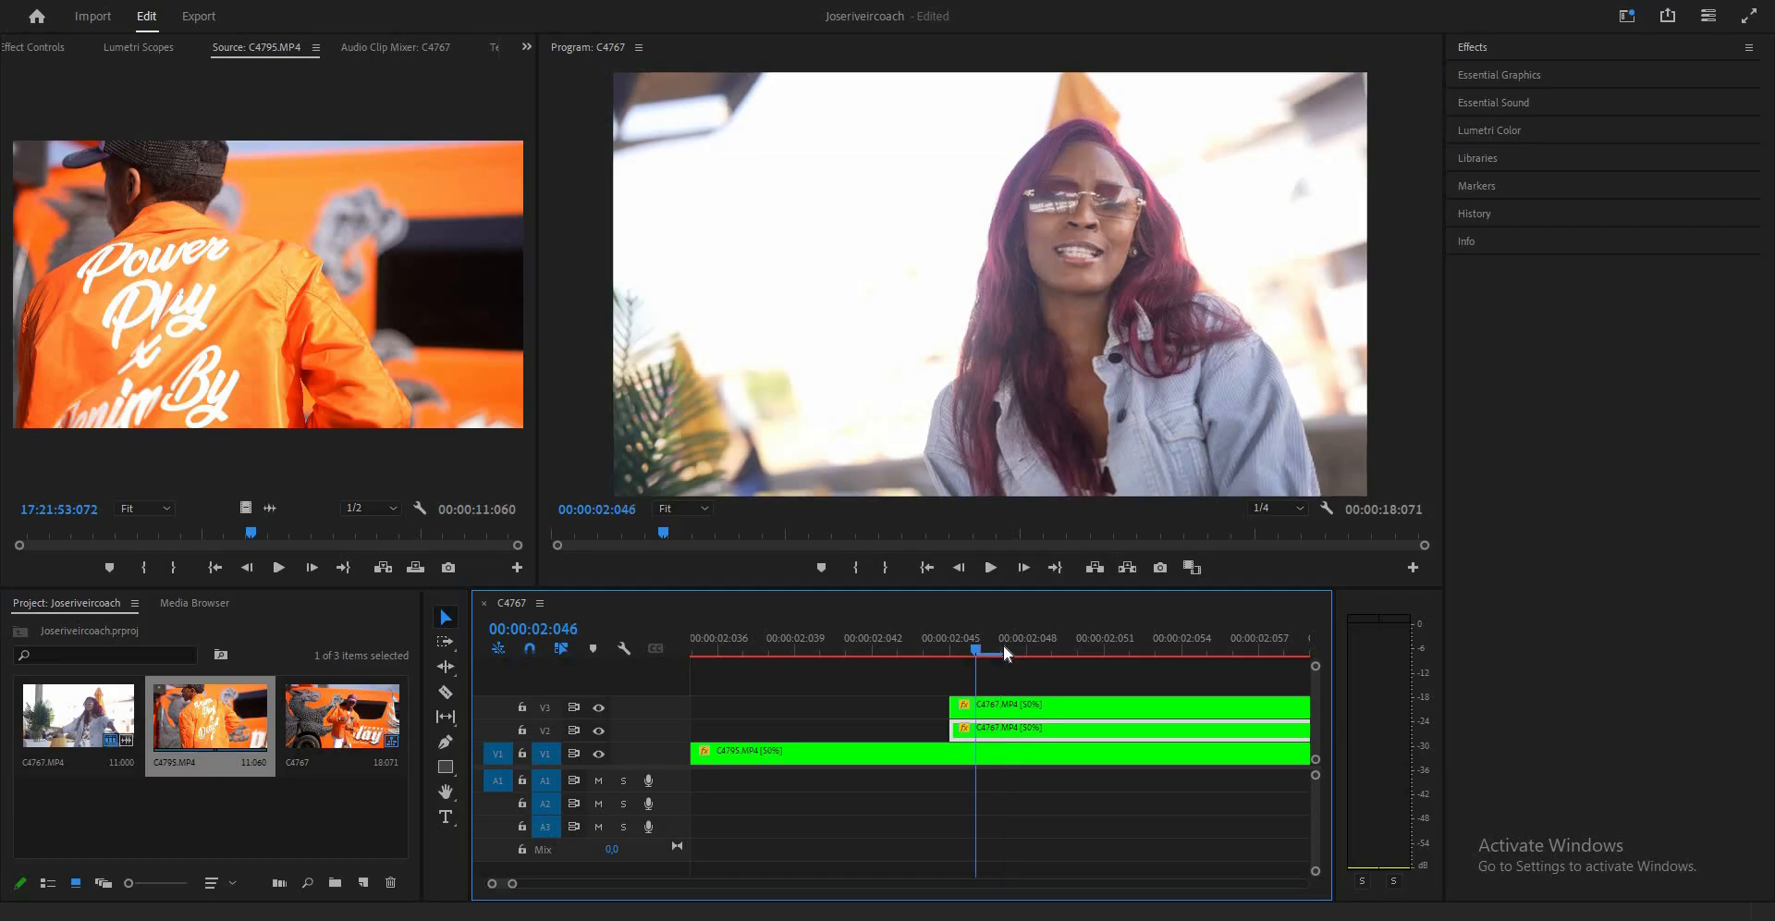
left_click(981, 710)
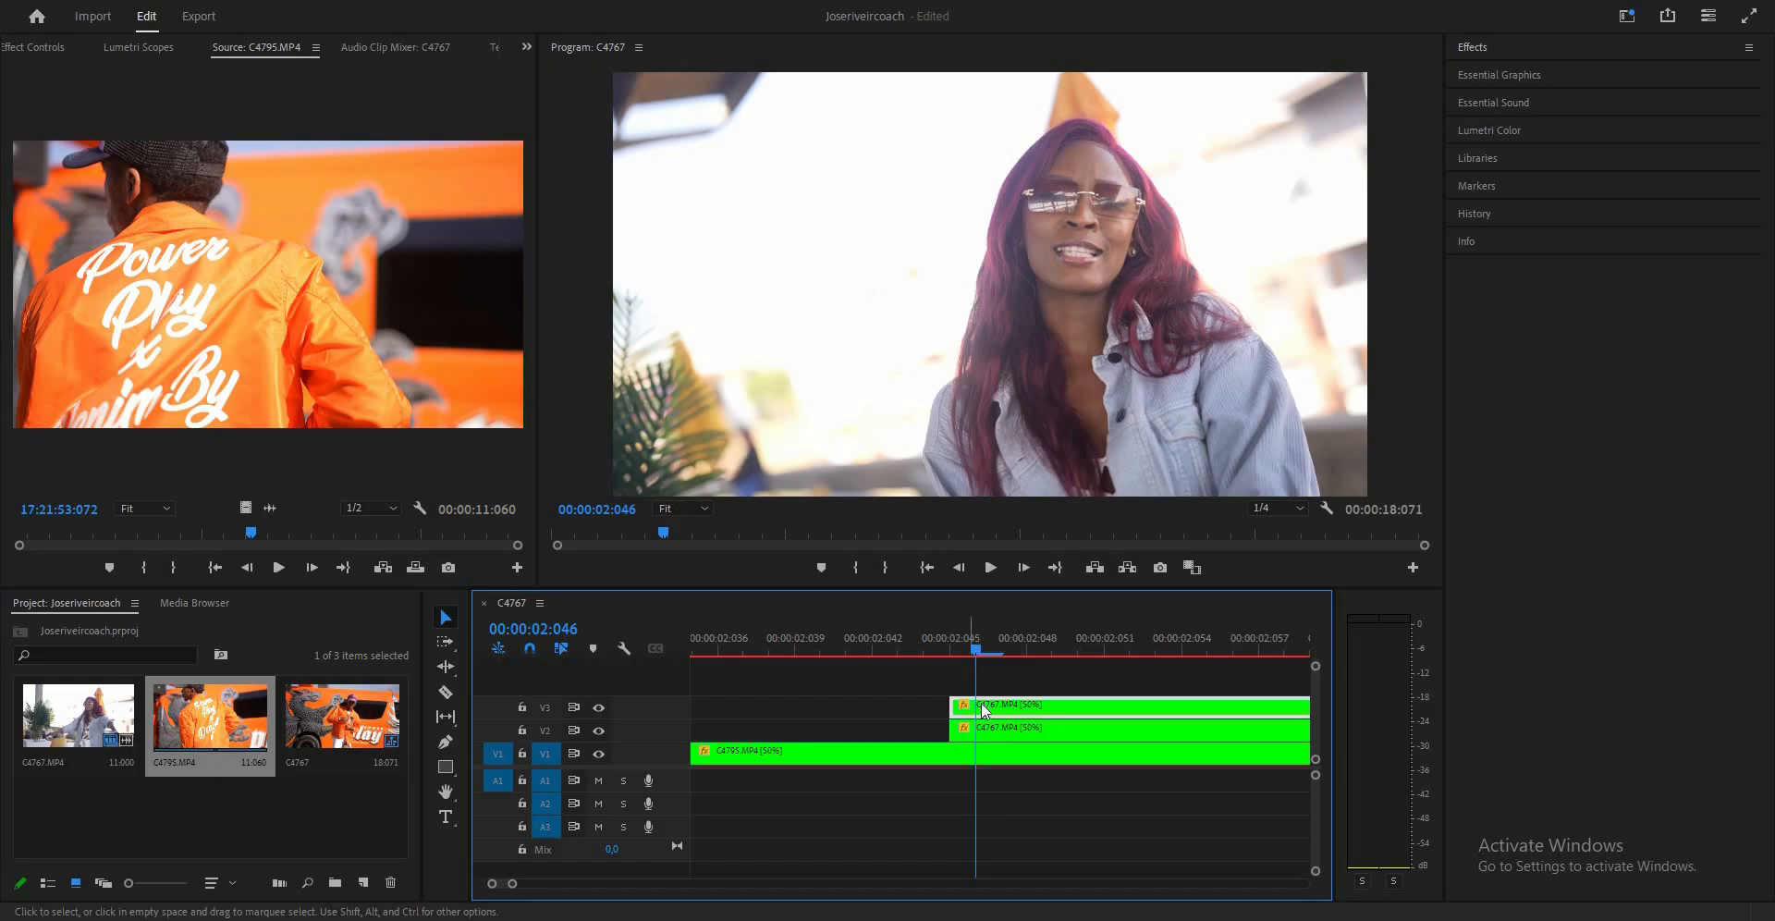
right_click(980, 705)
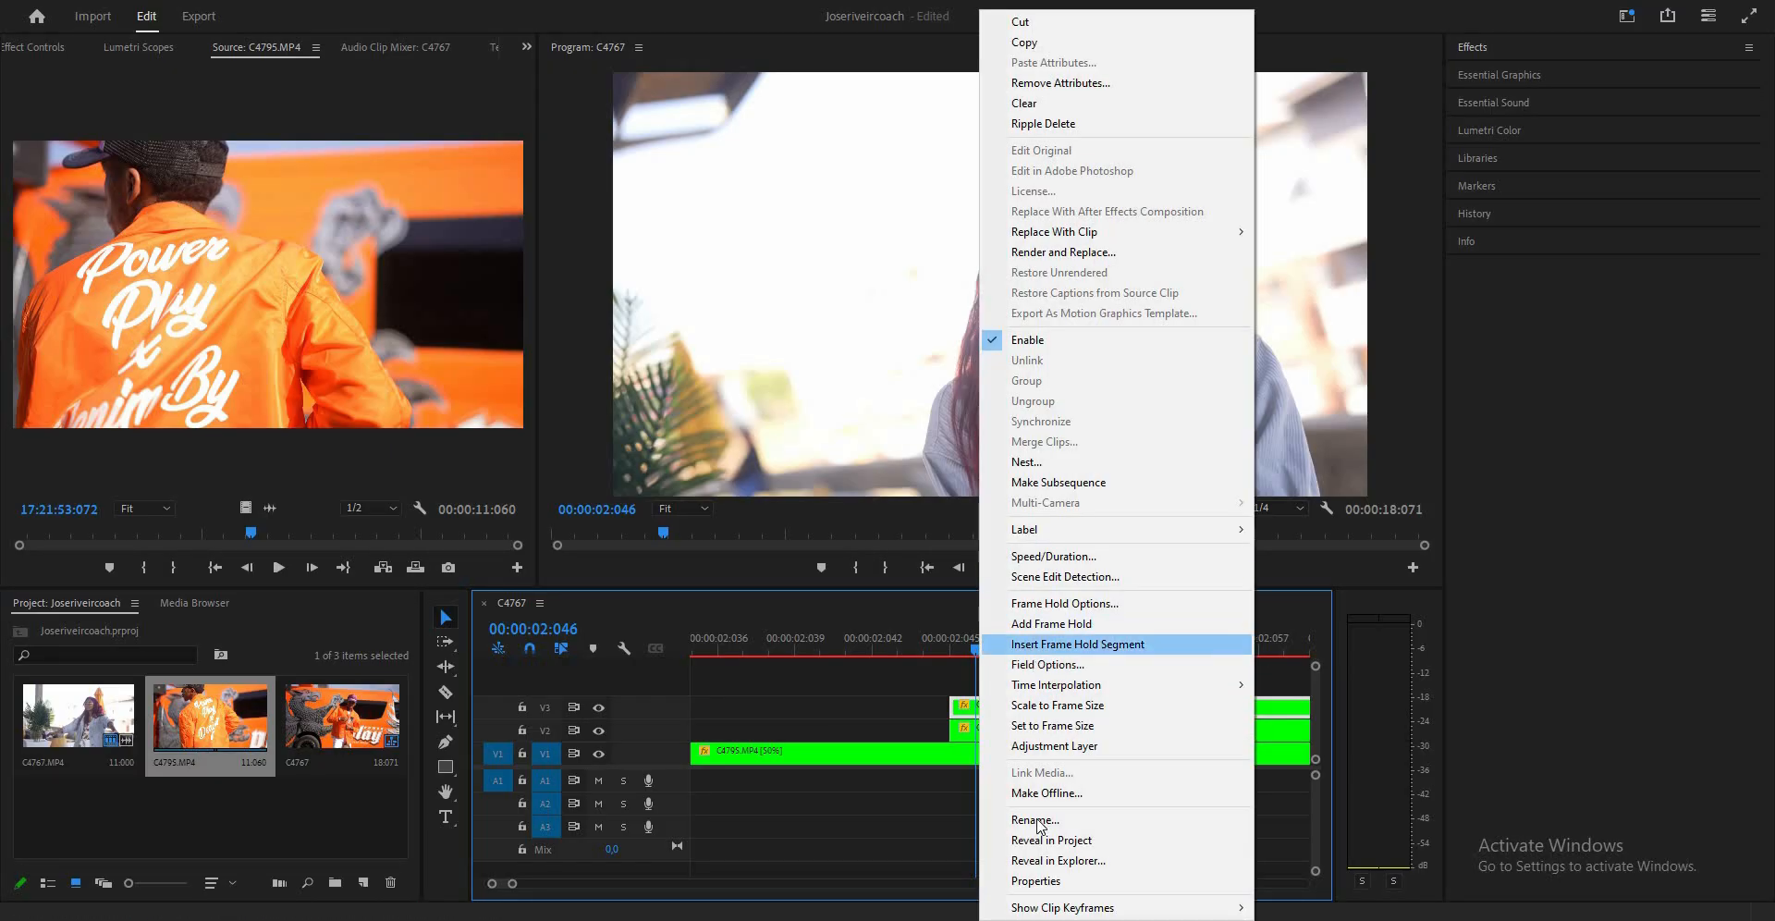
left_click(1087, 626)
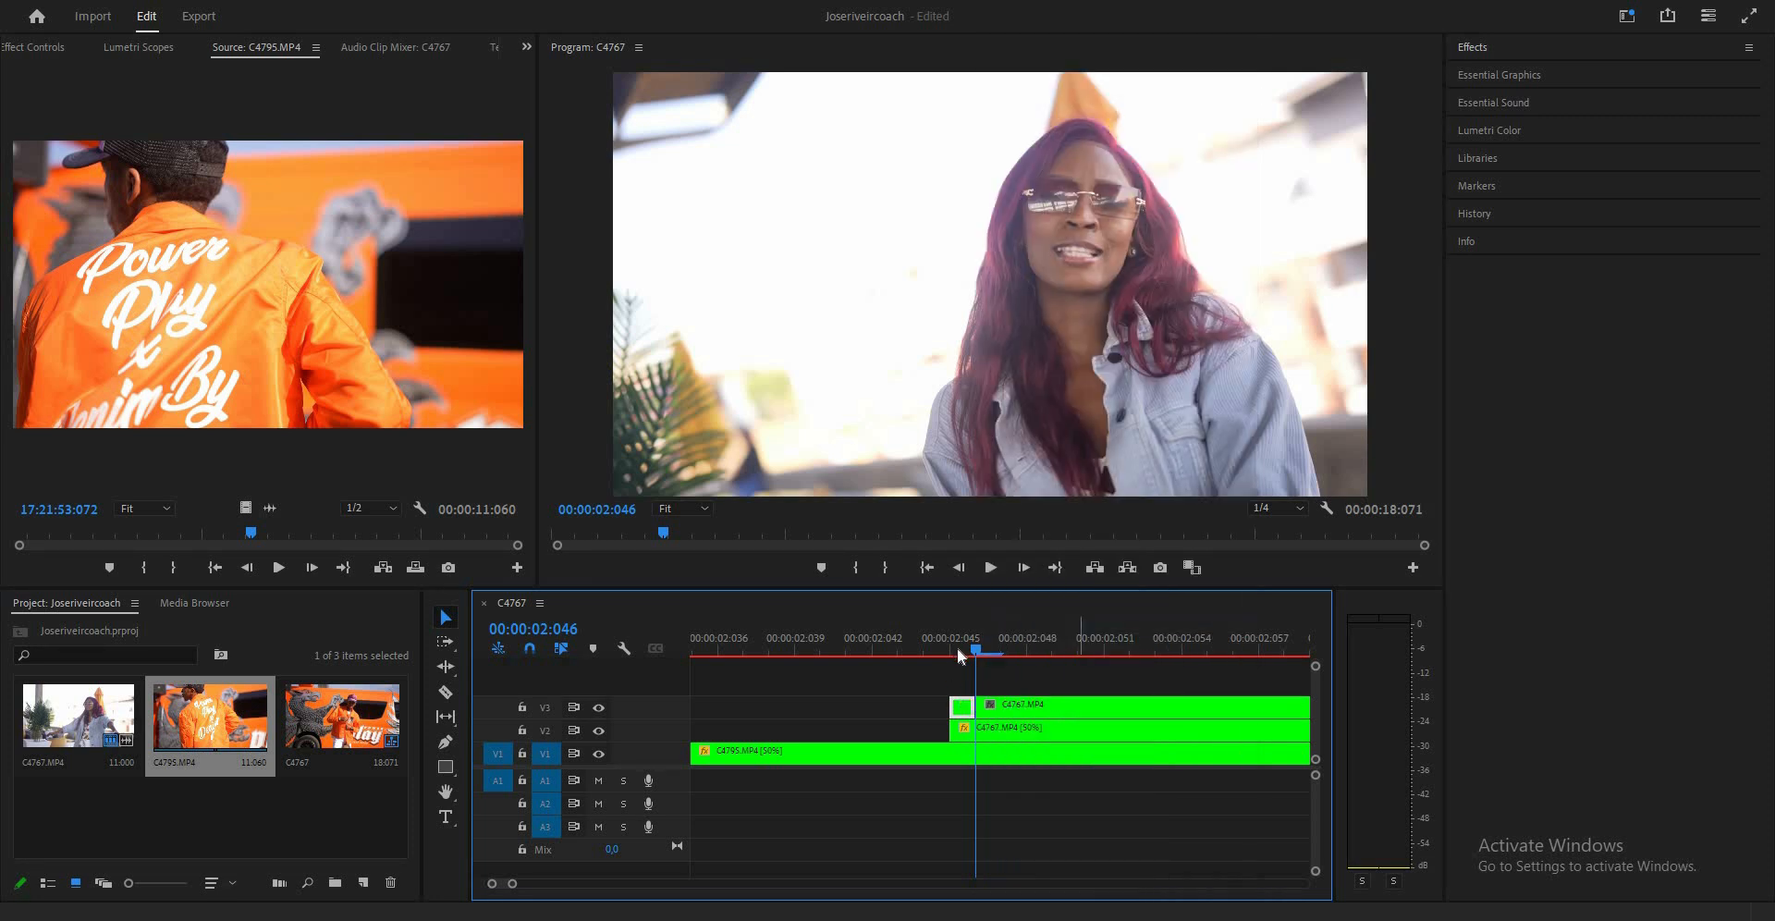
Delete the one-frame piece at the start of V3 and shift the held frame back to 00:00:02:045.
right_click(964, 708)
left_click(963, 704)
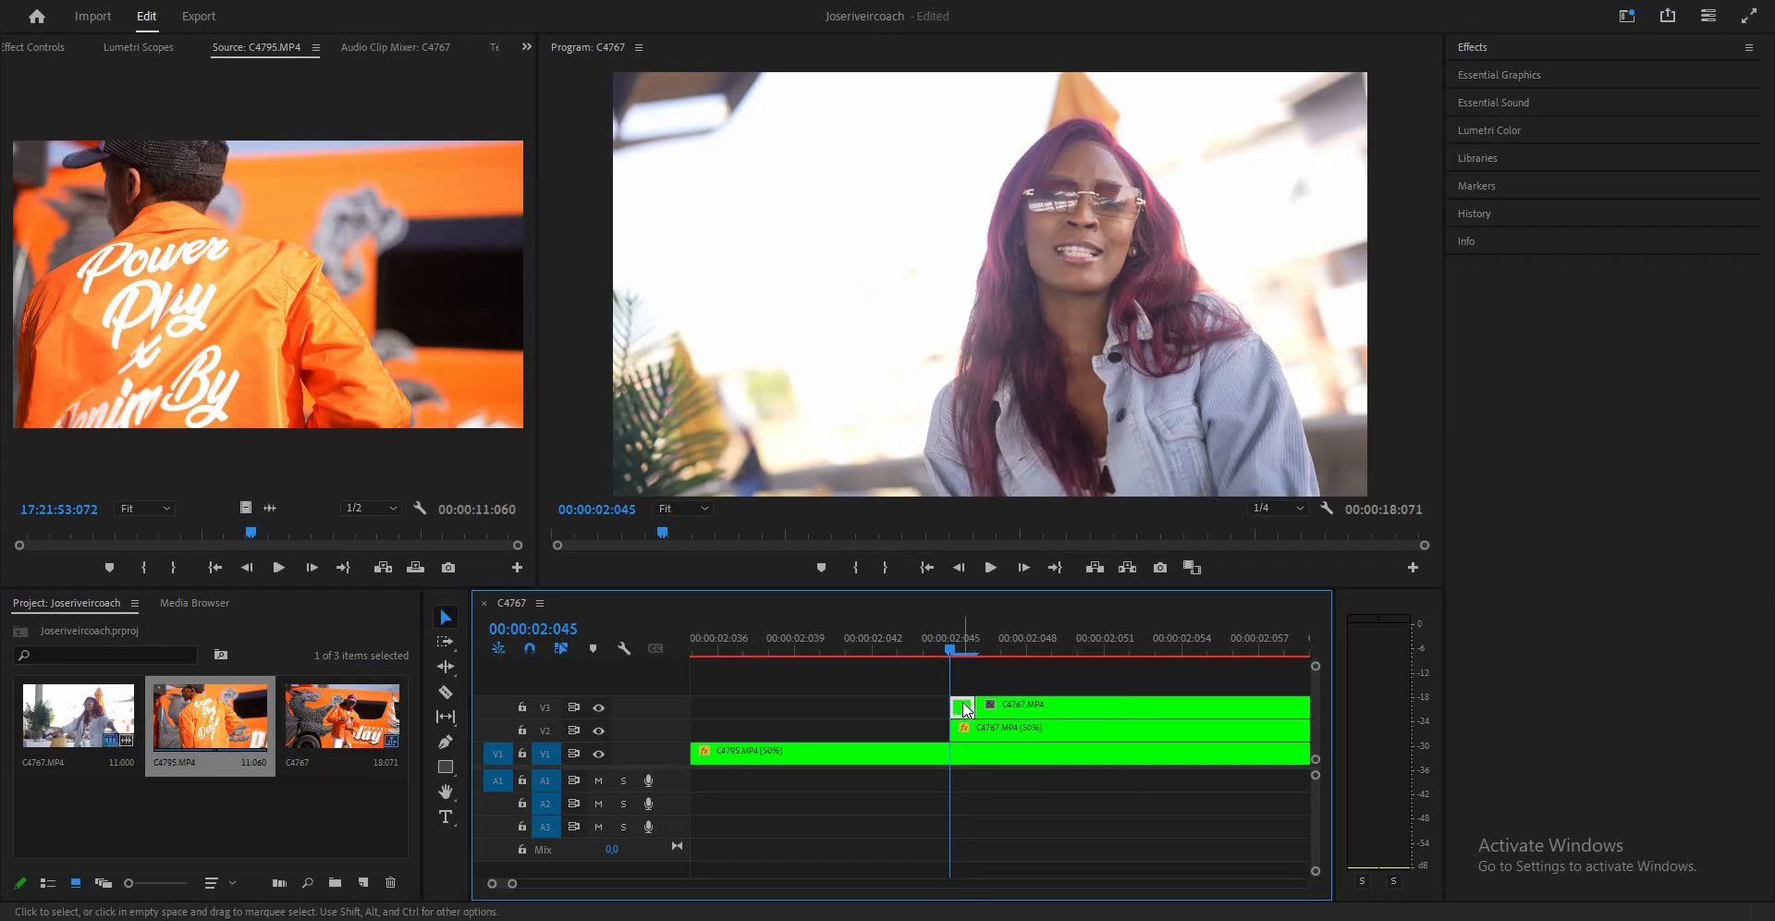
key("Delete")
left_click(1003, 705)
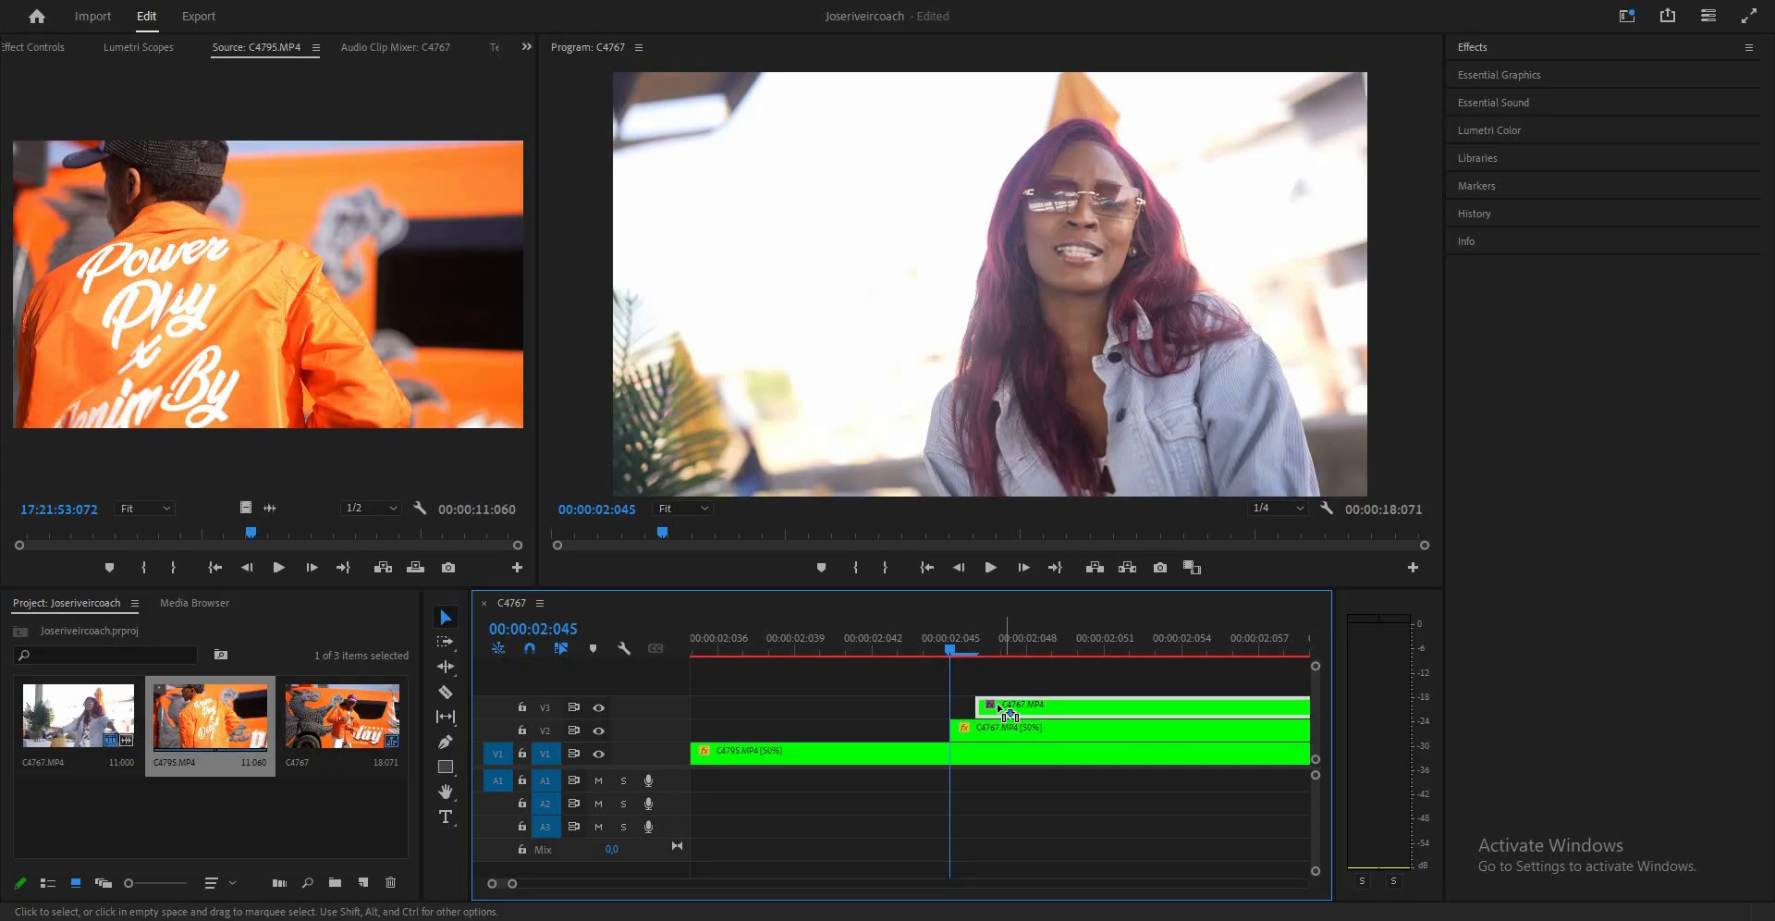
left_click_drag(1001, 702, 987, 707)
Replay the cut from C4795.MP4 to the frozen C4767.MP4 frame on V3 several times.
left_click_drag(522, 891, 658, 890)
left_click(787, 645)
key("space")
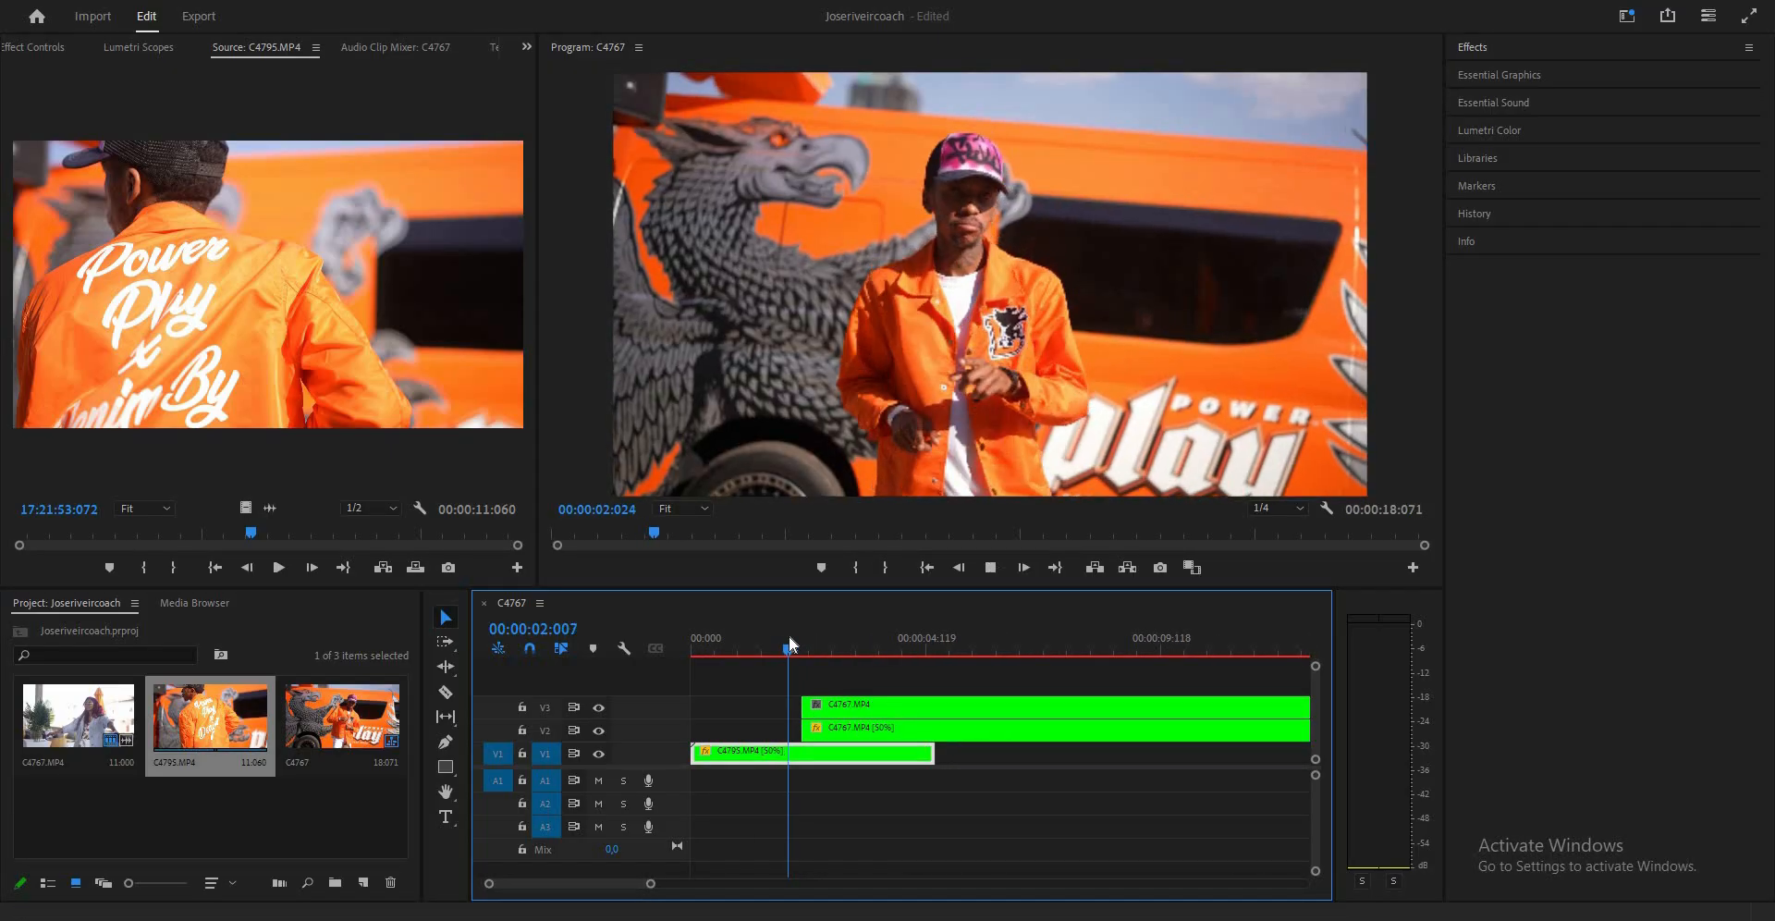
left_click(789, 635)
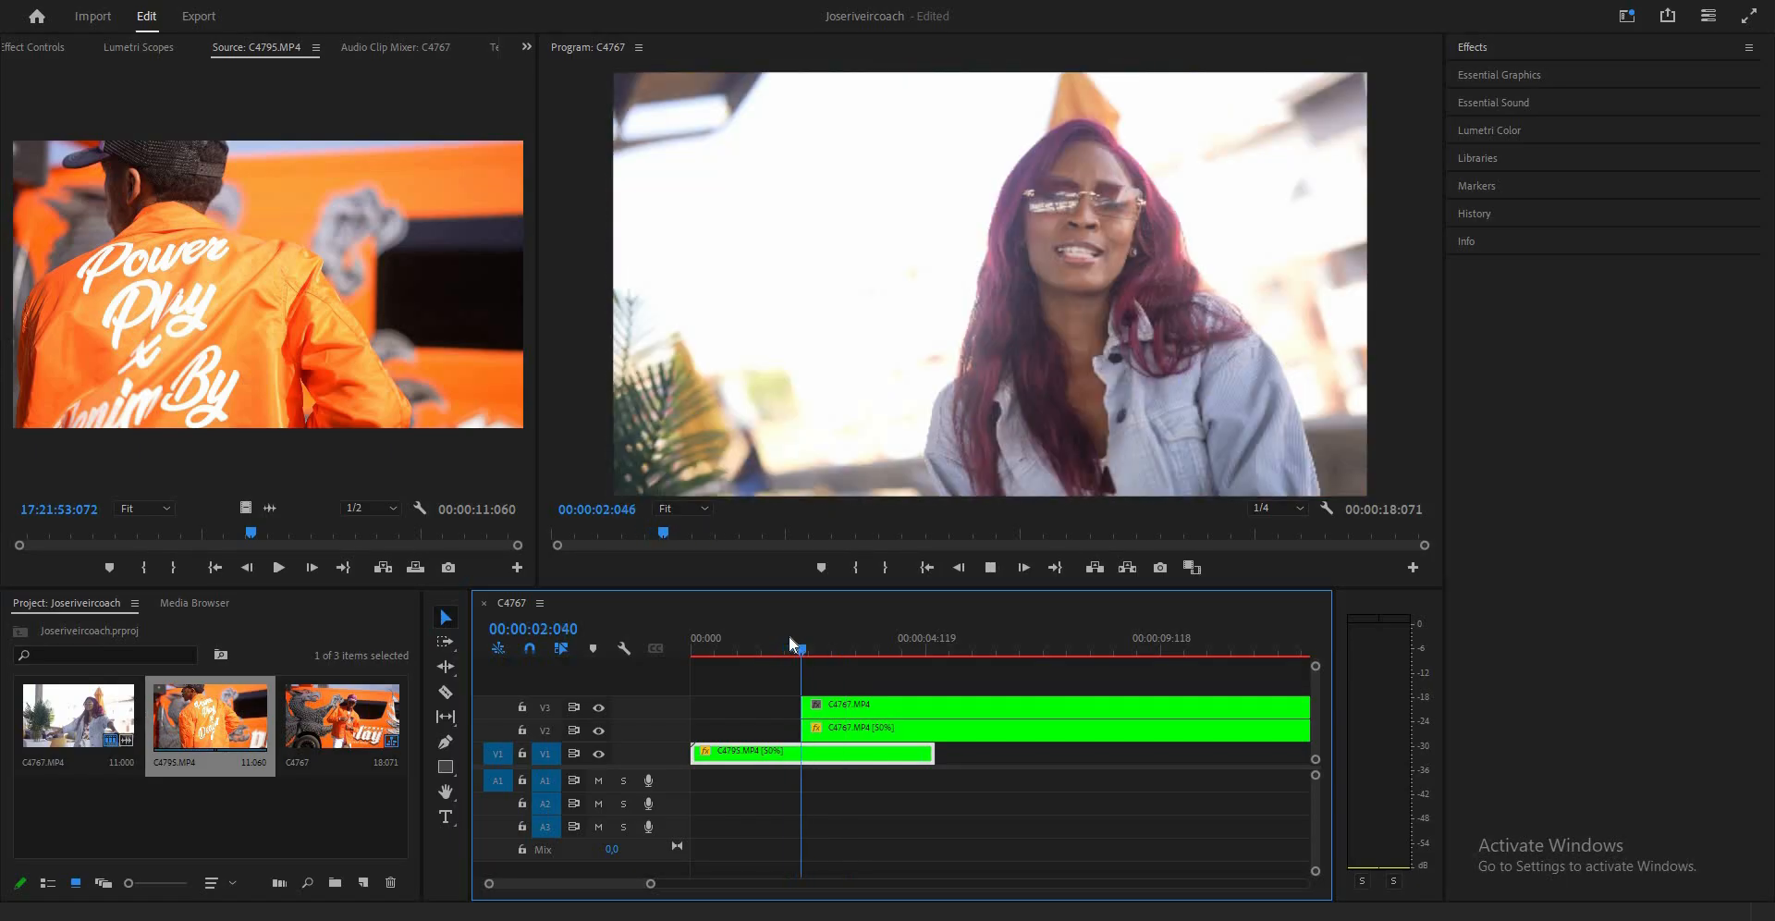
left_click(790, 636)
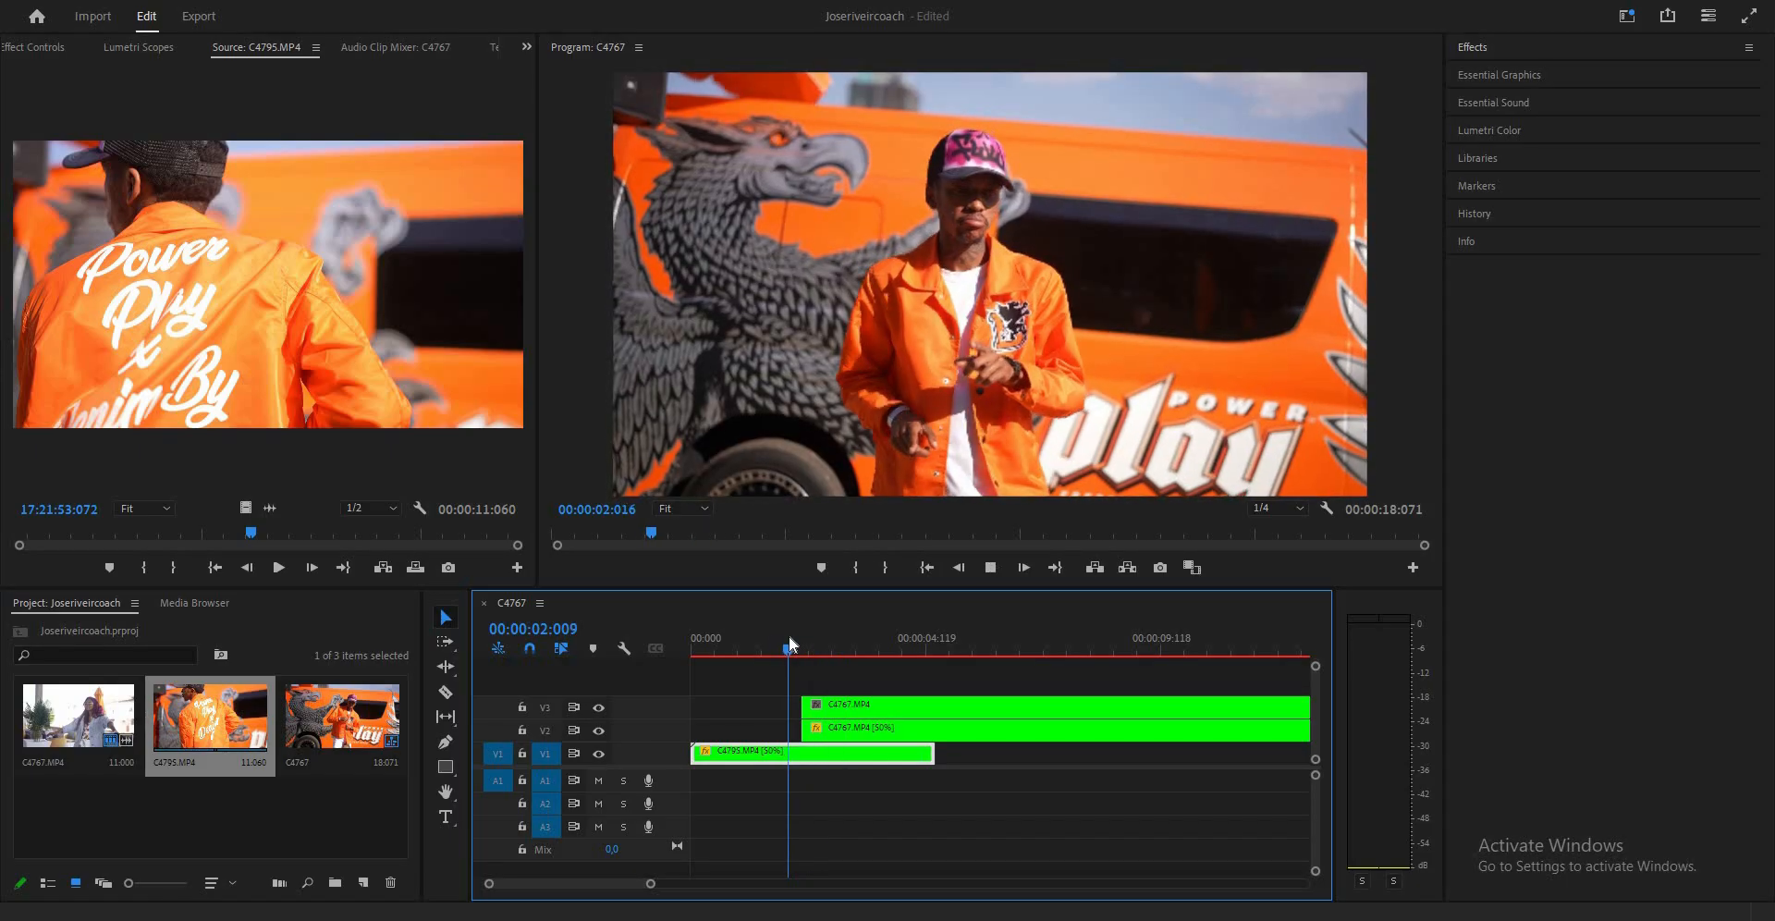
key("space")
left_click(789, 635)
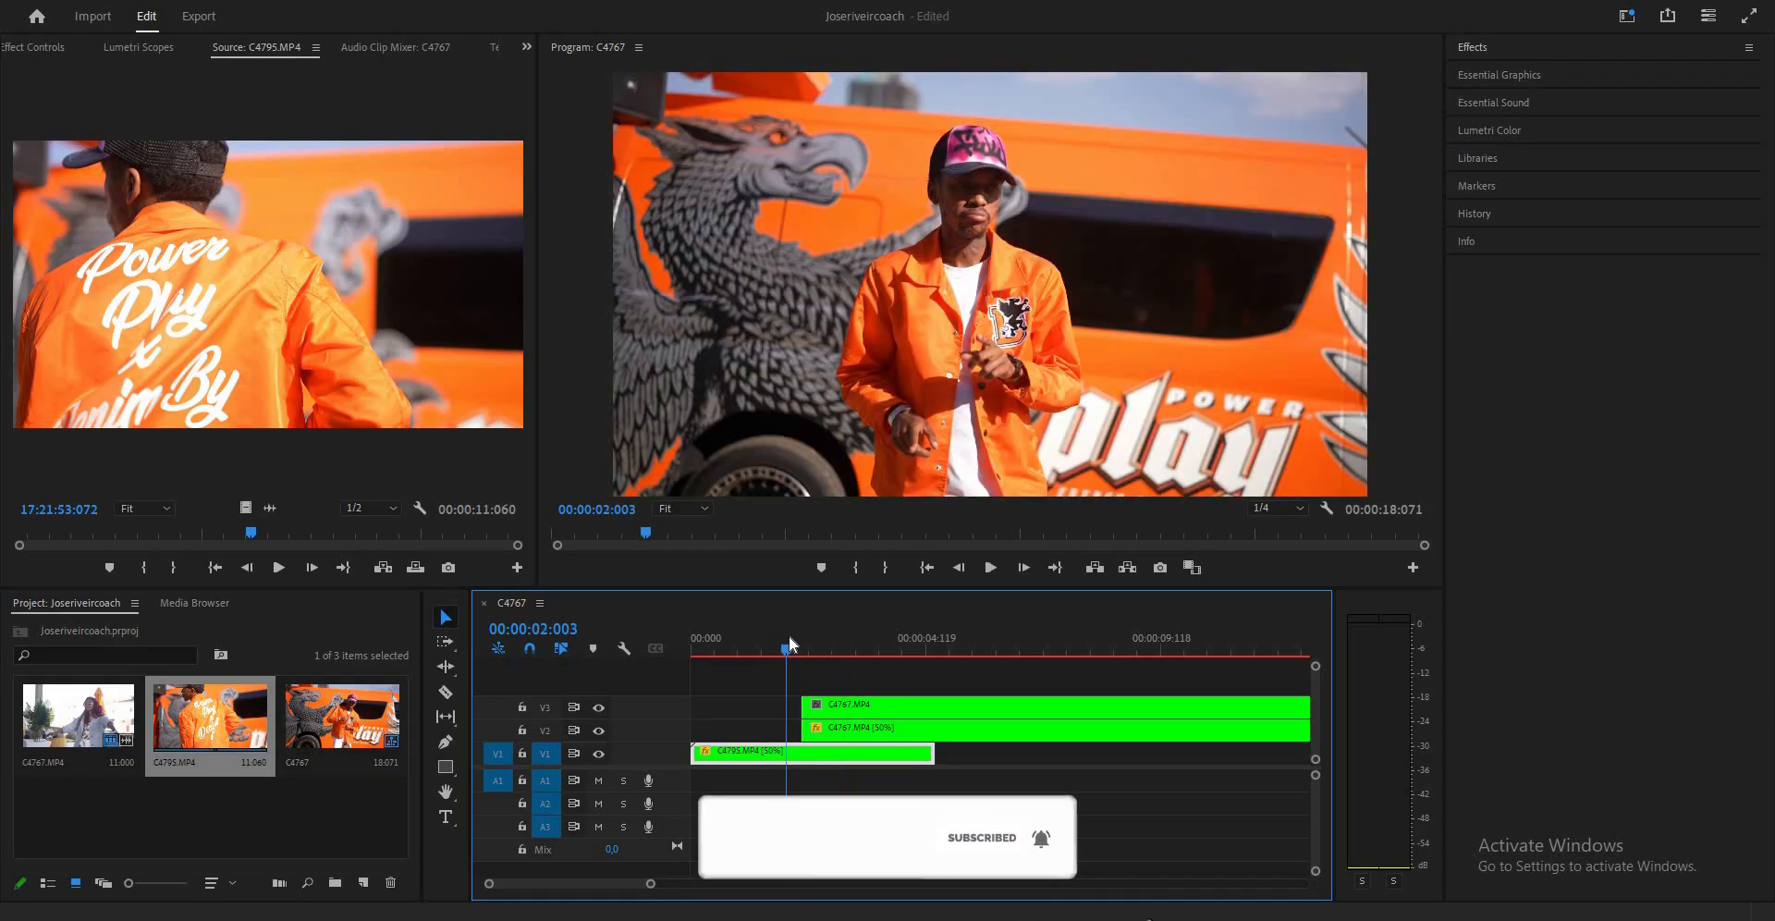
left_click(779, 646)
key("space")
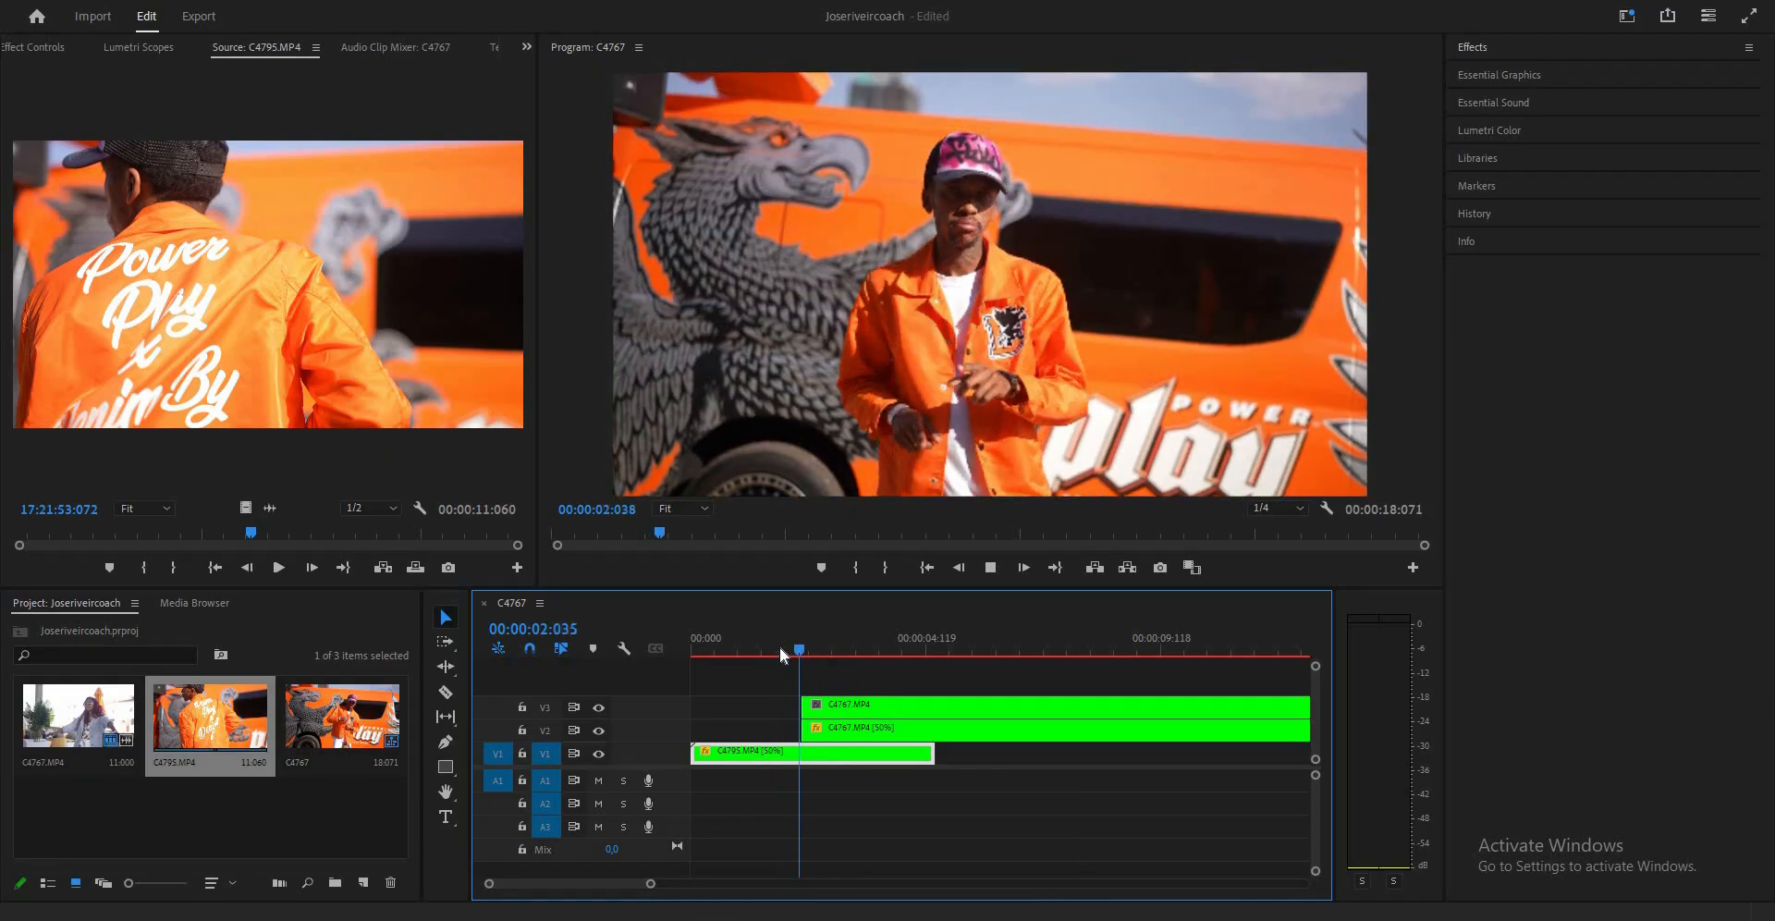
left_click(779, 647)
key("space")
Hide the frozen-frame track V3 and play the cut to the moving clip on V2.
left_click(780, 646)
left_click(598, 707)
key("space")
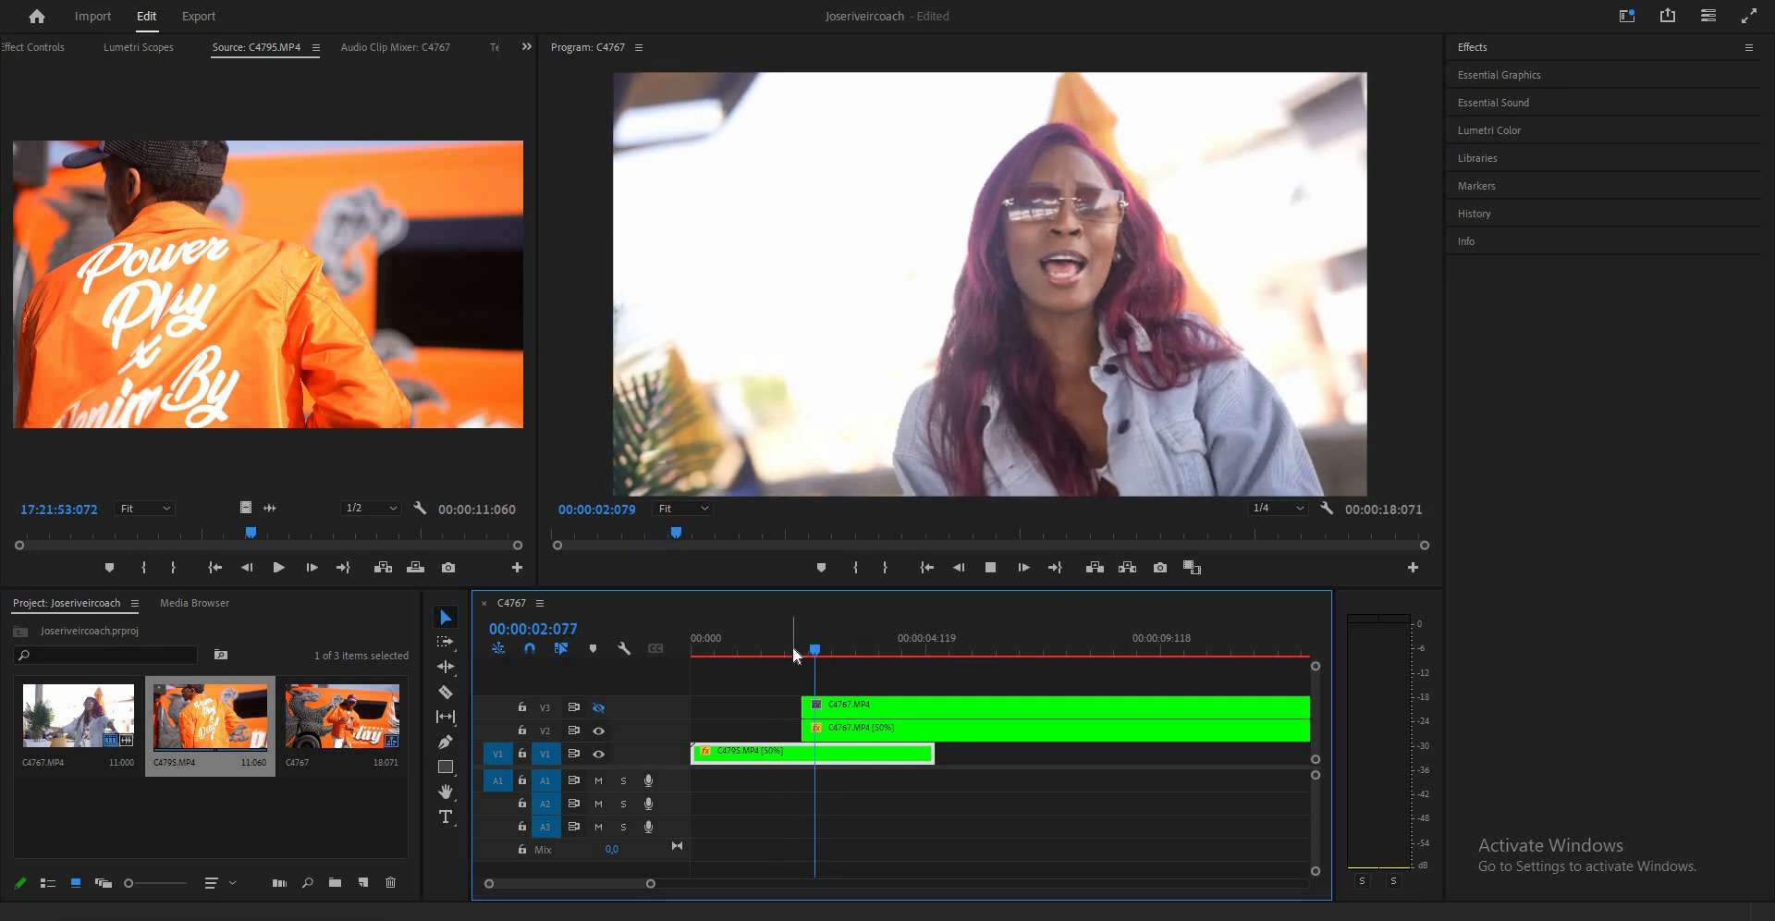
Show the frozen-frame track V3 again and replay the cut from C4795.MP4 to the held C4767.MP4 frame several times.
key("space")
left_click(598, 707)
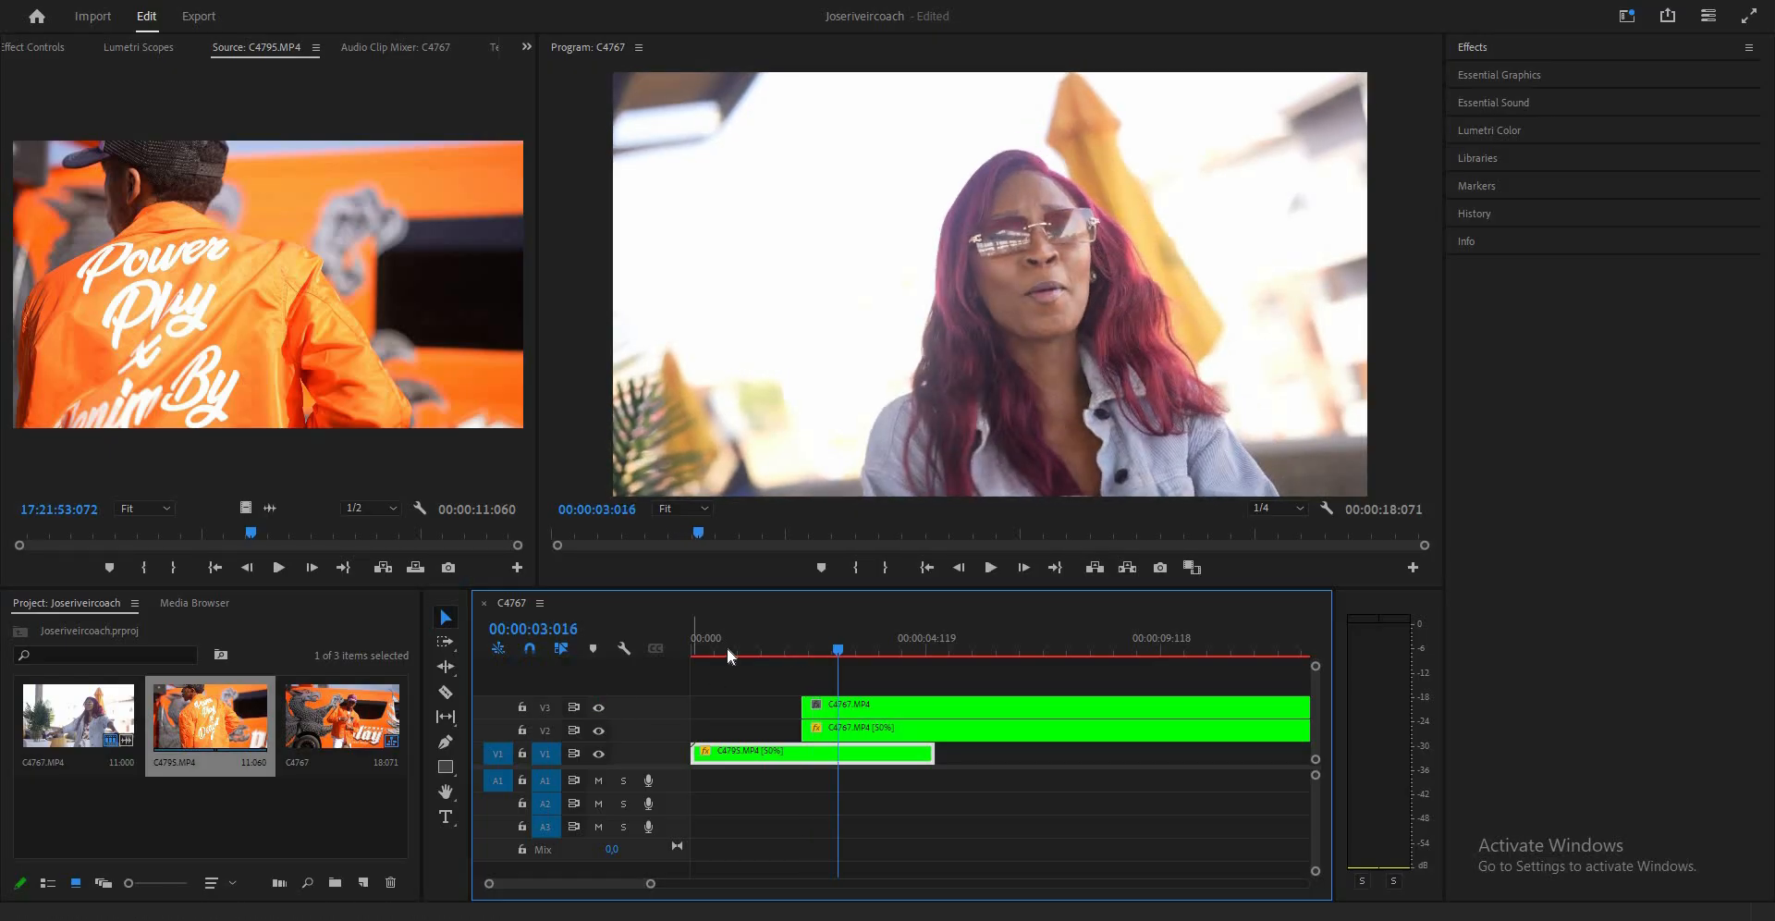
left_click(792, 649)
key("space")
left_click(793, 646)
key("space")
left_click(794, 647)
key("space")
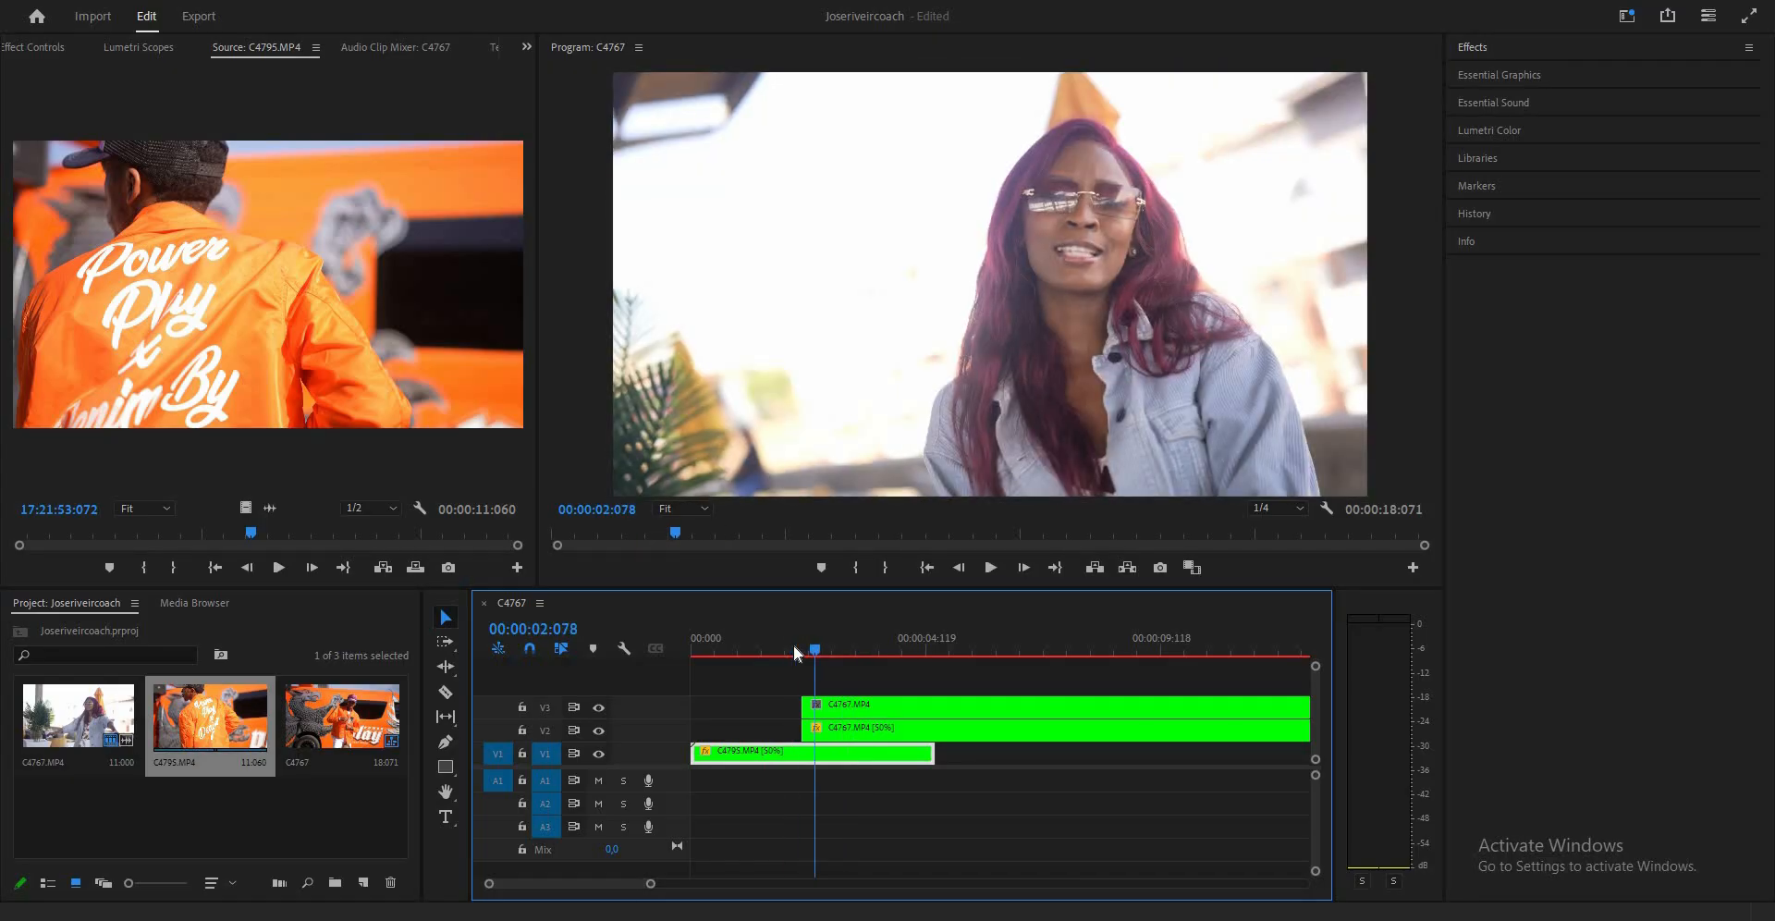
left_click(779, 642)
key("space")
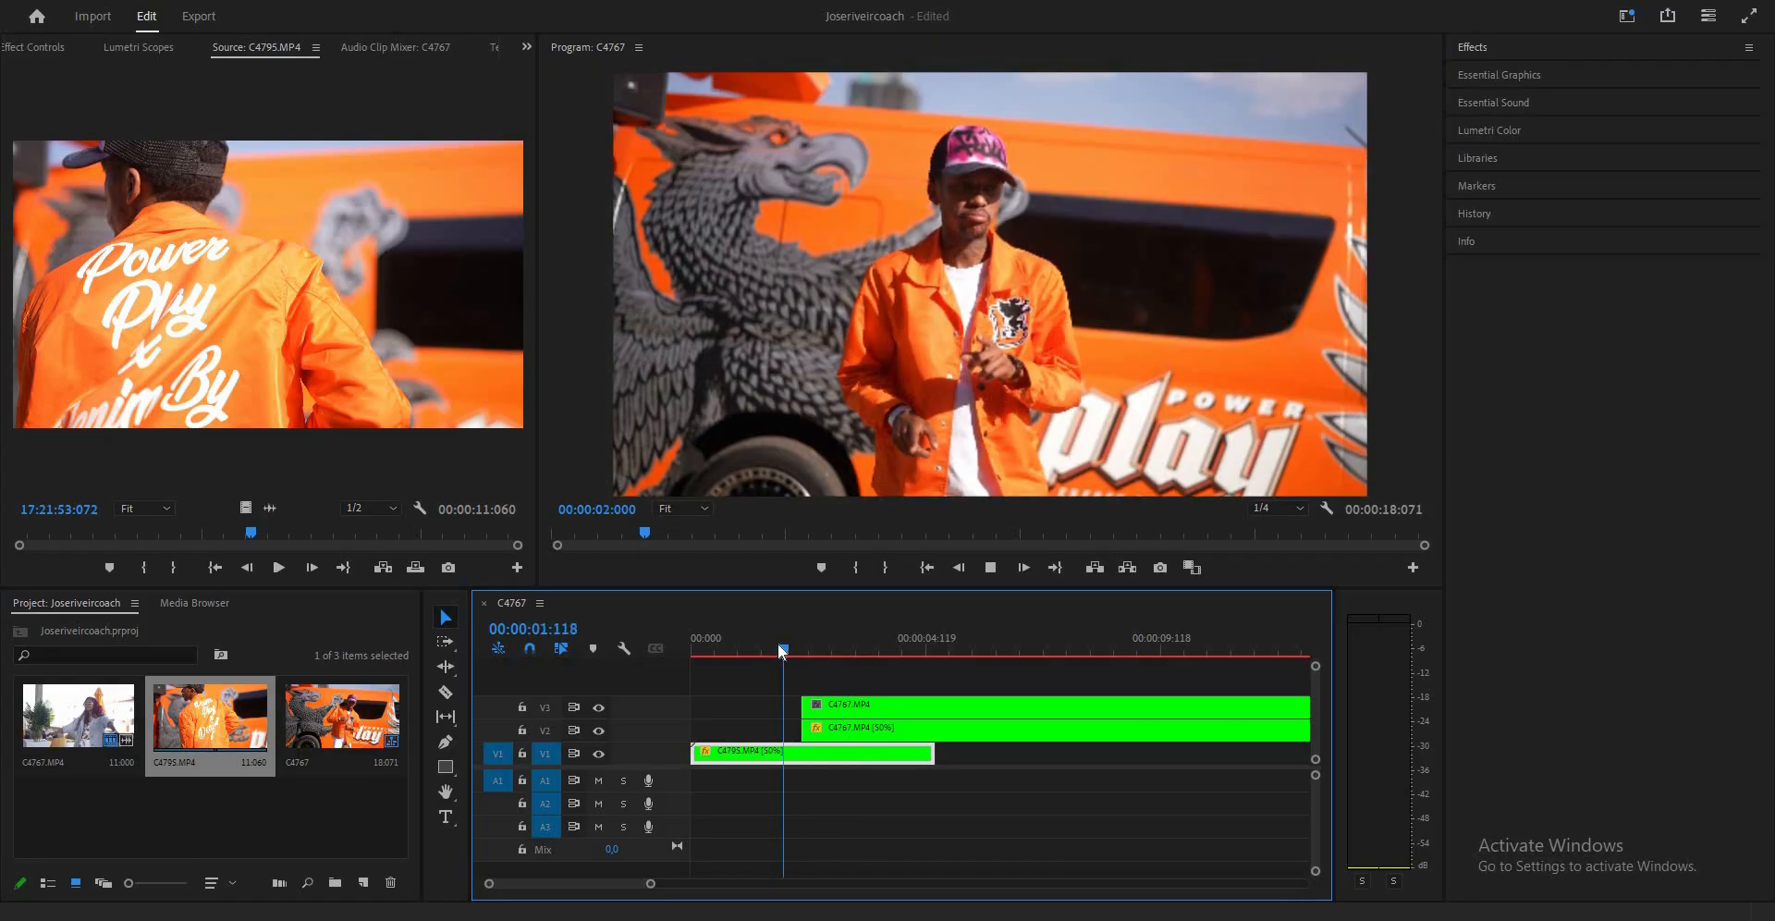
key("space")
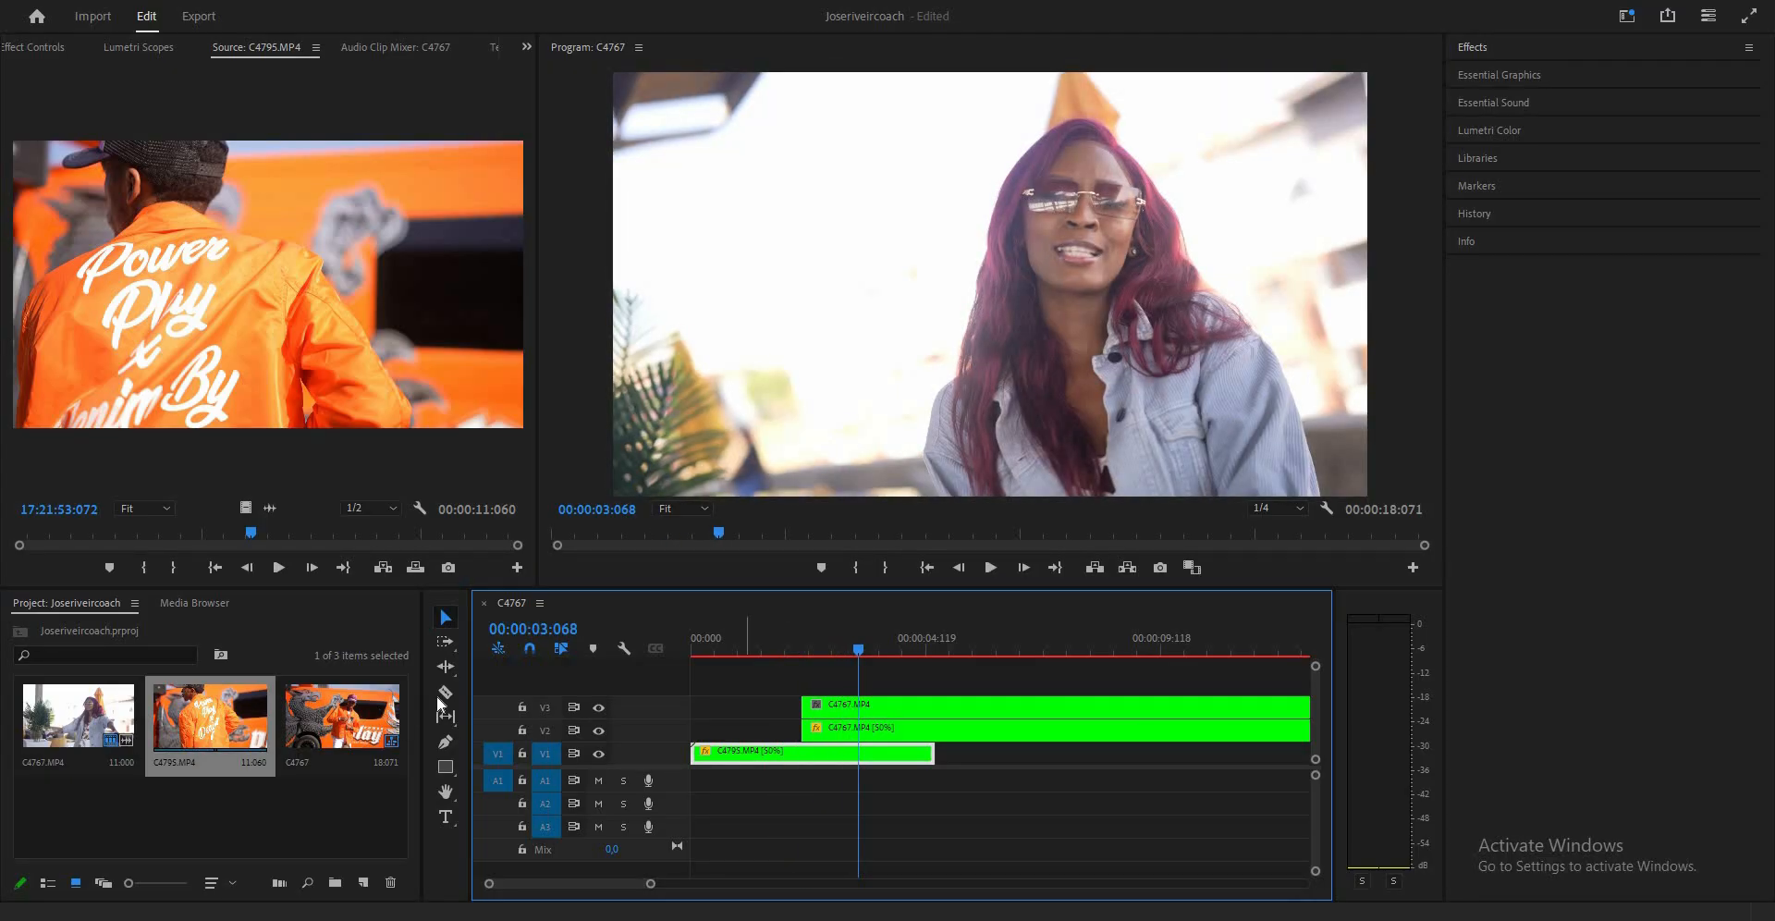
Split the frozen C4767.MP4 clip on V3 at 00:00:03:068 and remove the part after the split.
left_click(445, 692)
left_click(861, 707)
right_click(934, 735)
left_click(971, 21)
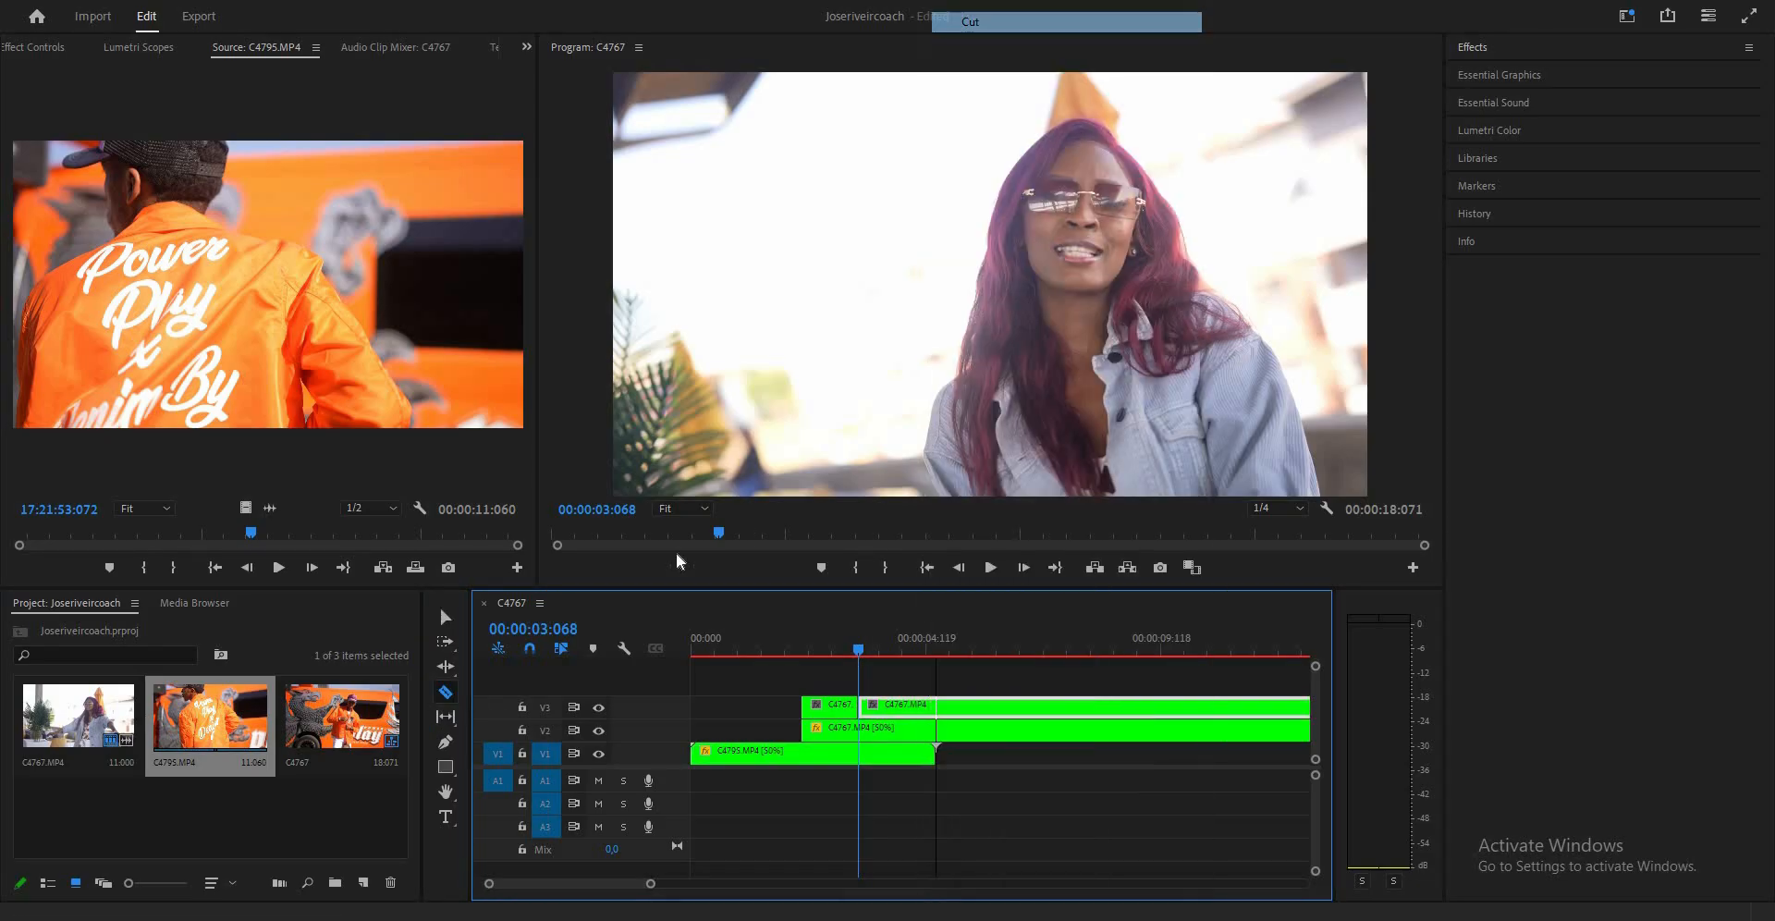
Place the remaining frozen piece on V3 directly before the V2 clip, spanning 00:00:01:064 to 00:00:02:044, and play the sequence.
left_click(446, 617)
mouse_move(816, 707)
left_mouse_down()
mouse_move(762, 713)
mouse_move(788, 713)
left_mouse_up()
key("Home")
key("space")
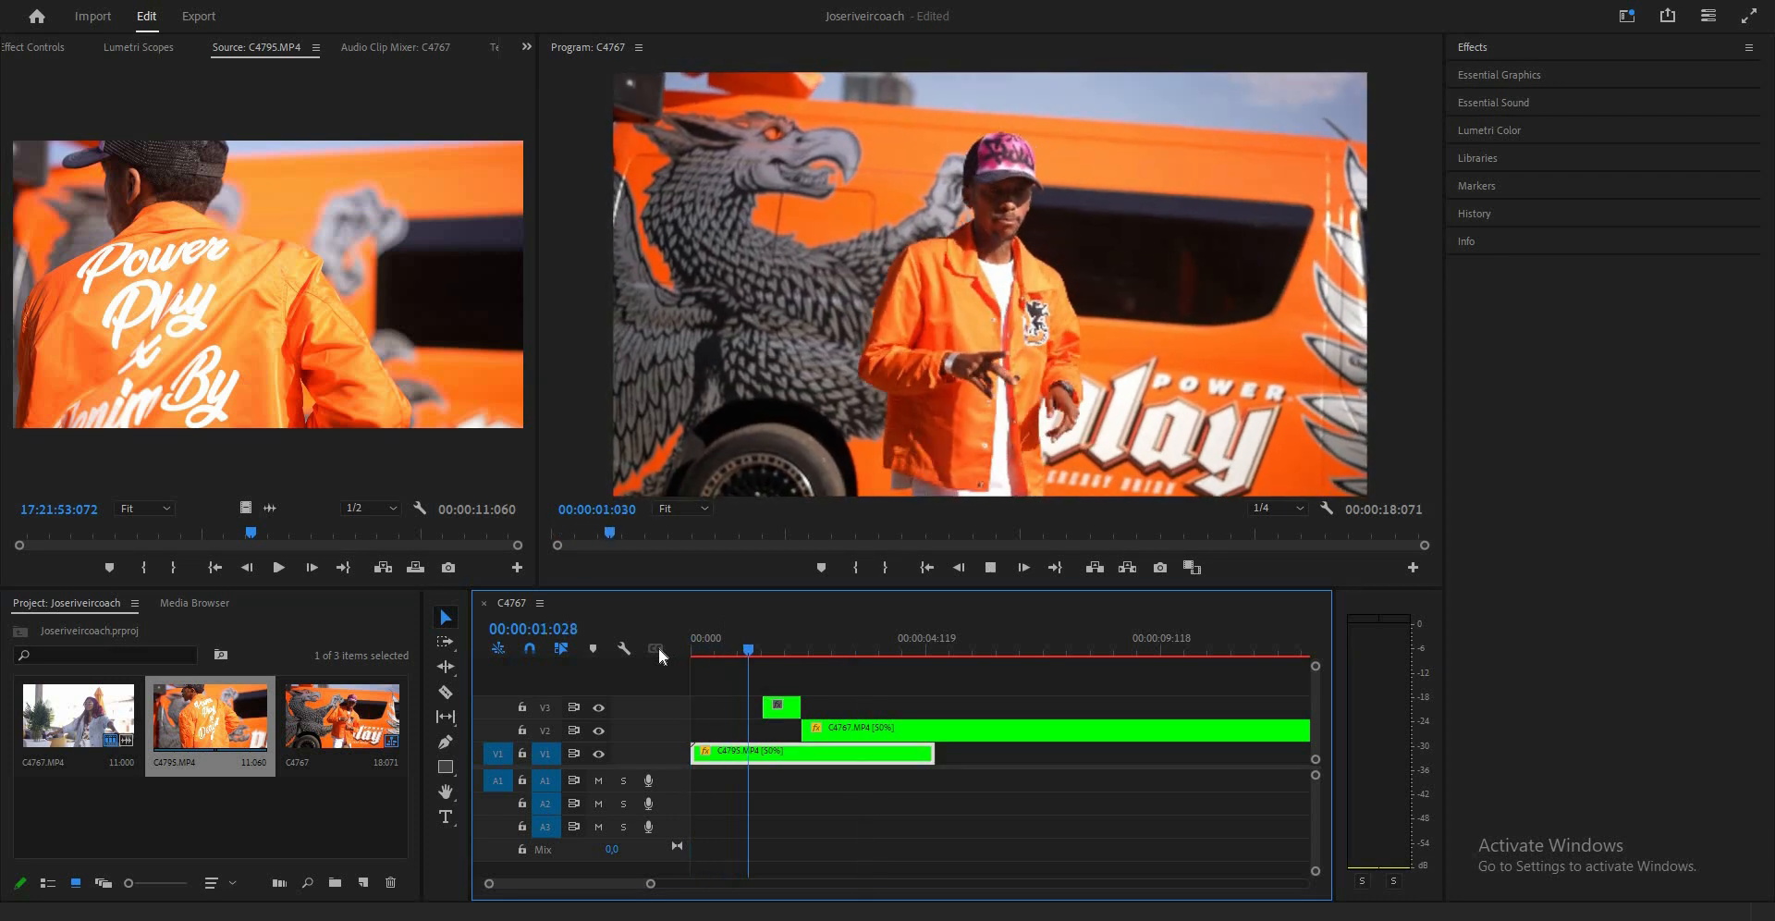
key("space")
left_click_drag(721, 646, 695, 646)
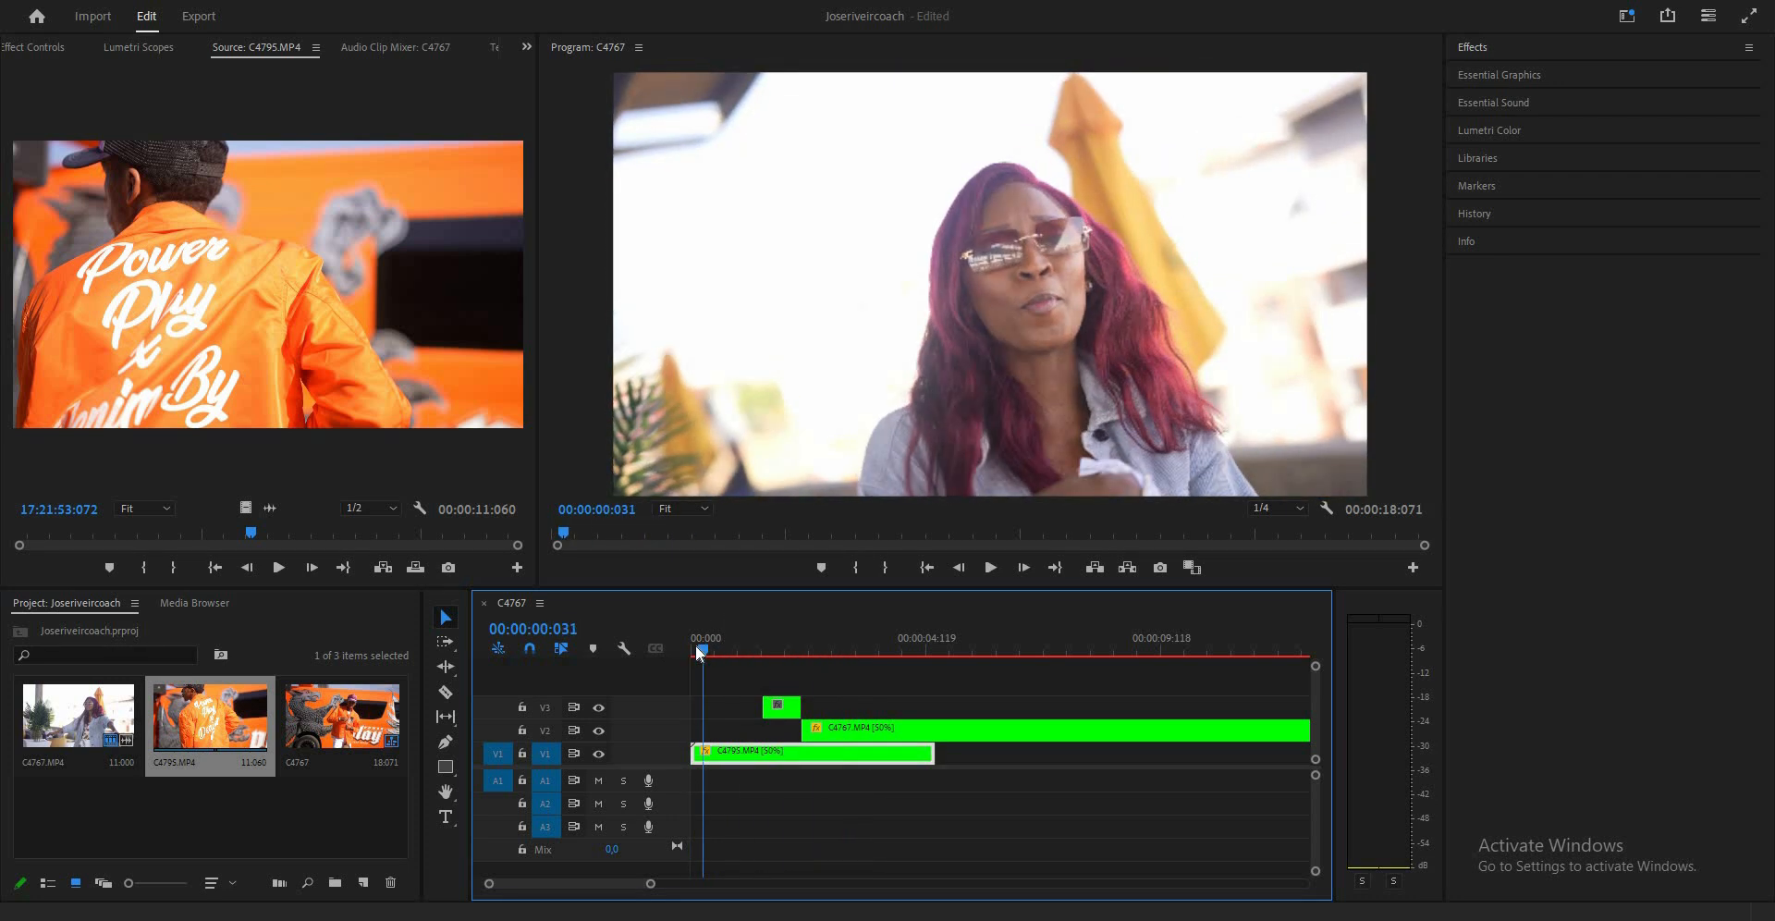
key("space")
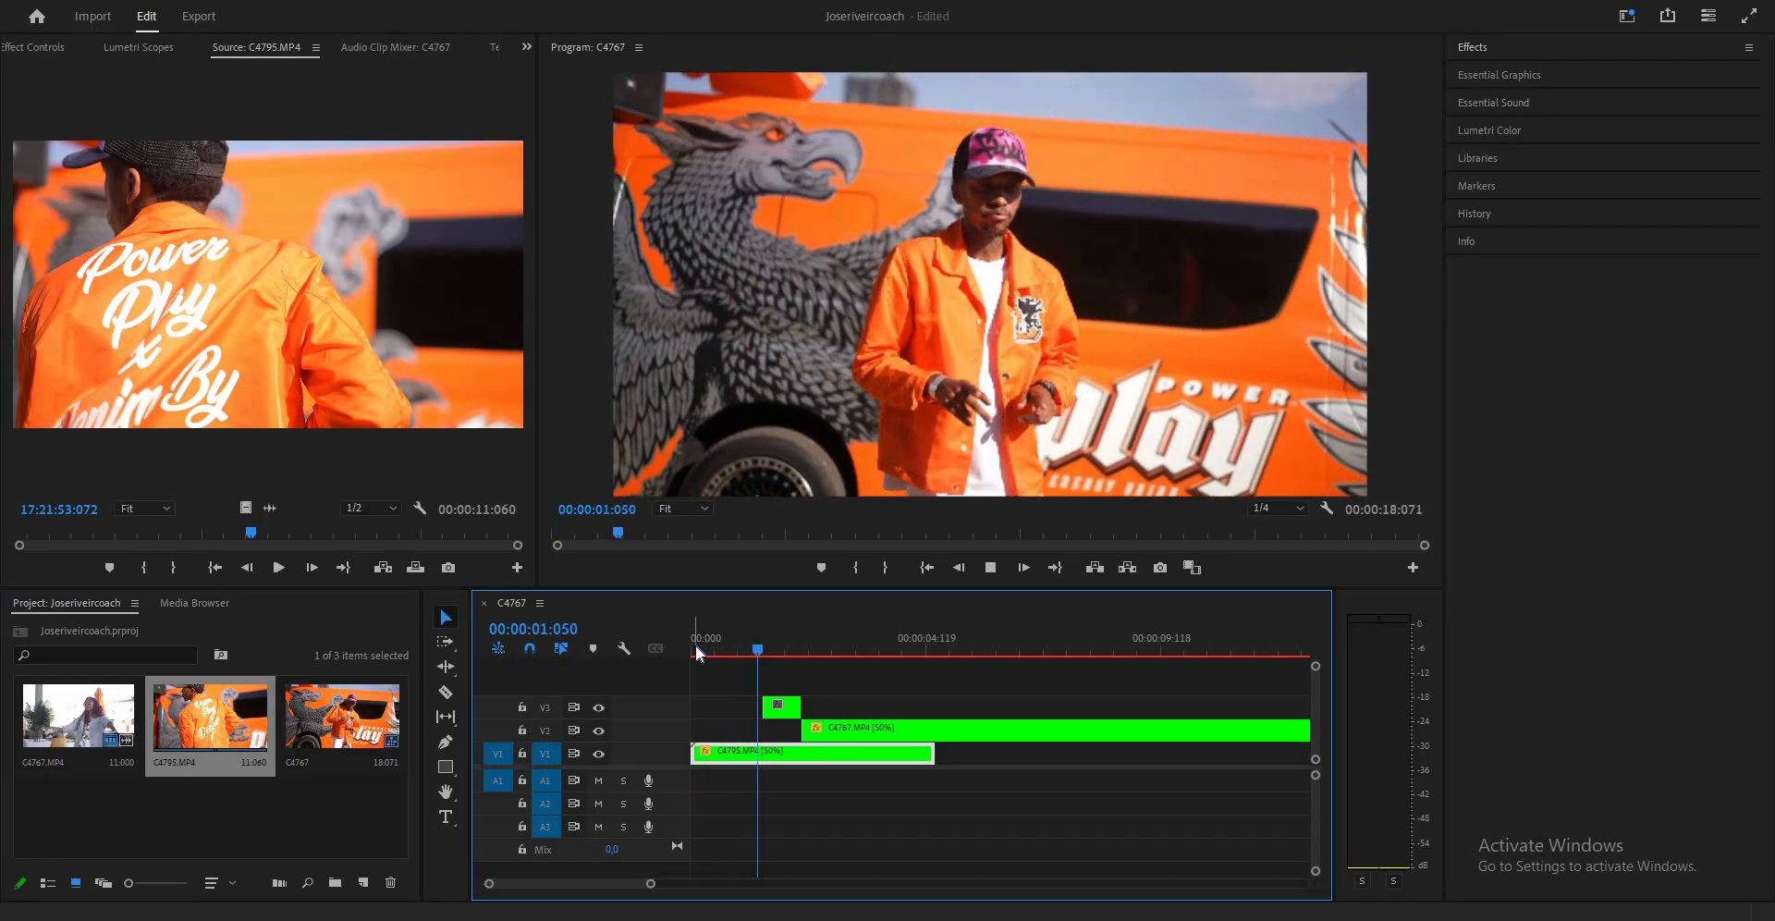
left_click(769, 641)
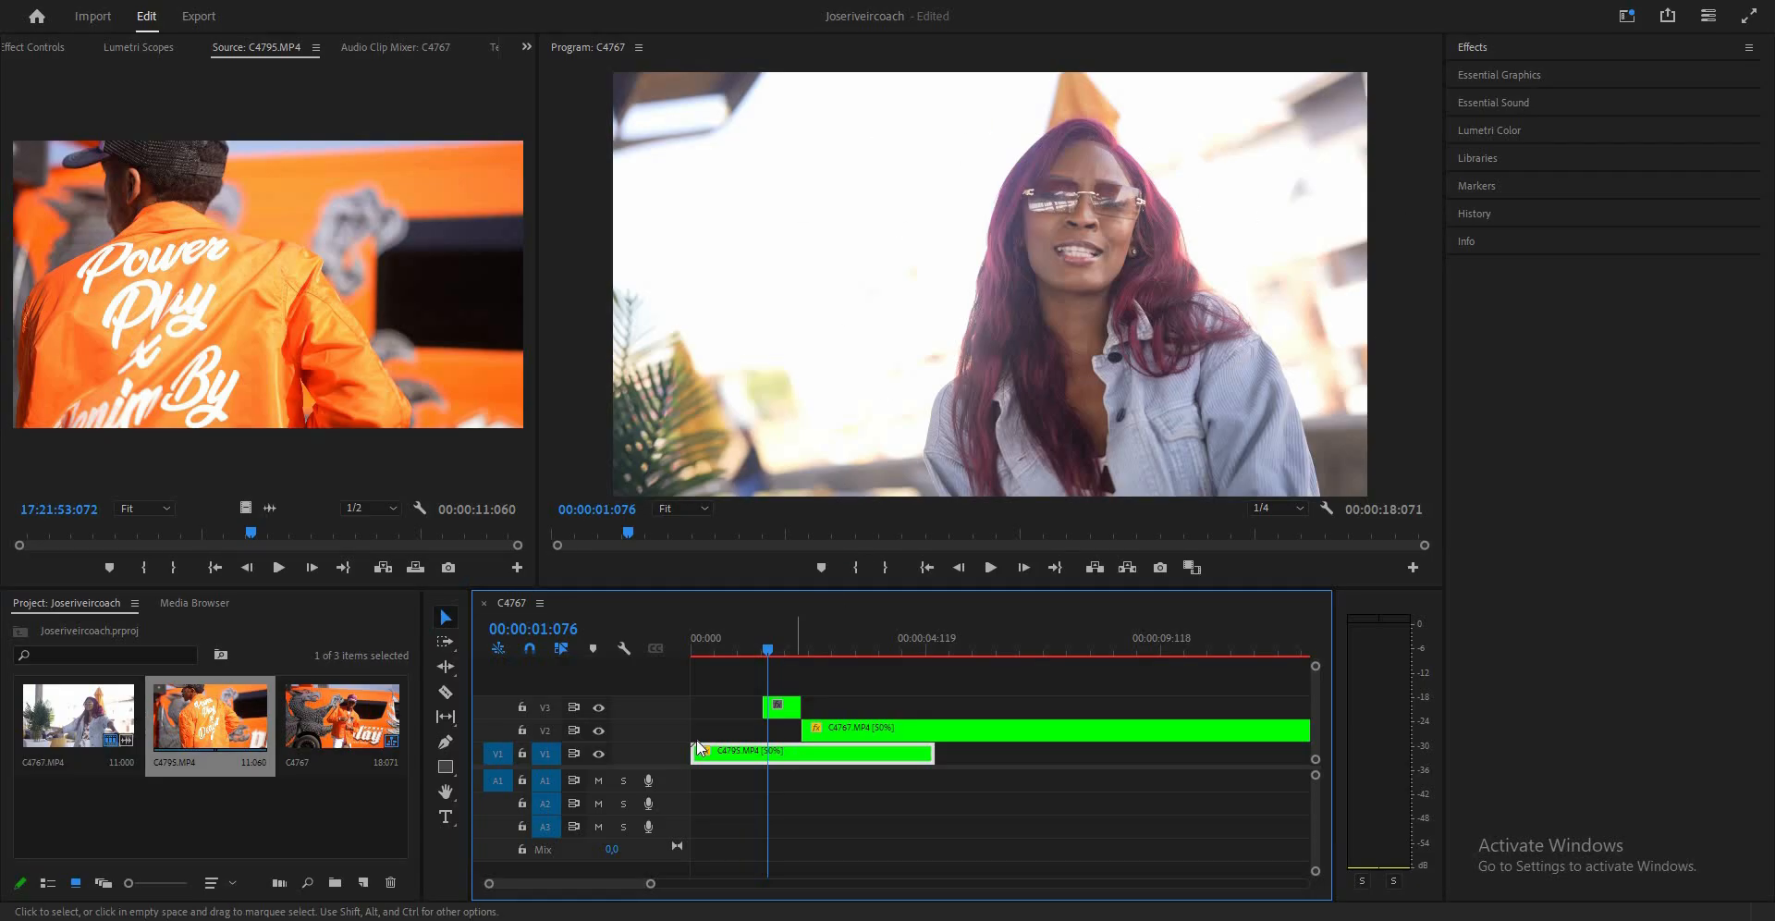
Find the Crop video effect and apply it to the short frozen piece on V3.
left_click(784, 712)
left_click(1463, 48)
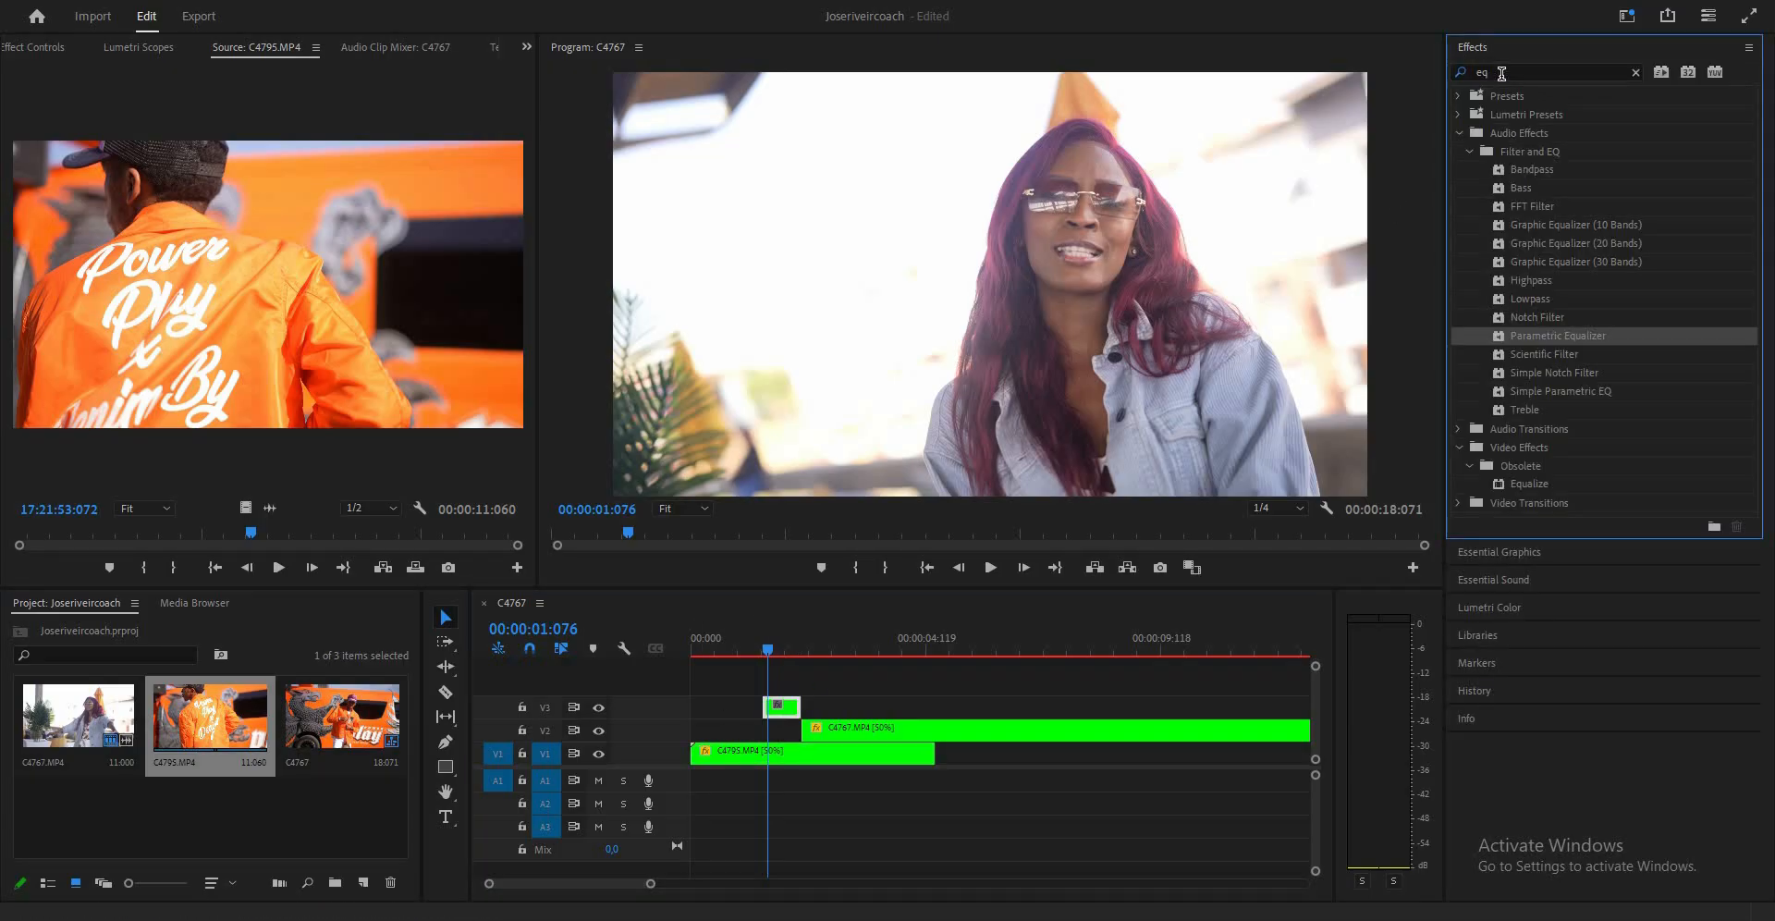
left_click(1501, 74)
type("crop")
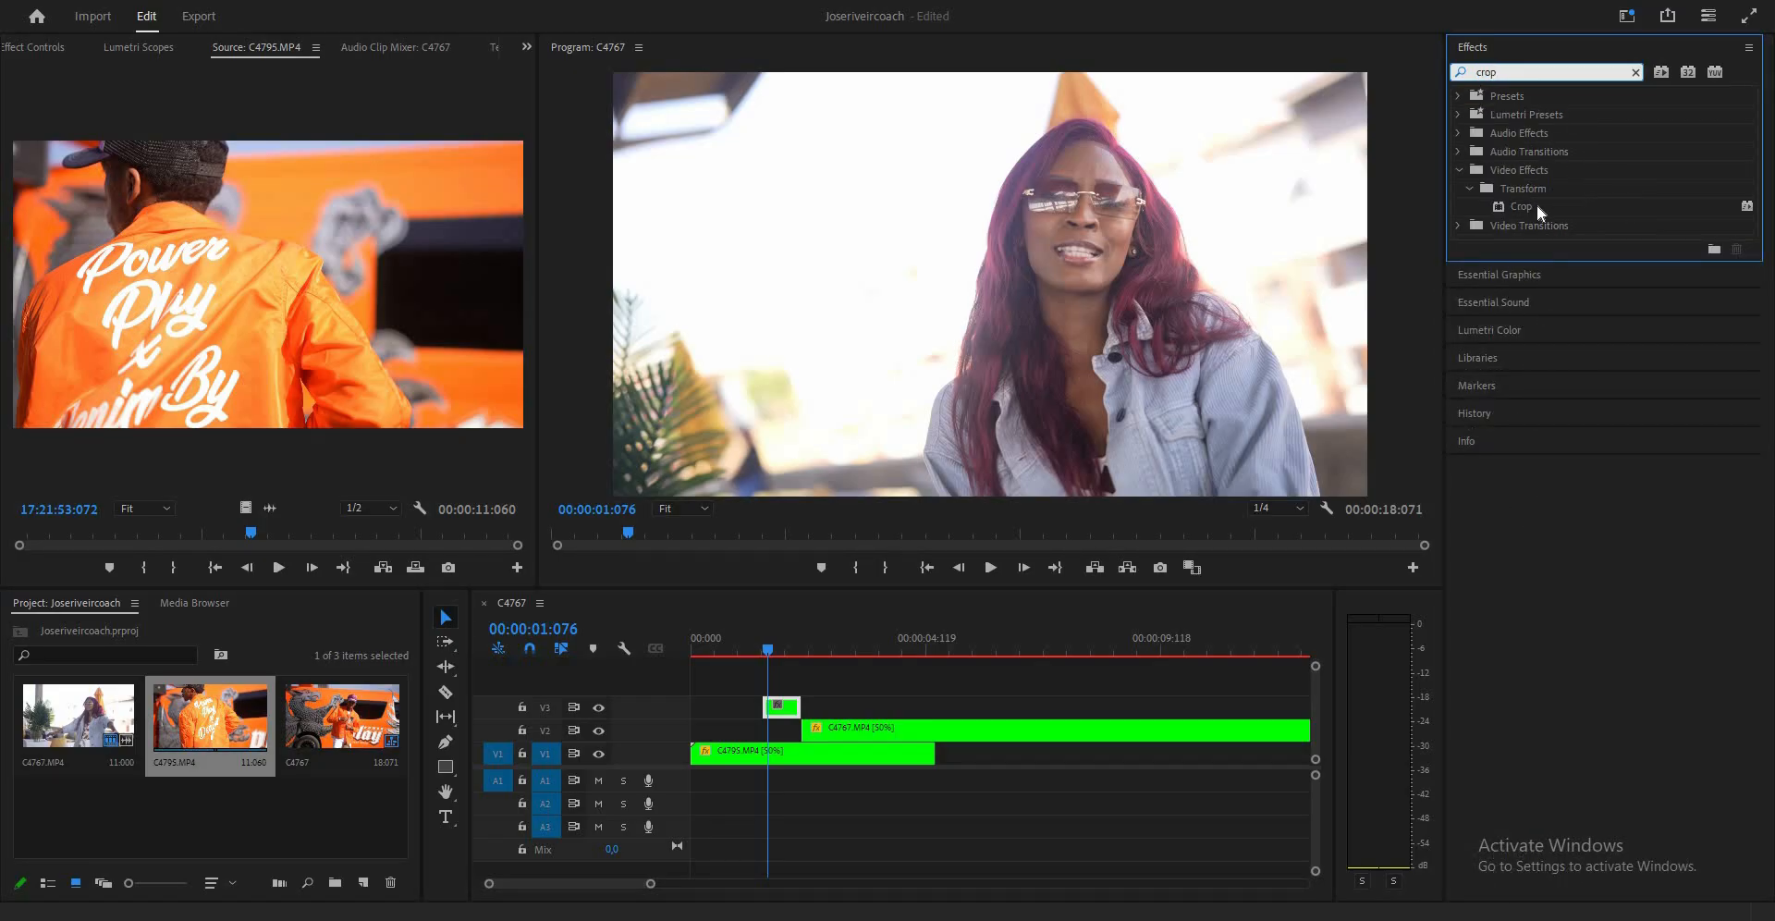
left_click_drag(1540, 211, 780, 714)
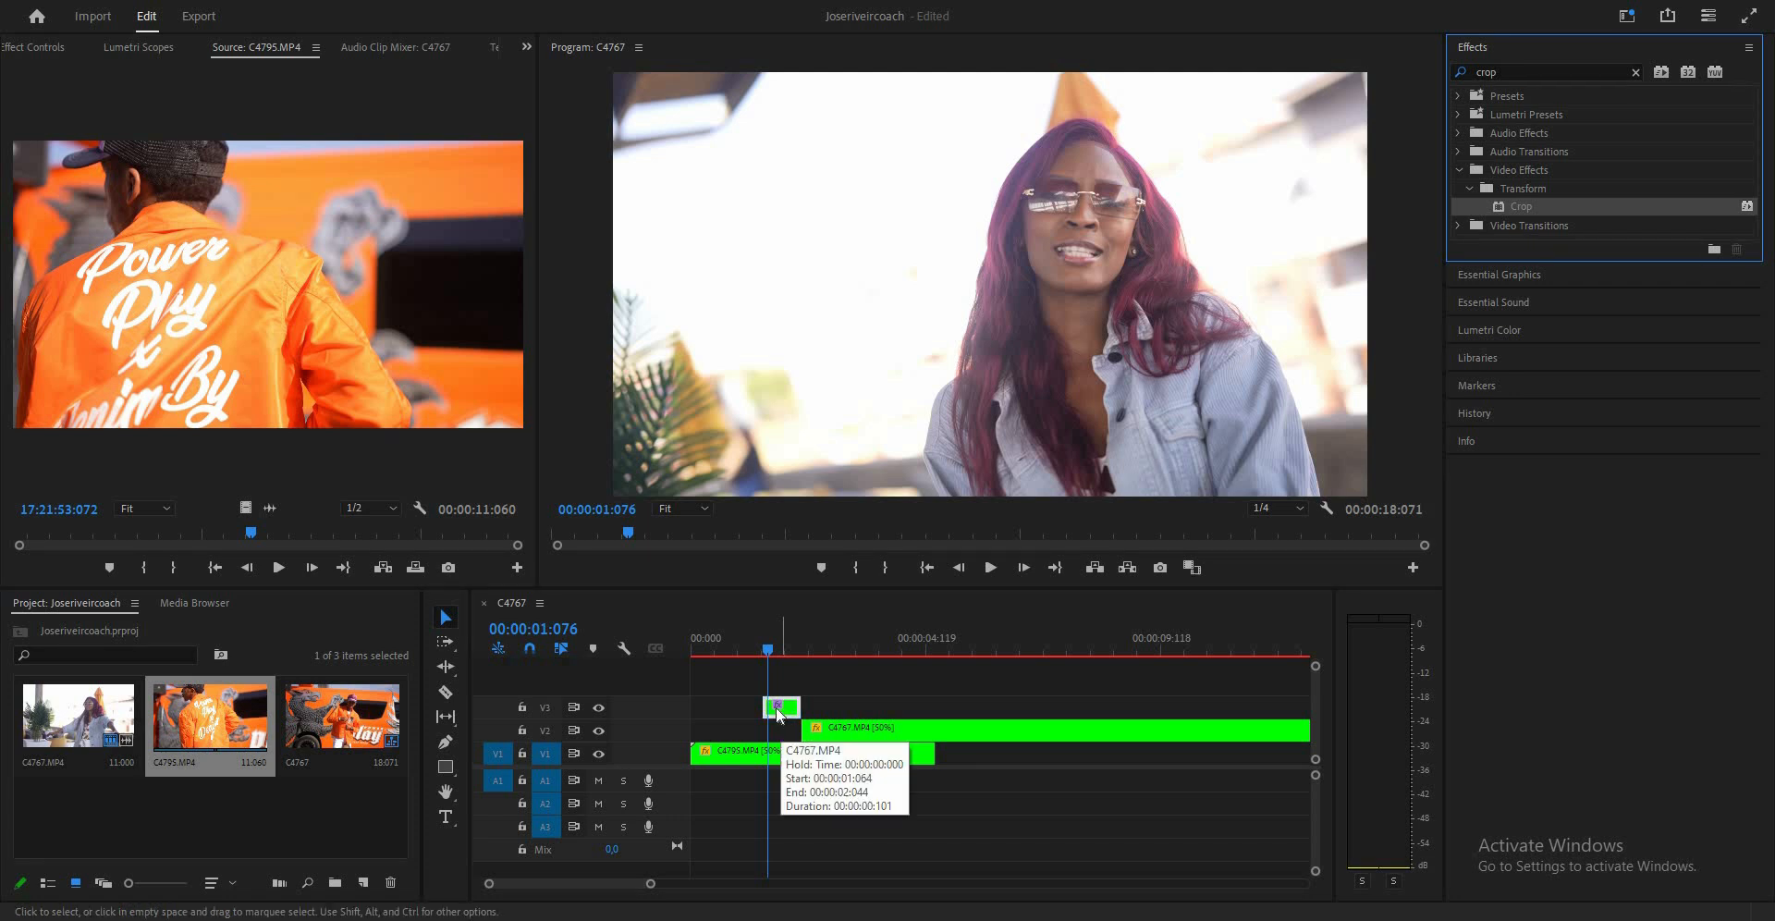
Draw a free-form bezier mask for the Crop effect around the woman's jacket and hair, closing it along the frame's lower edge.
double_click(781, 707)
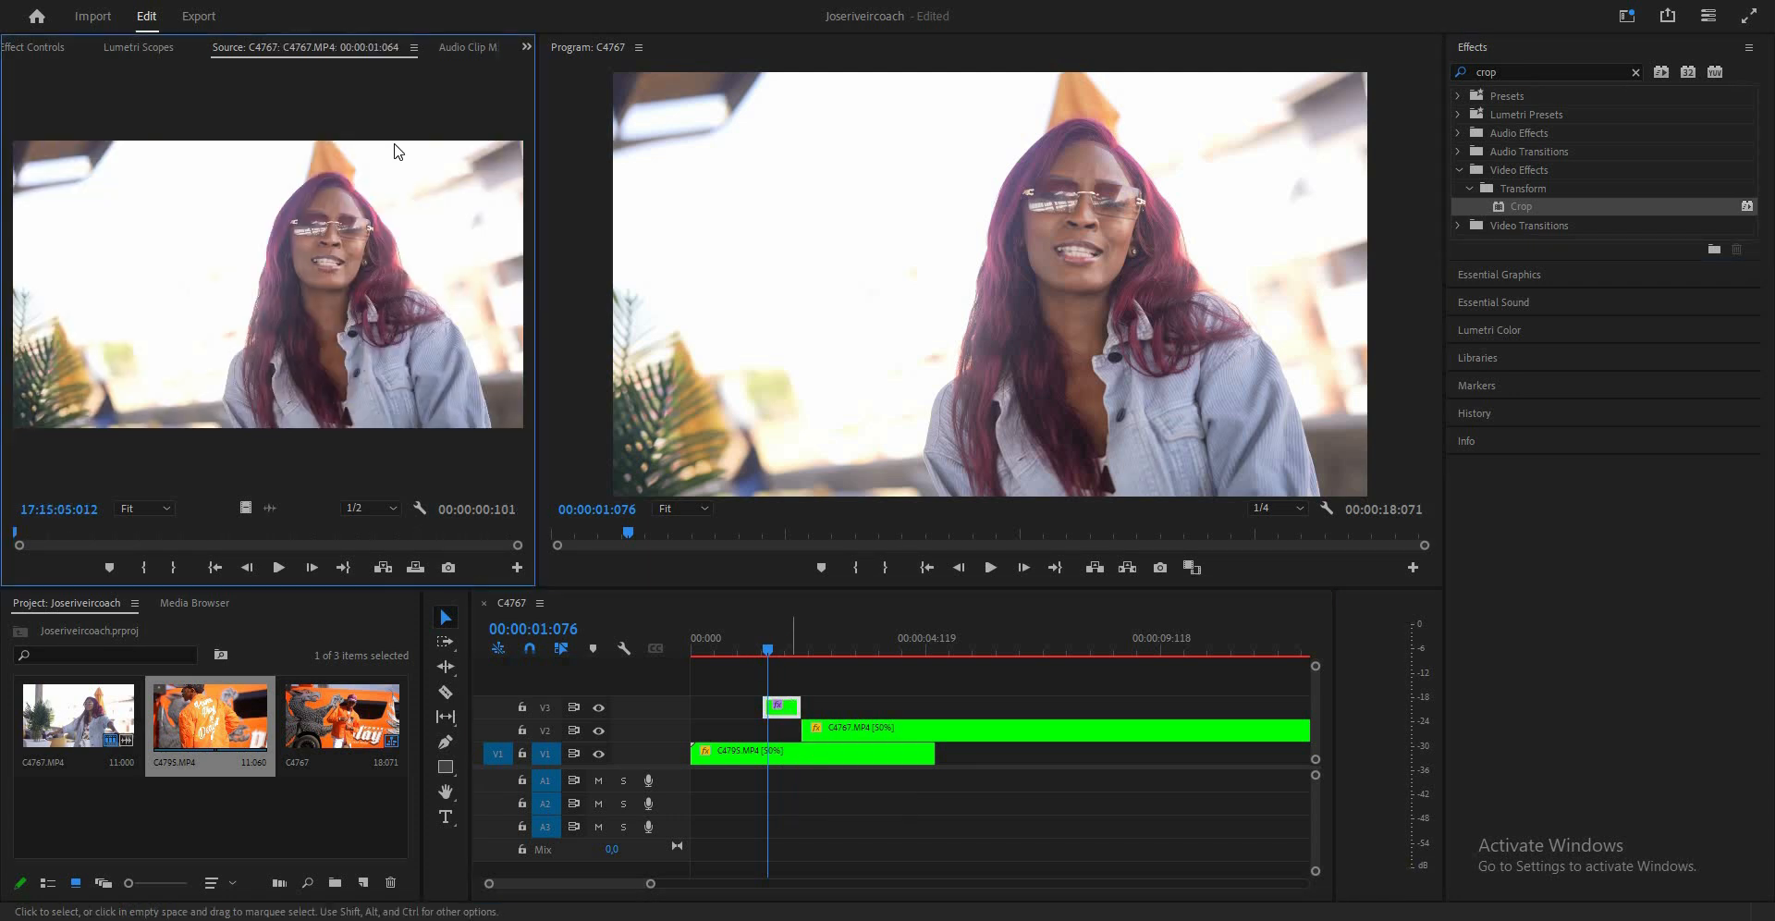
left_click(47, 46)
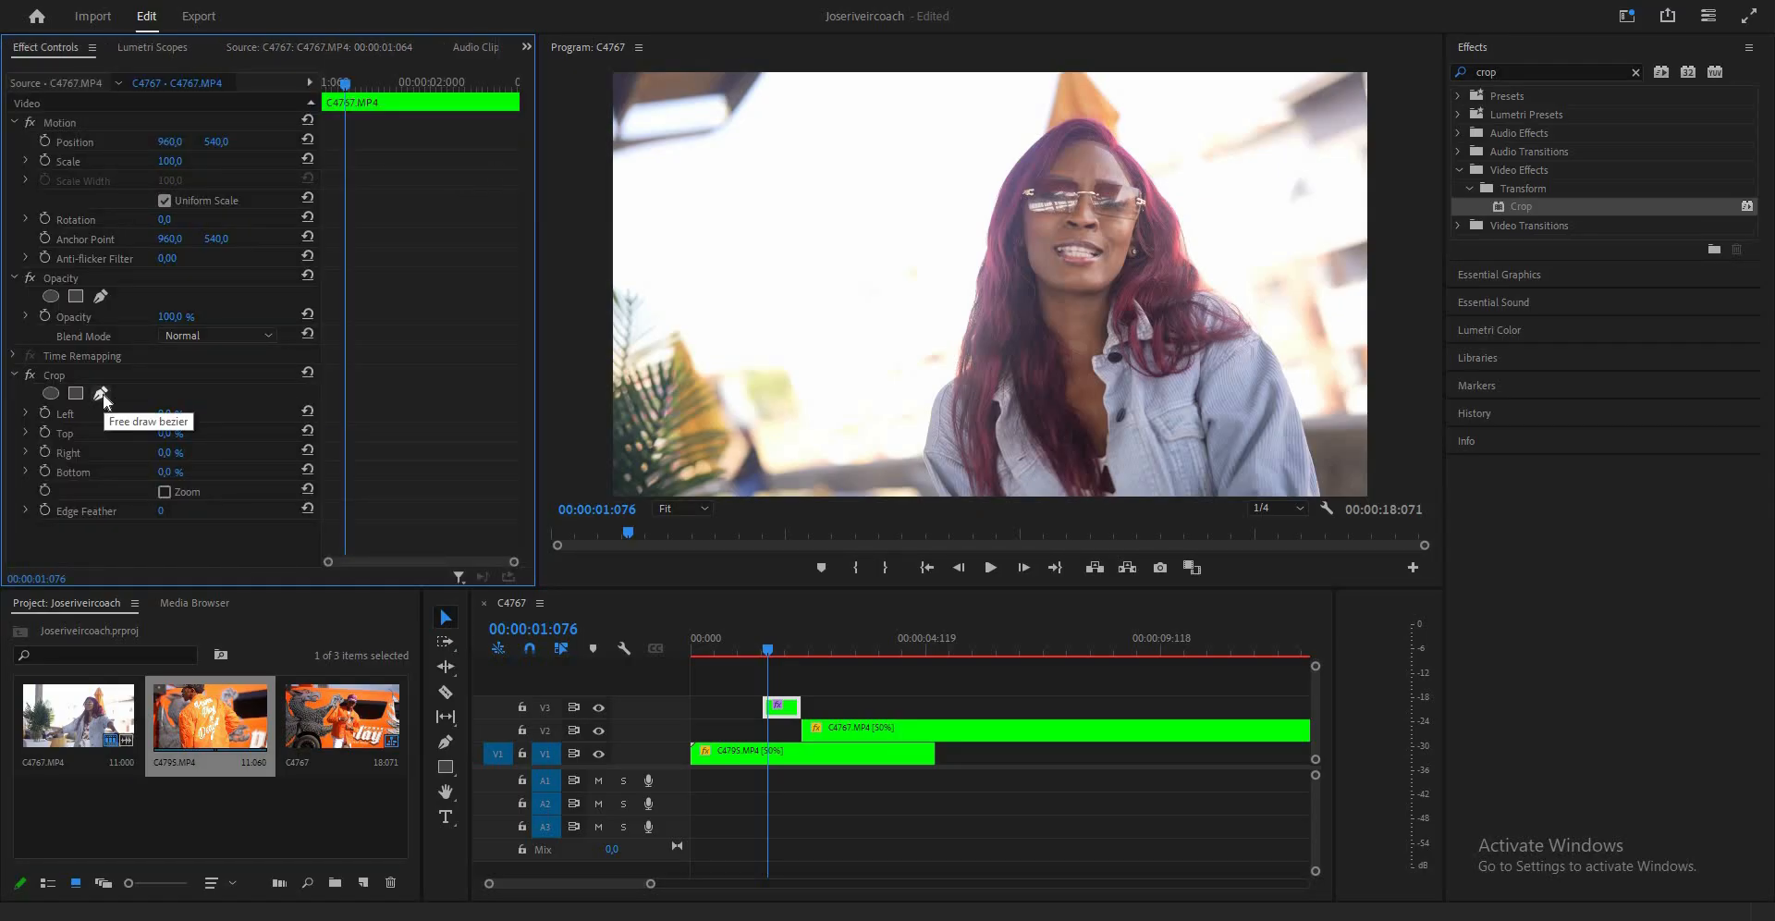
left_click(104, 394)
left_click(1022, 269)
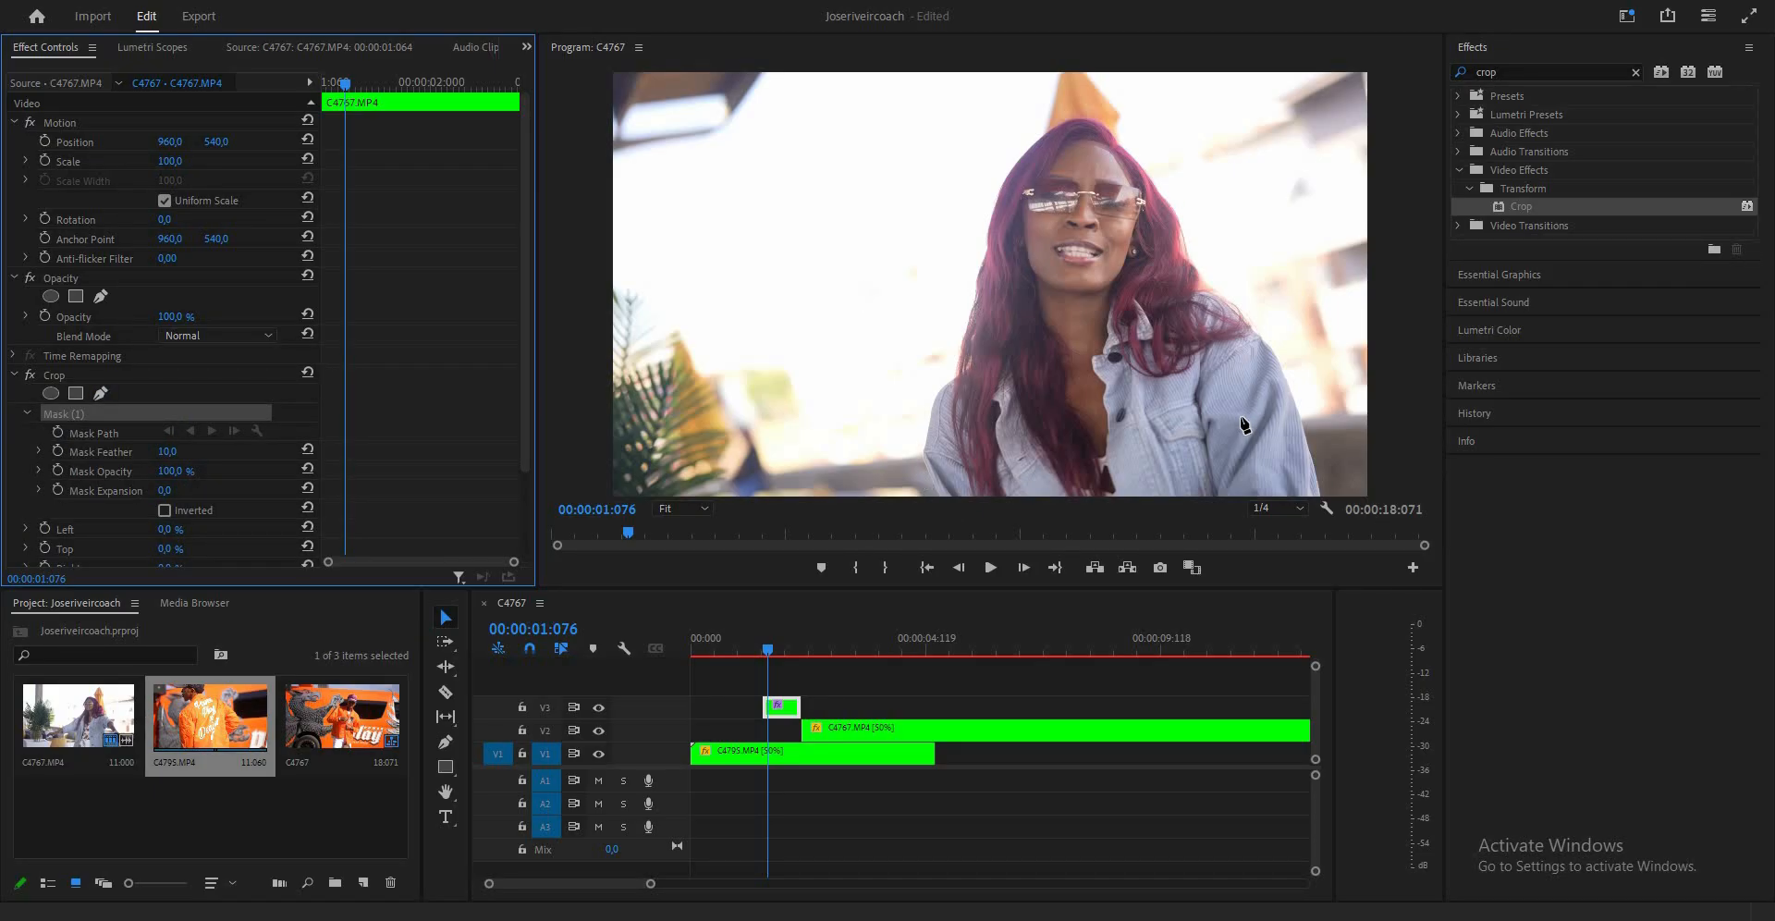
key("grave")
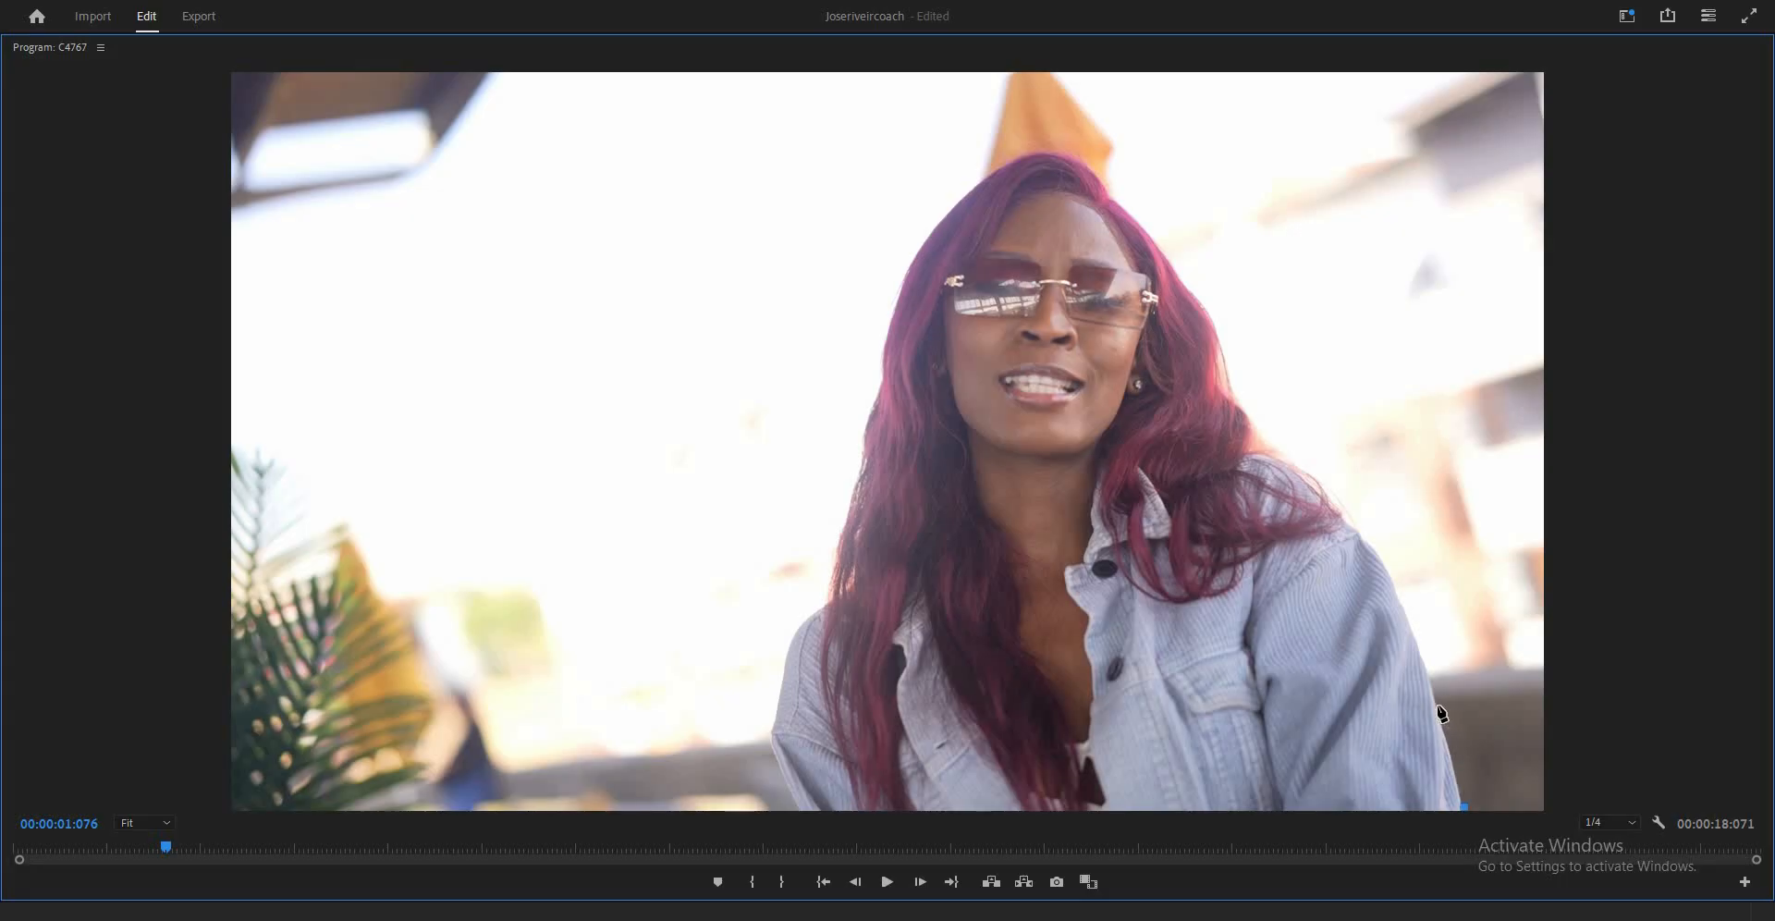
left_click(1424, 654)
left_click(1401, 597)
left_click(1380, 551)
left_click(1358, 528)
left_click(1340, 509)
left_click(1313, 473)
left_click(1291, 460)
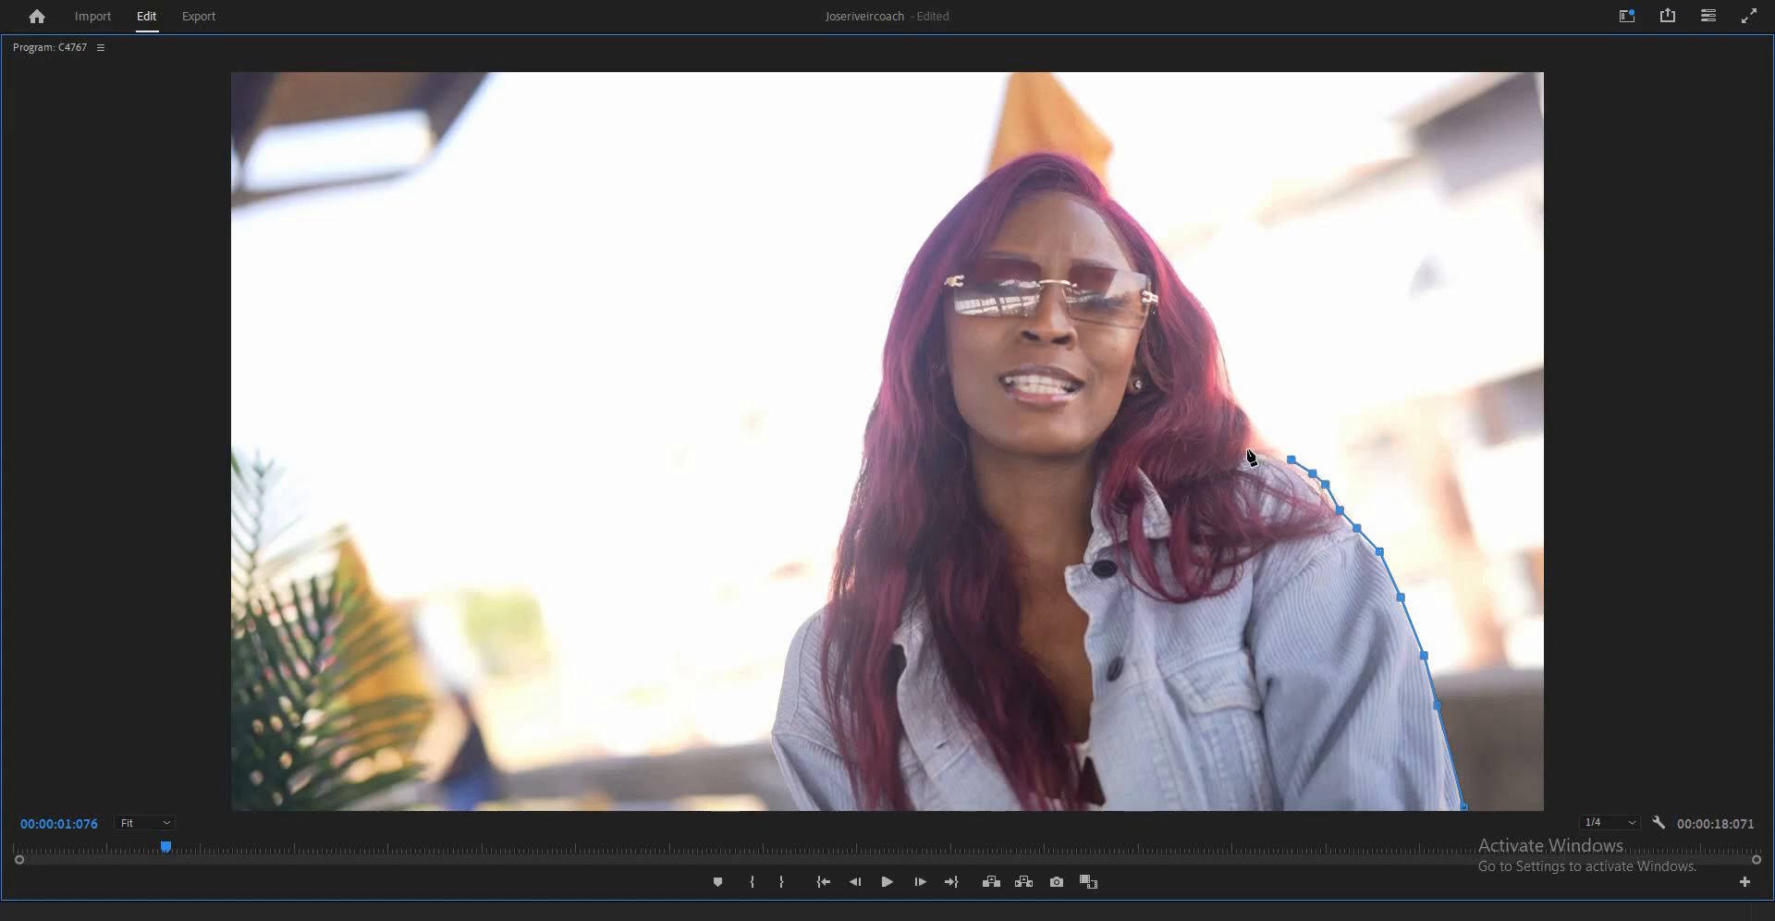
left_click(1246, 451)
left_click(1254, 435)
left_click(1233, 396)
left_click(1219, 330)
left_click(1188, 287)
left_click(1156, 244)
left_click(1111, 197)
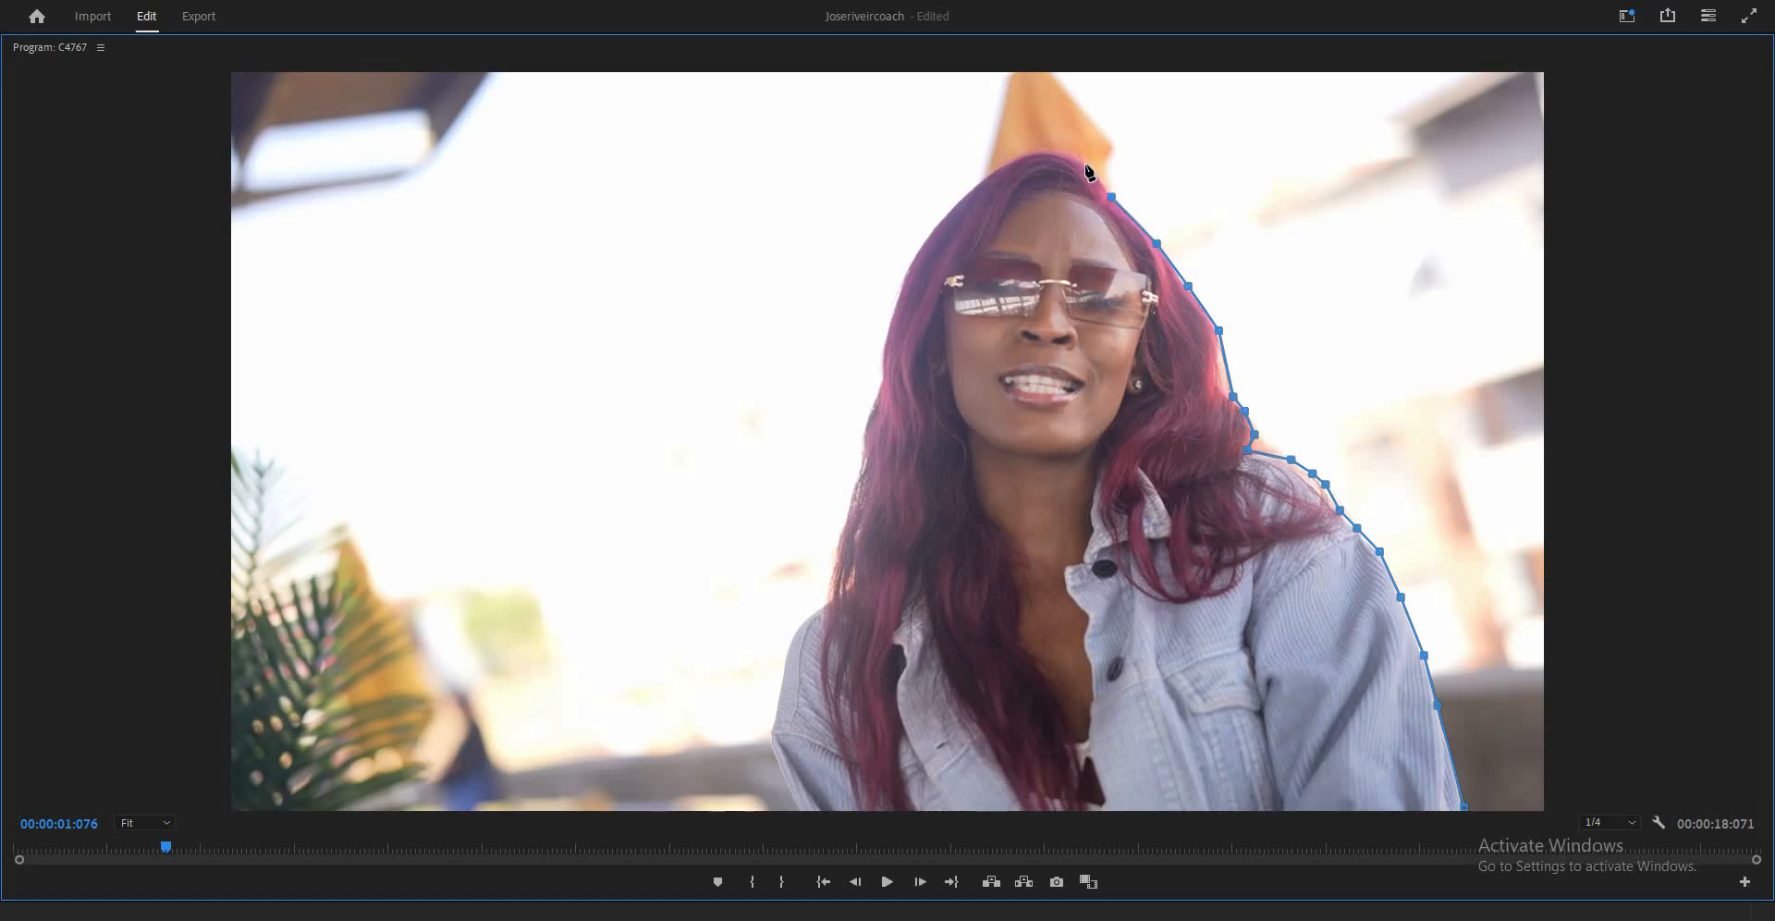
left_click(1057, 151)
left_click(1019, 157)
left_click(981, 174)
left_click(931, 231)
left_click(900, 284)
left_click(881, 348)
left_click(880, 375)
left_click(865, 420)
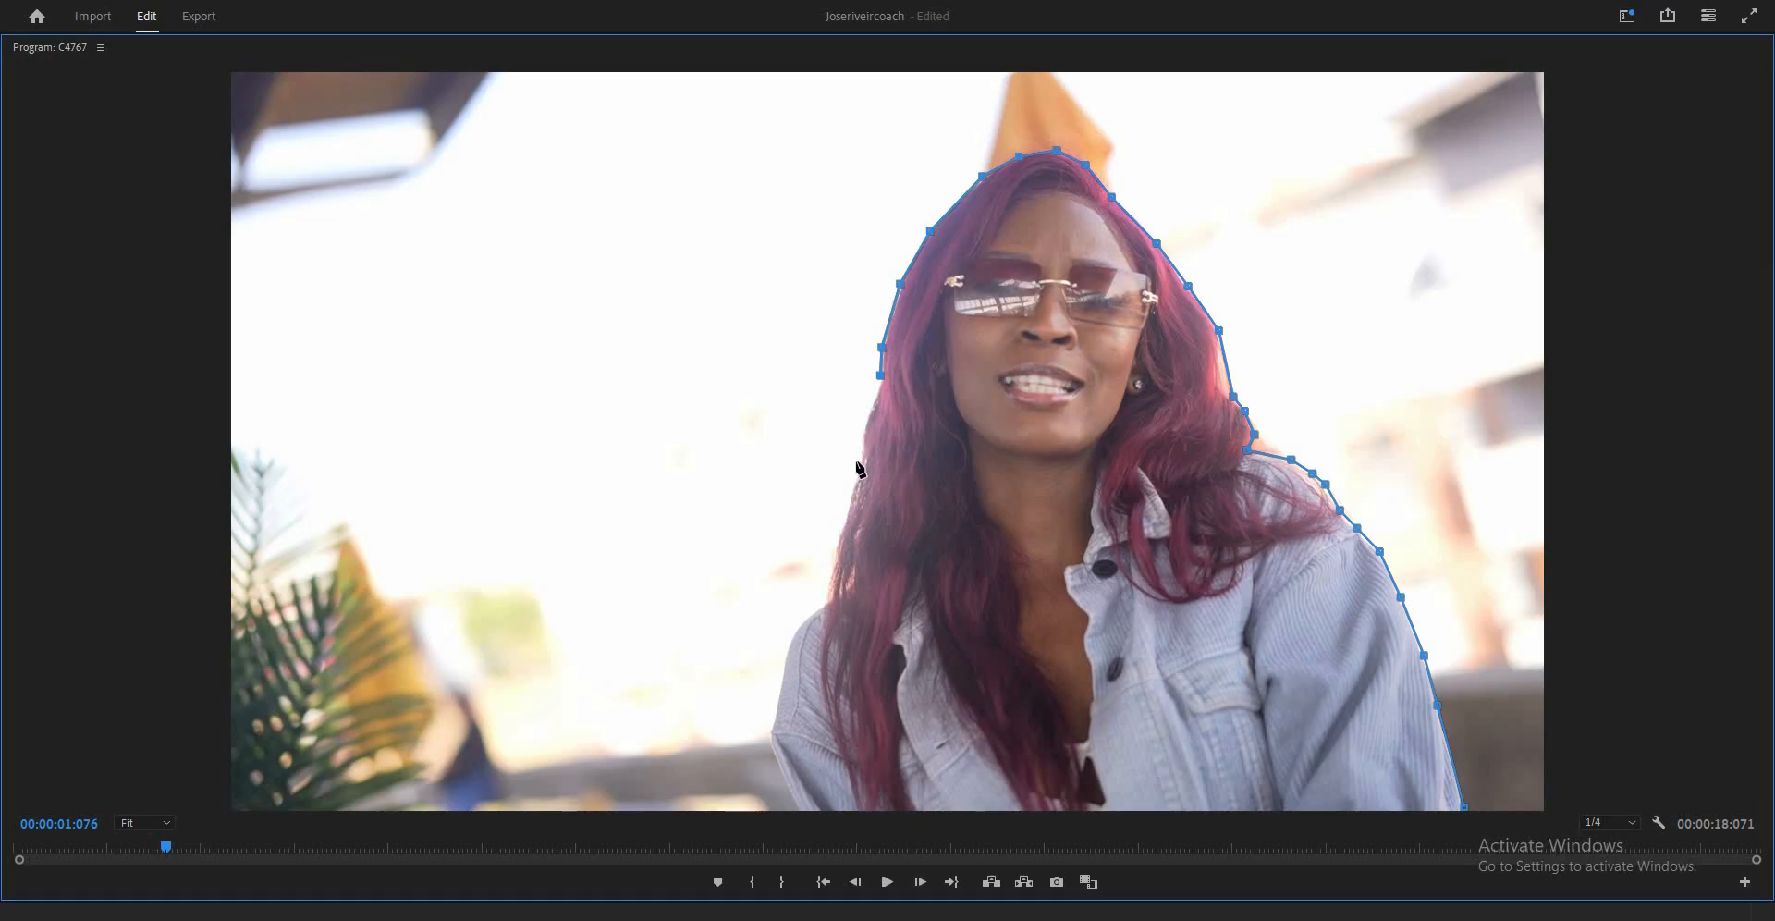
left_click(860, 452)
left_click(854, 485)
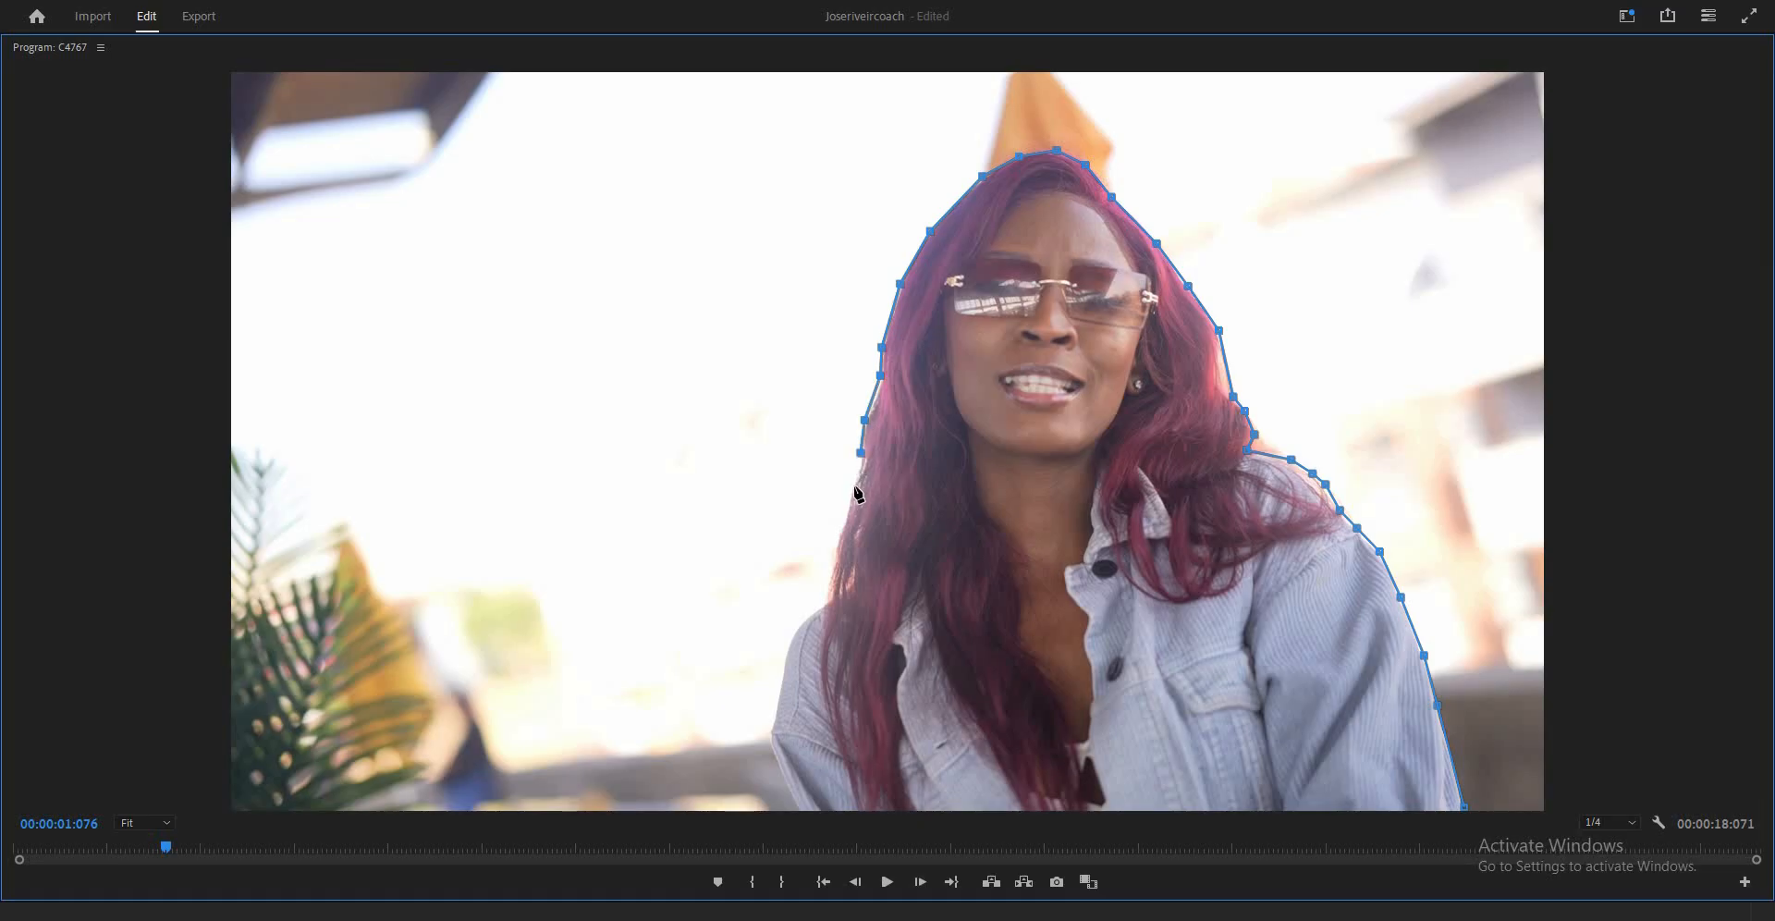
left_click(839, 537)
left_click(826, 599)
left_click(796, 625)
left_click(783, 664)
left_click(769, 736)
left_click(797, 806)
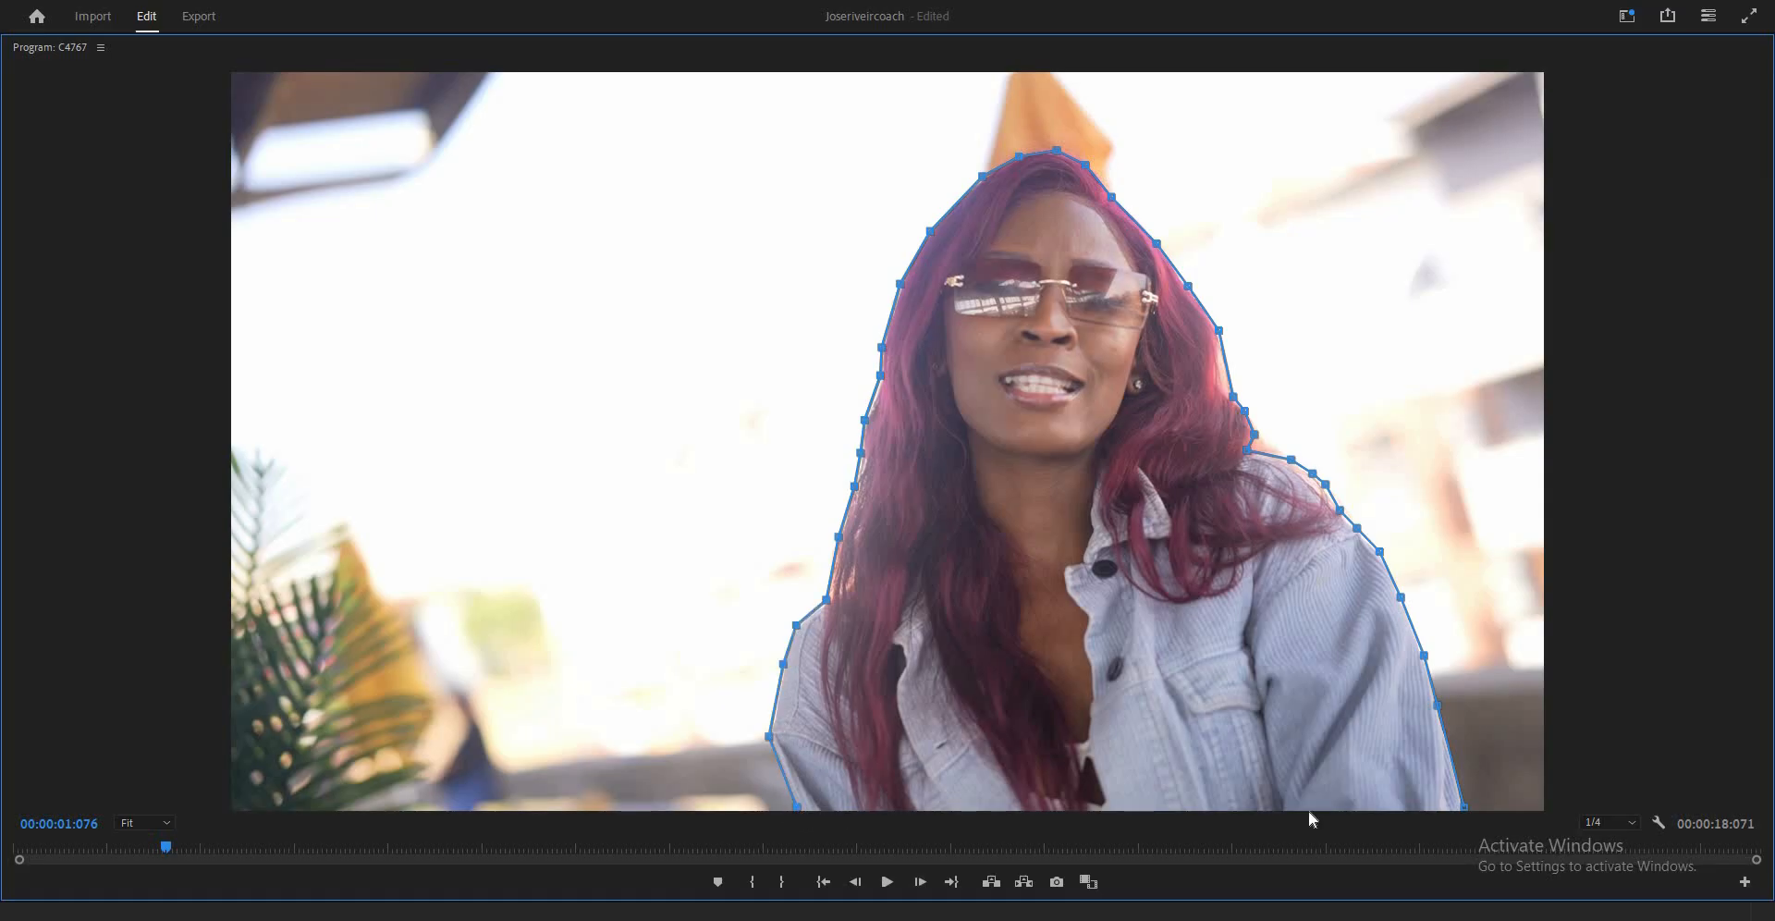
left_click(1465, 811)
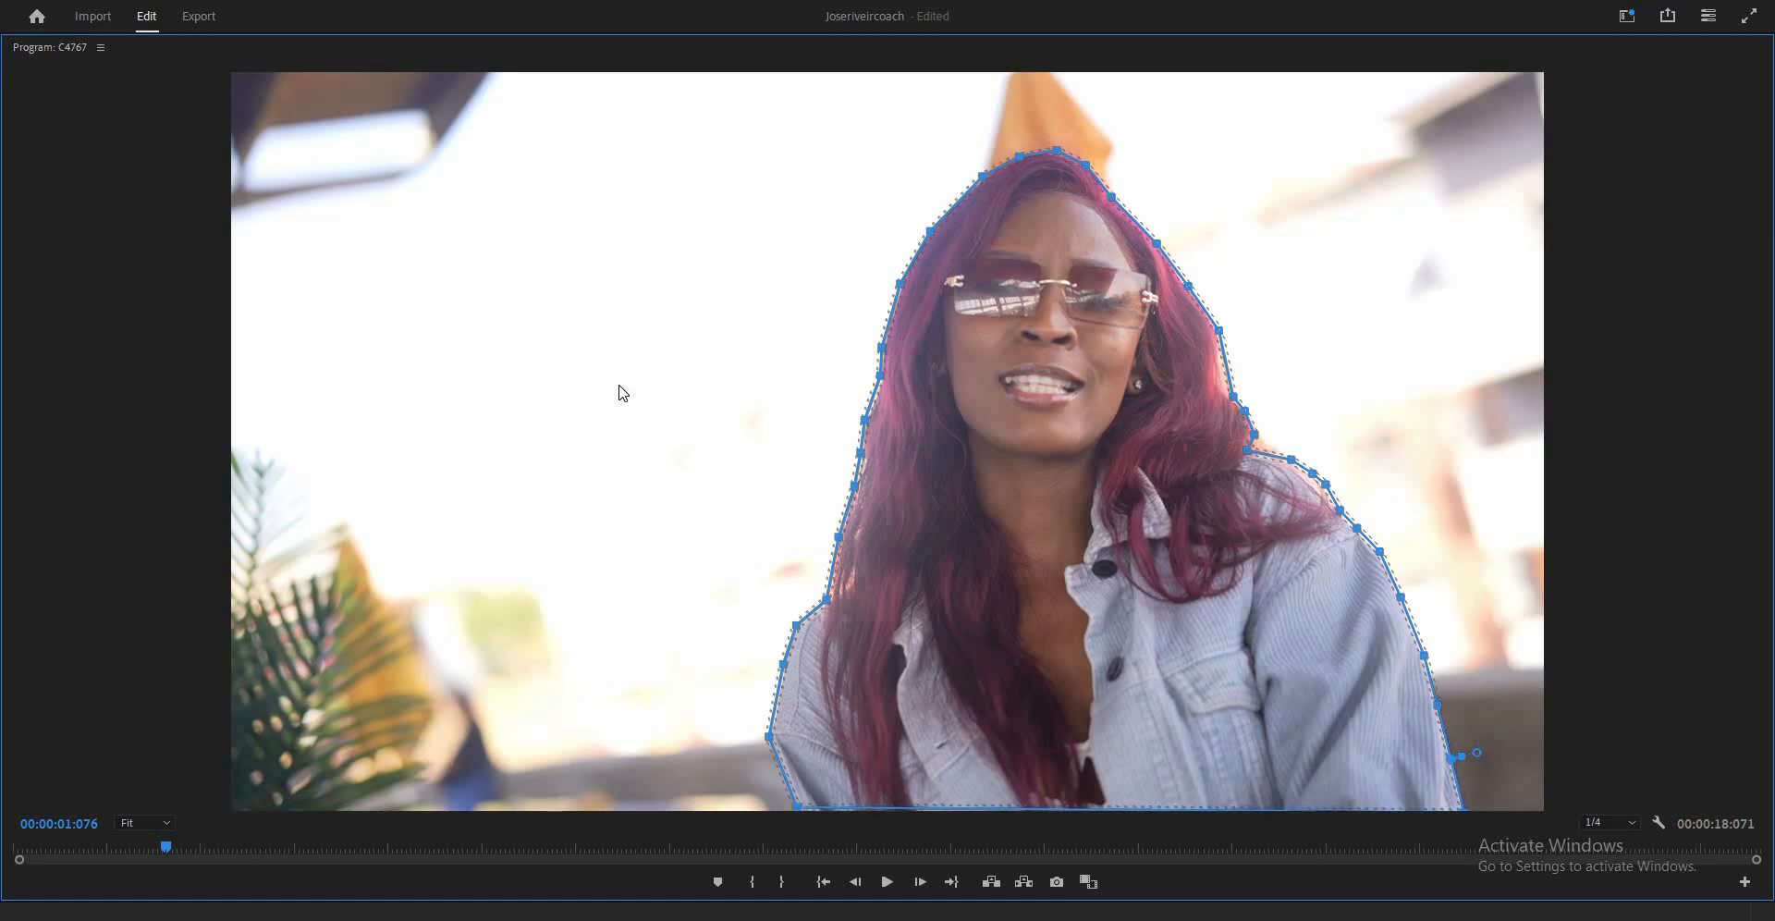
key("grave")
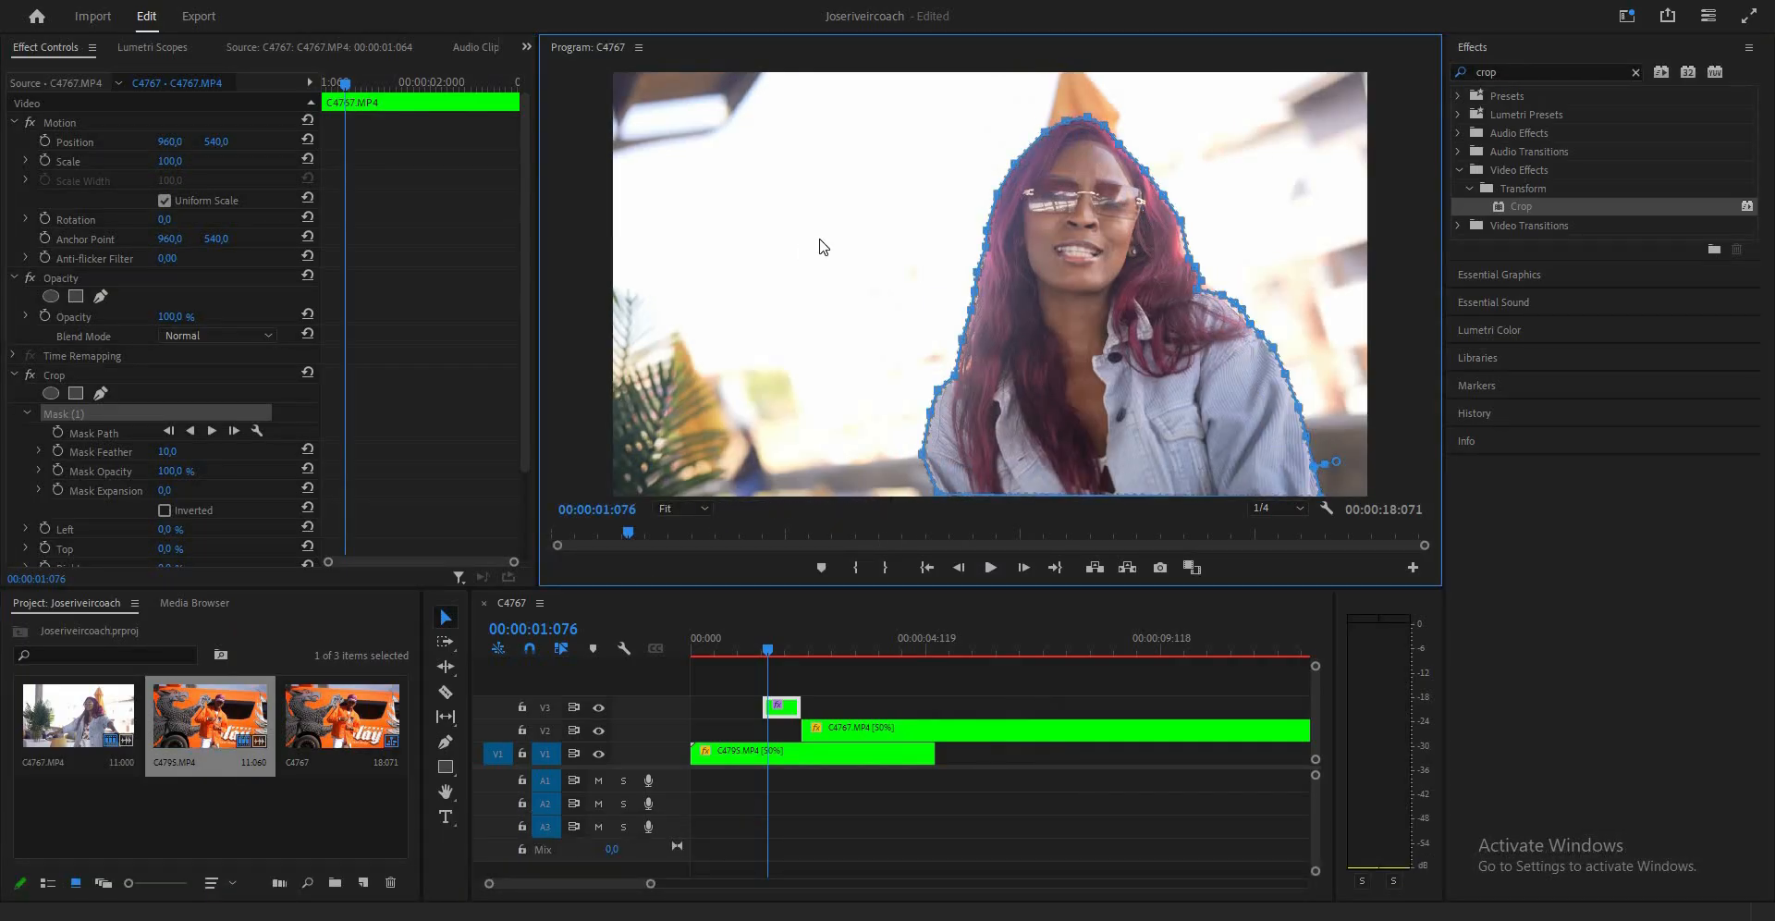
Invert the Crop mask and set the Left crop to 100% to remove the background around the woman.
left_click_drag(525, 402, 533, 542)
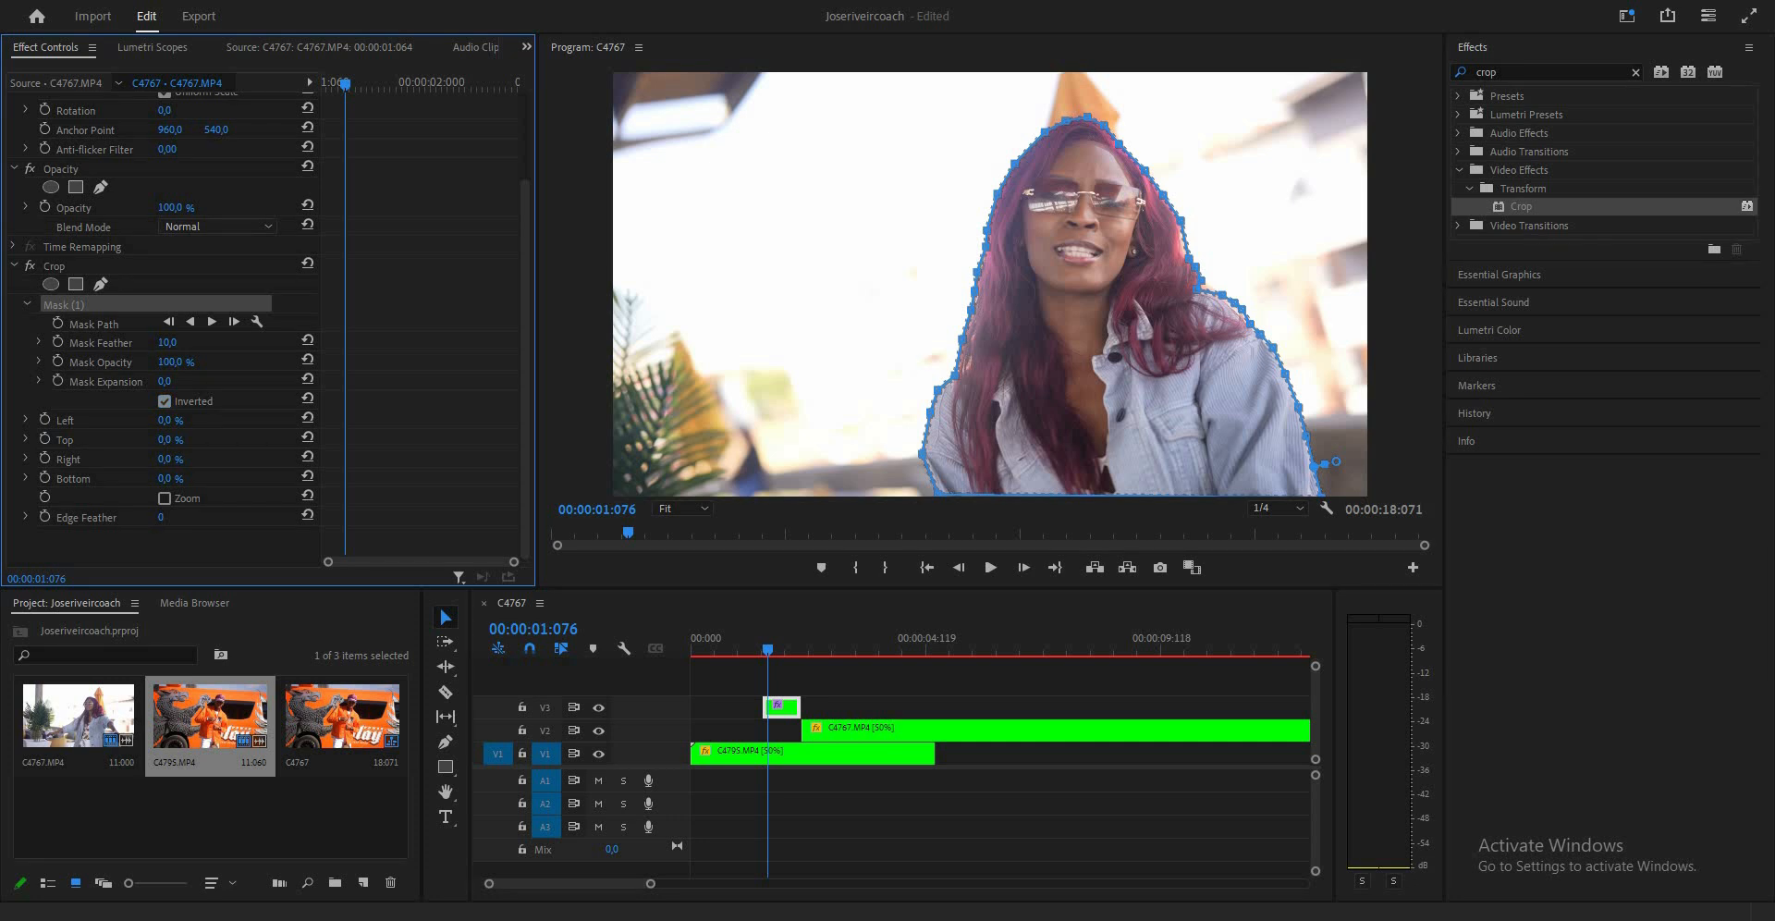
left_click_drag(173, 420, 579, 420)
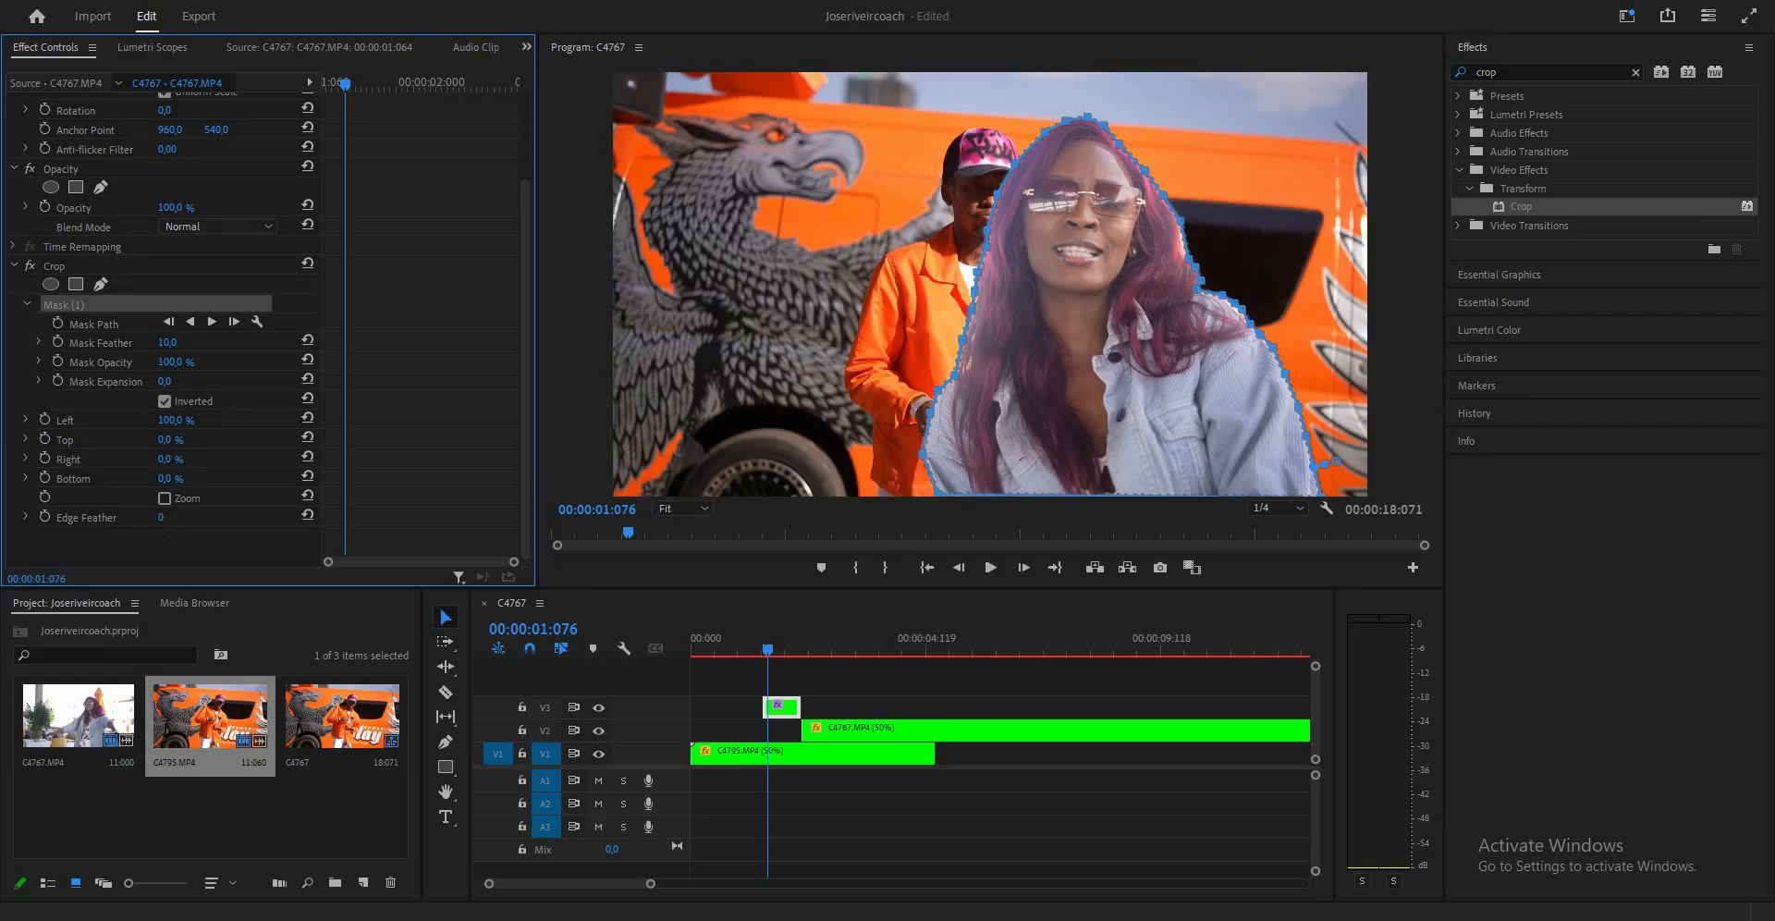
left_click_drag(184, 519, 179, 519)
Replay the transition from C4795.MP4 through the frozen cutout to the moving C4767.MP4 clip.
left_click(702, 638)
key("space")
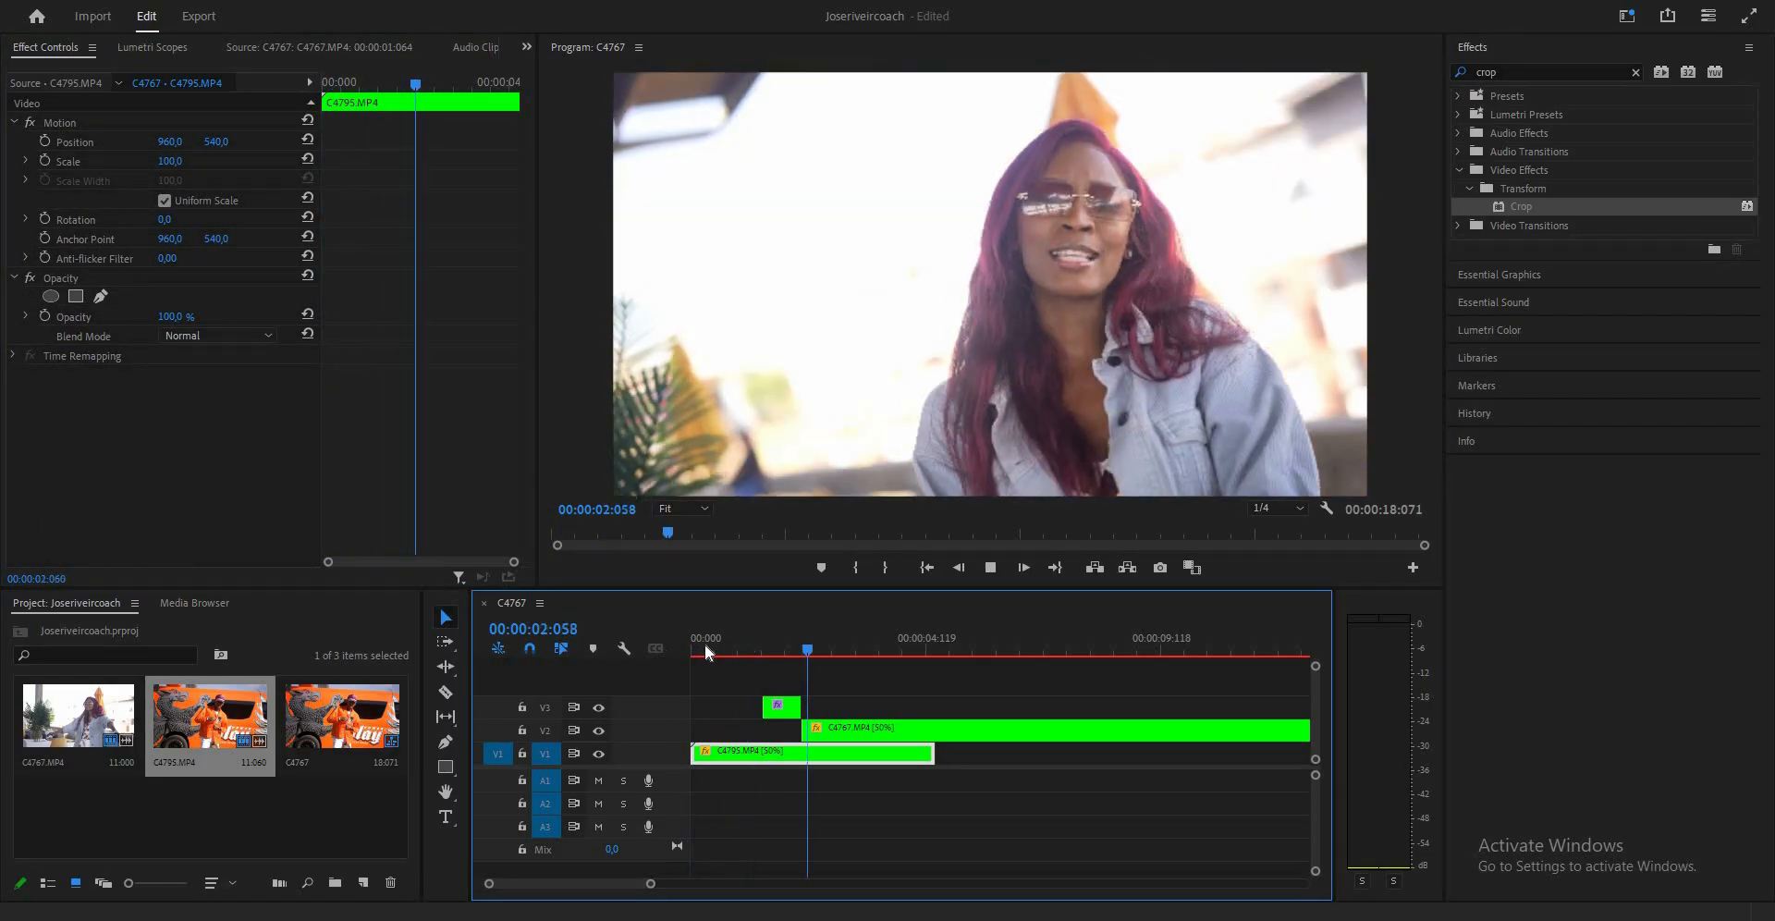
left_click(707, 644)
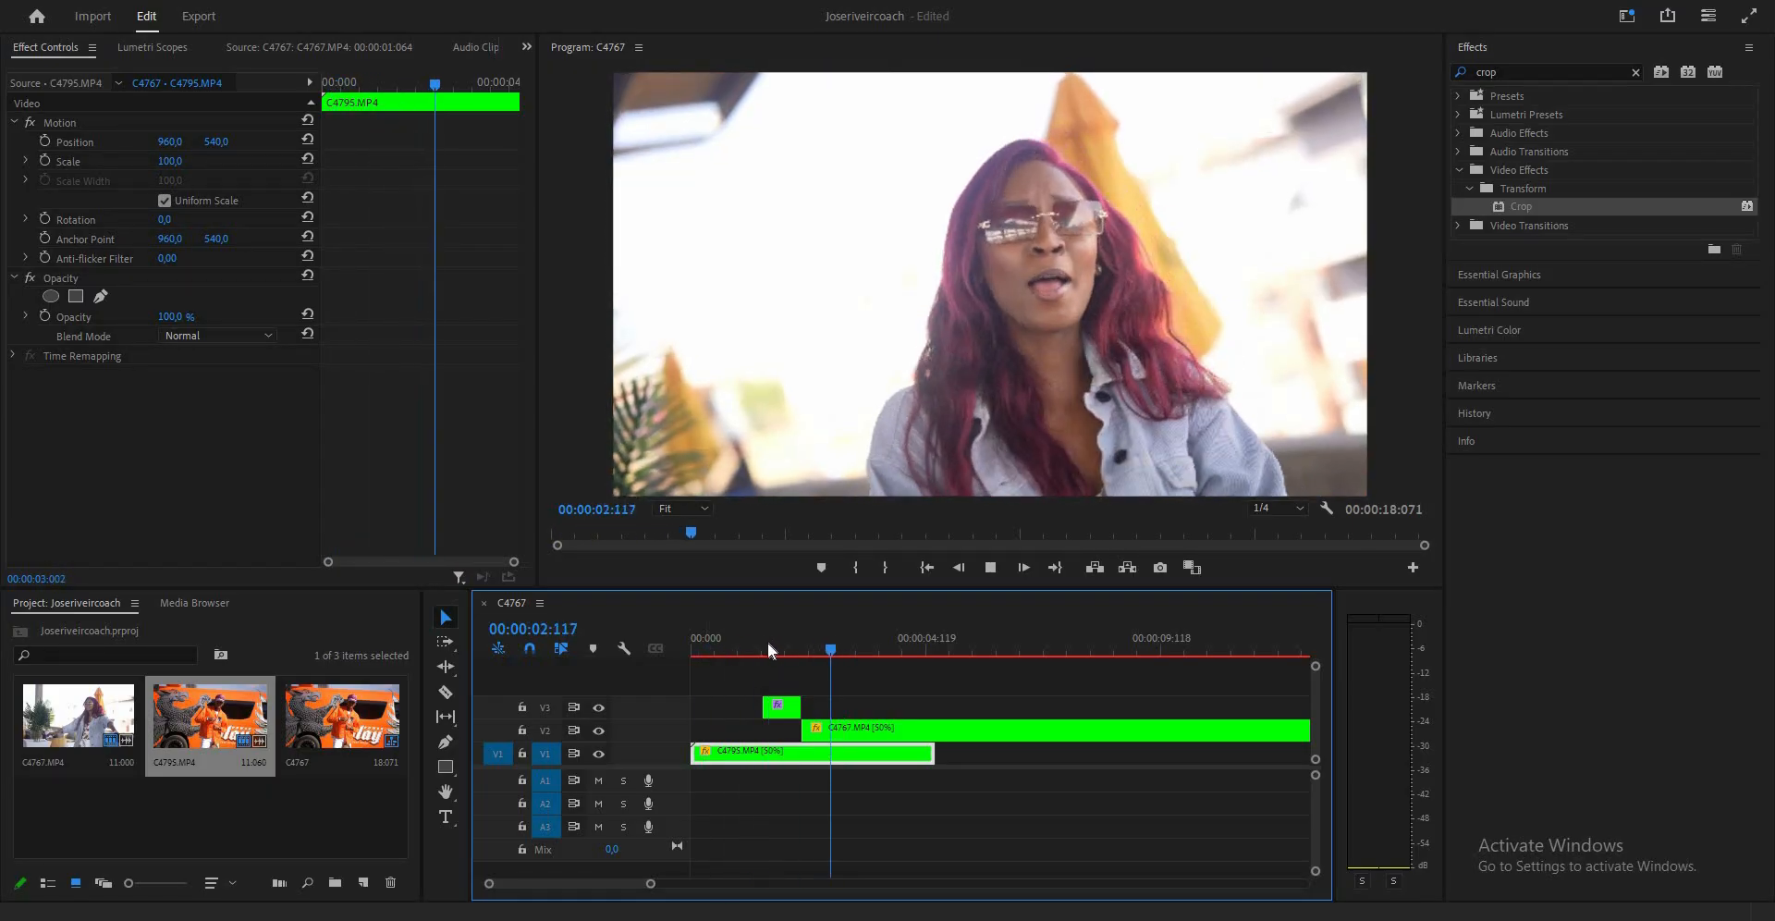
left_click(733, 641)
key("space")
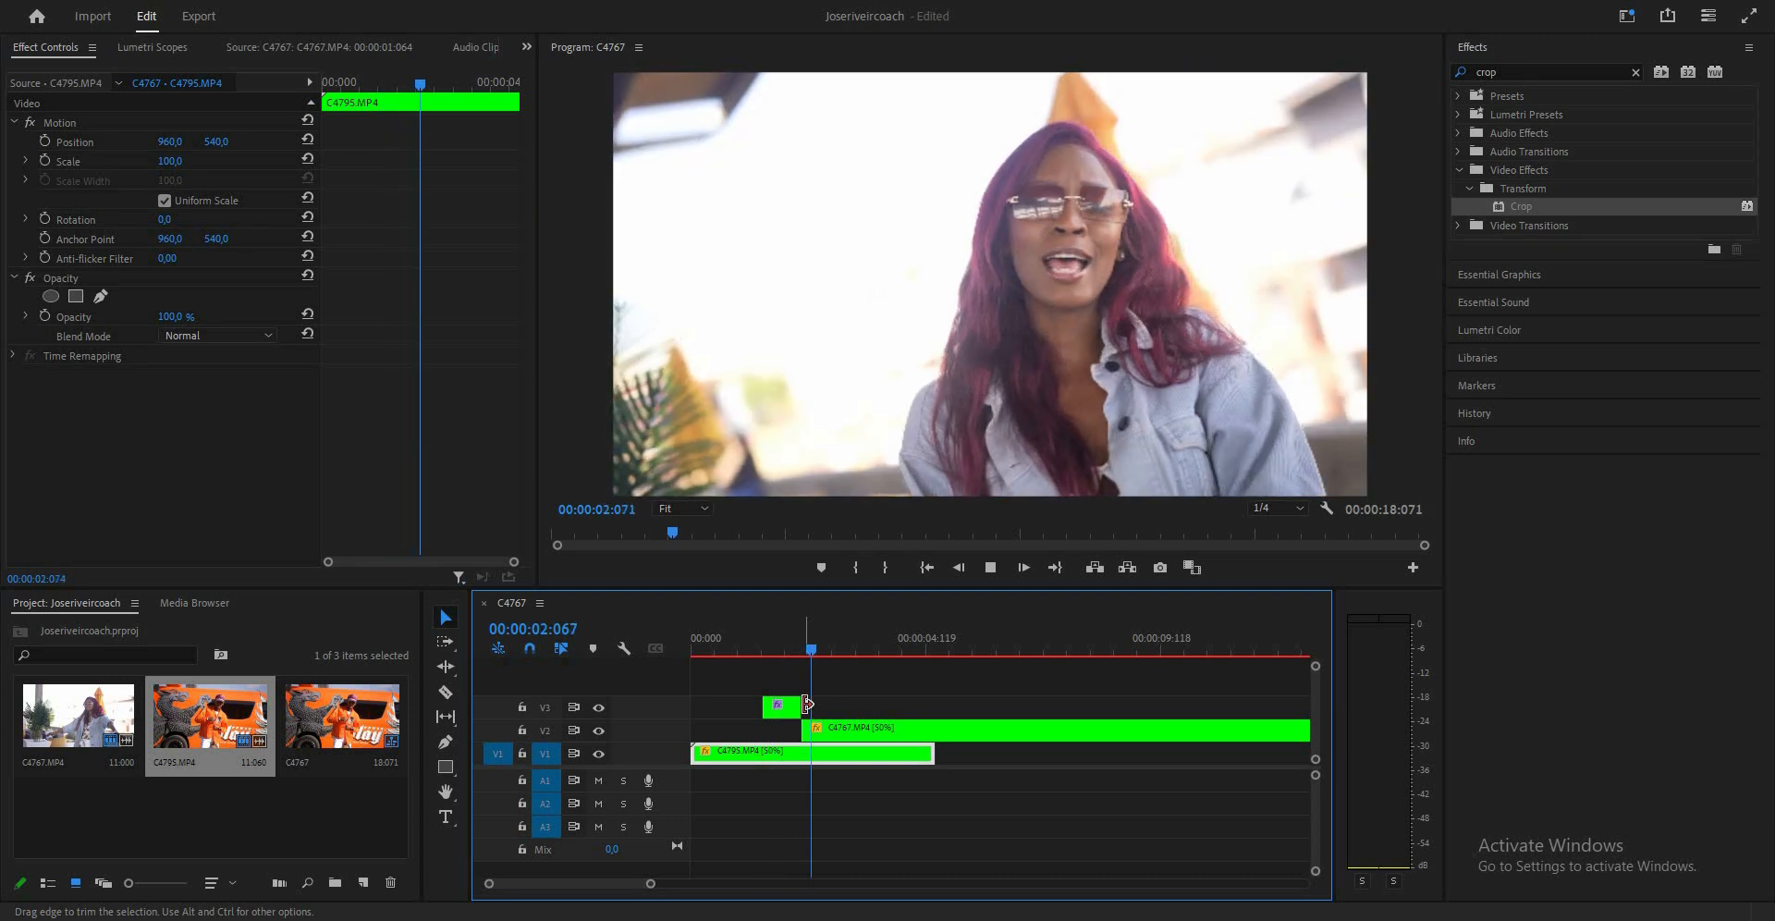
key("space")
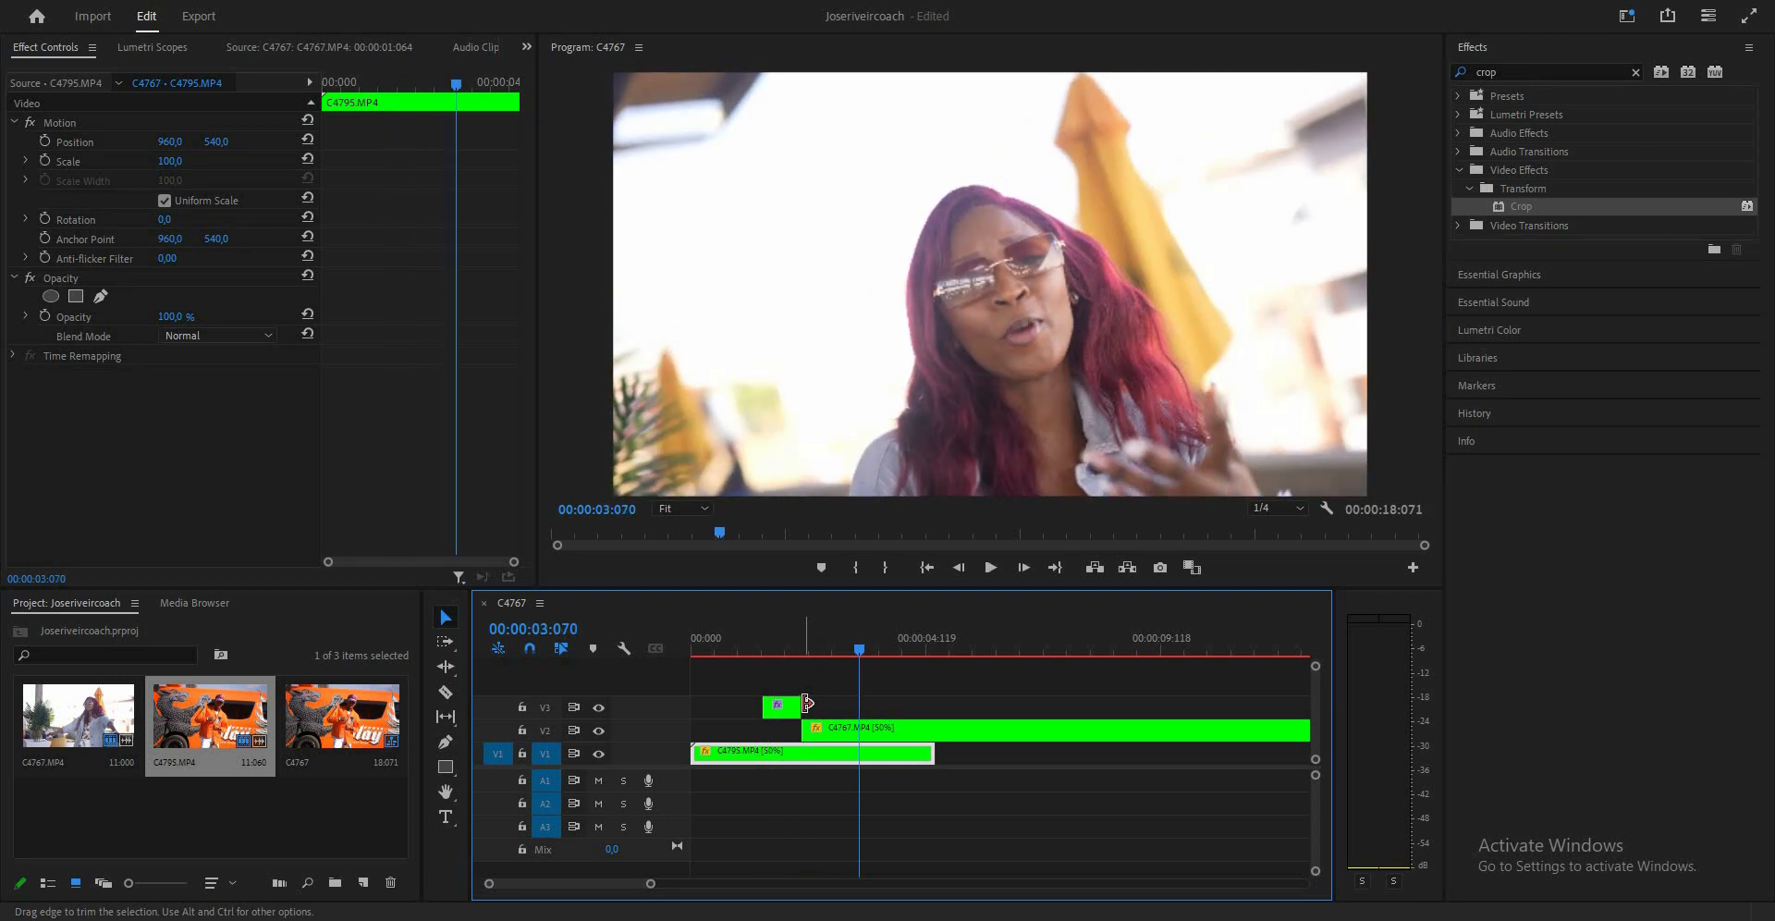
Shorten the frozen cutout on V3 to start at 00:00:01:090 and play the transition from the sequence start.
left_click_drag(807, 704, 787, 710)
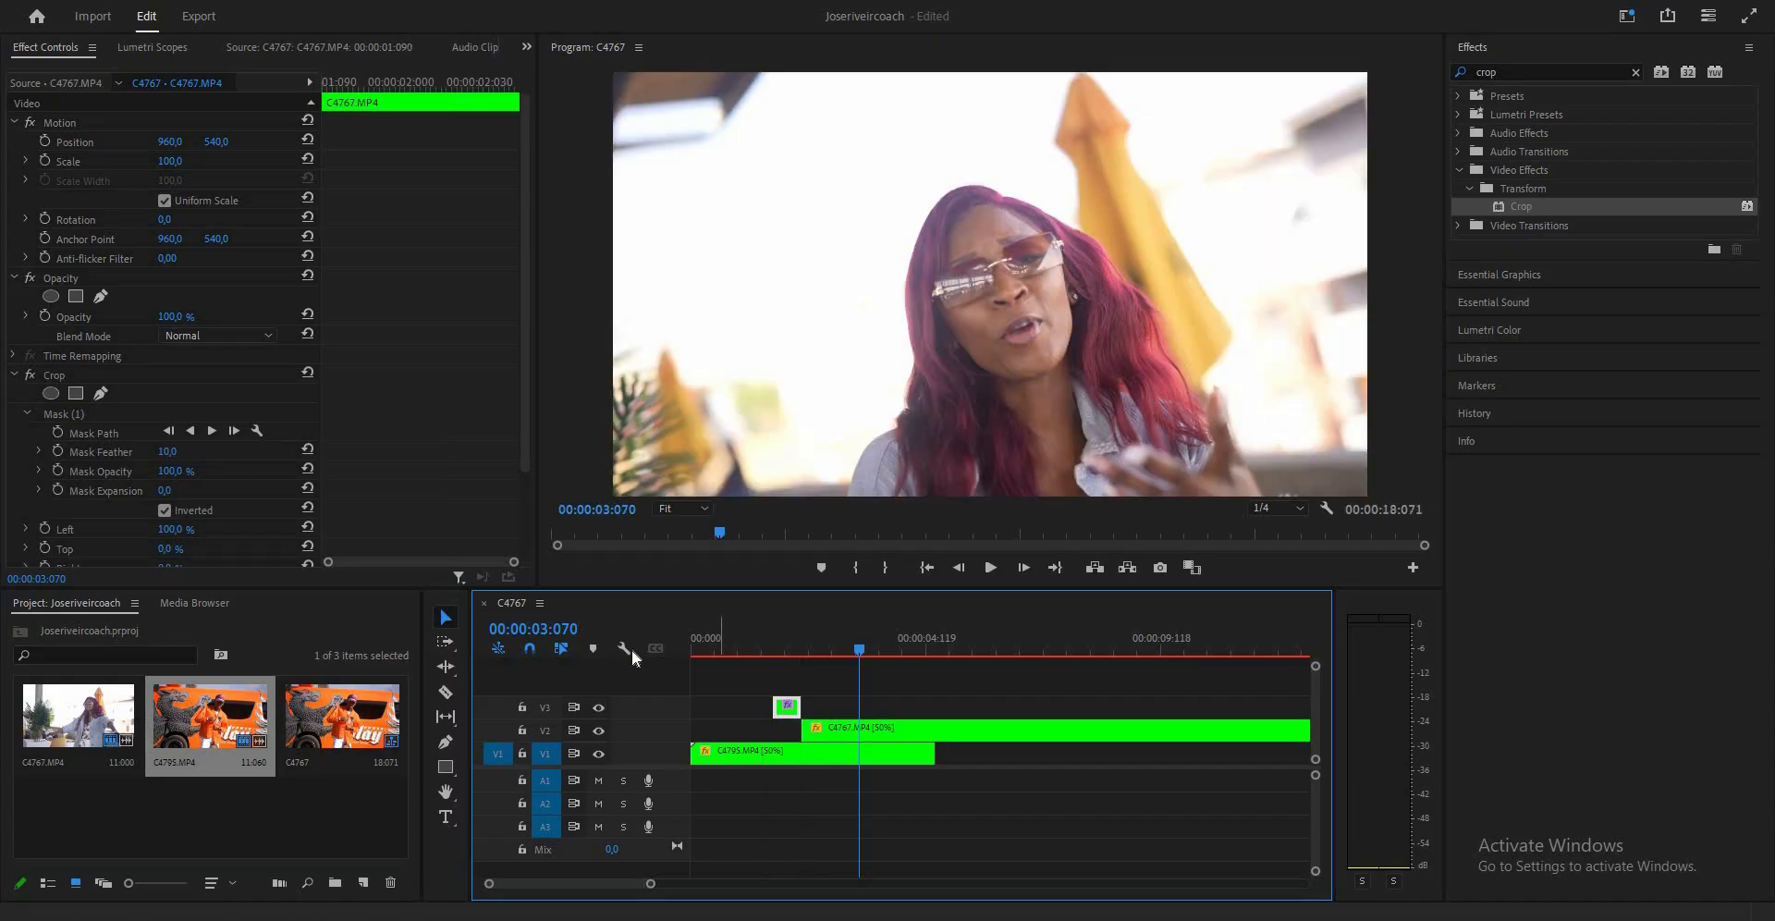
key("Home")
key("space")
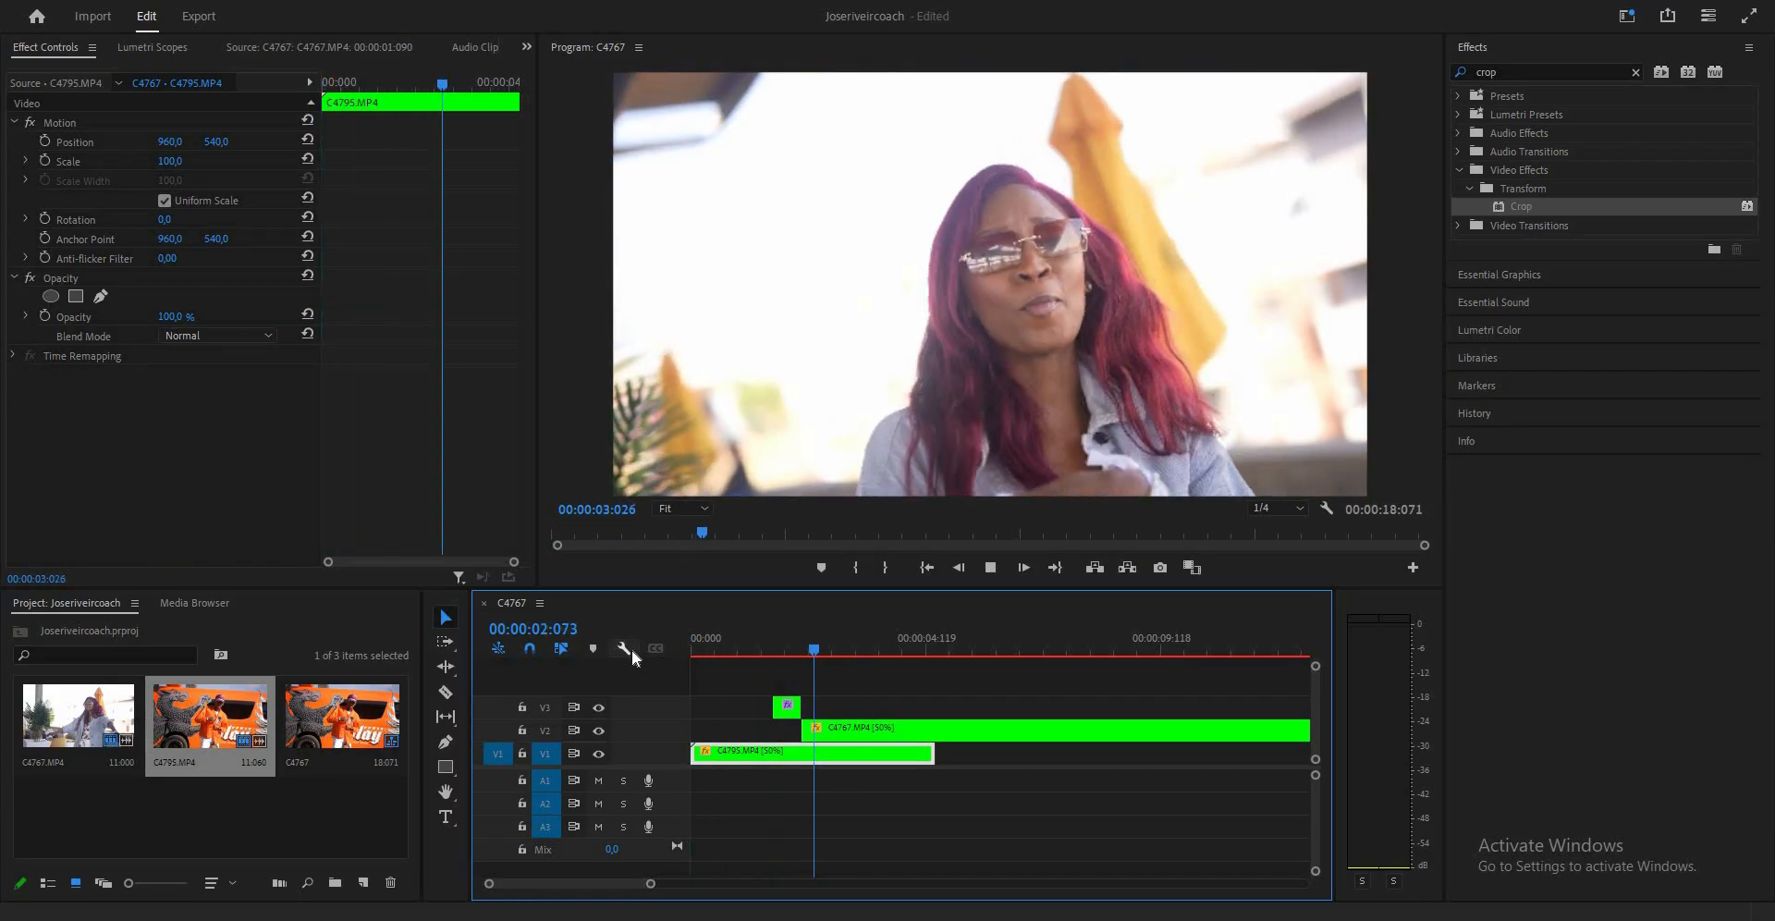
key("space")
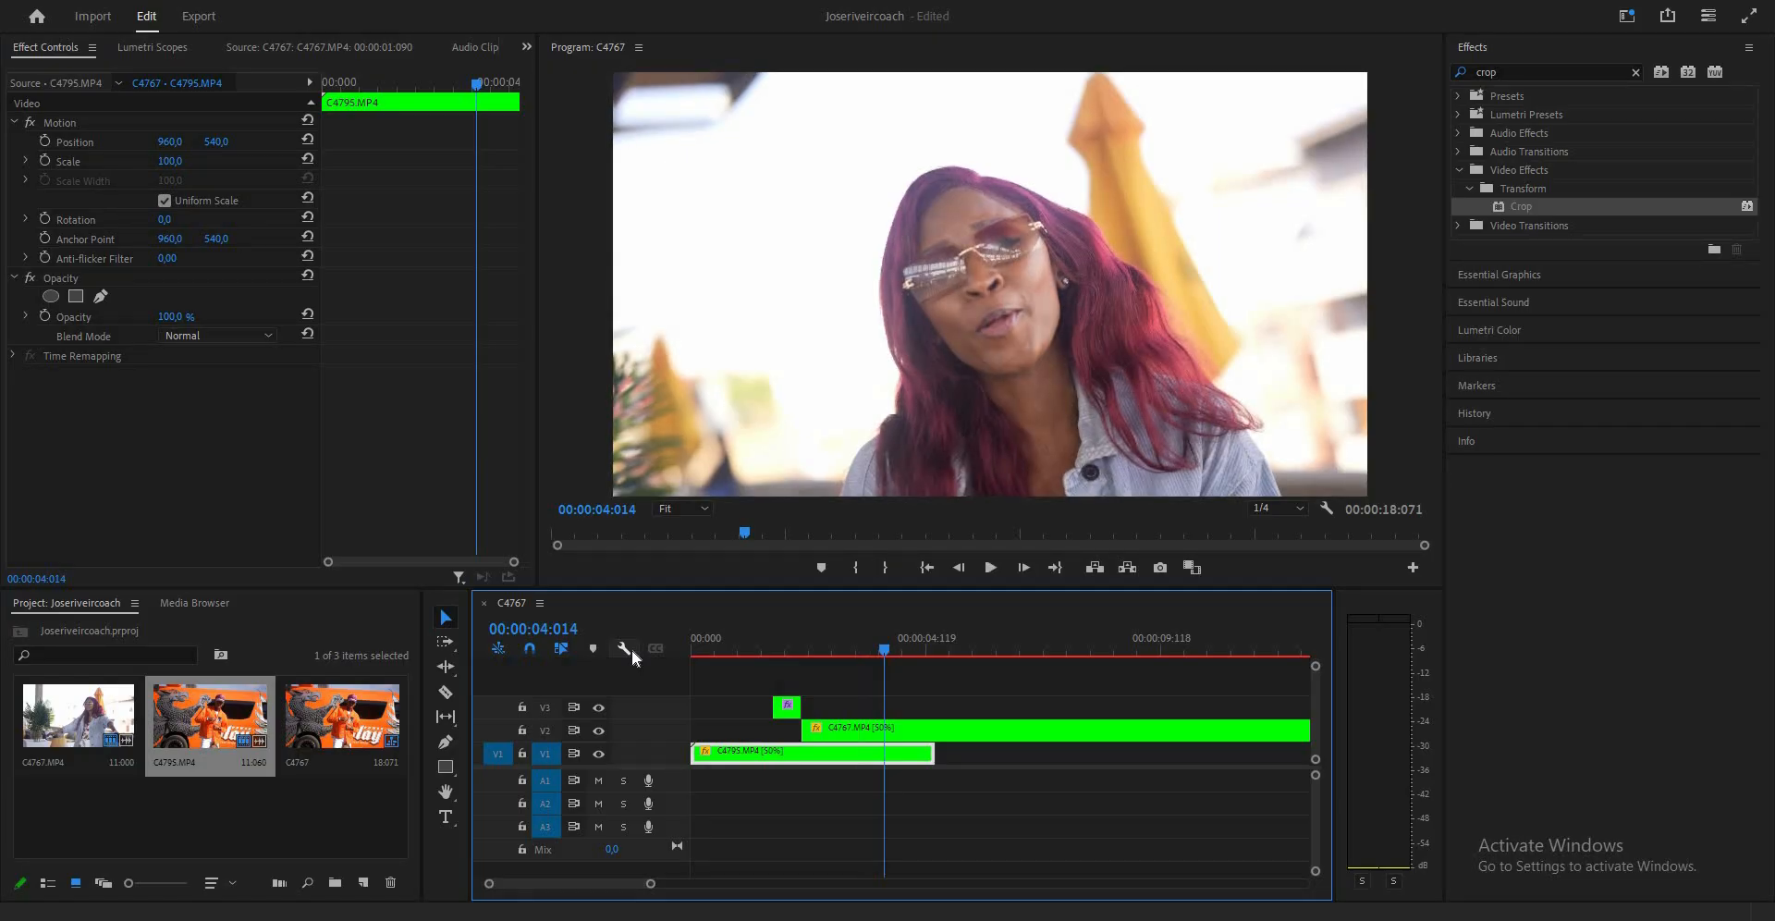
Search the effects for "uni." and apply the uni.Ecto effect to the frozen cutout clip on V3.
left_click(1516, 69)
key("BackSpace")
key("BackSpace")
key("BackSpace")
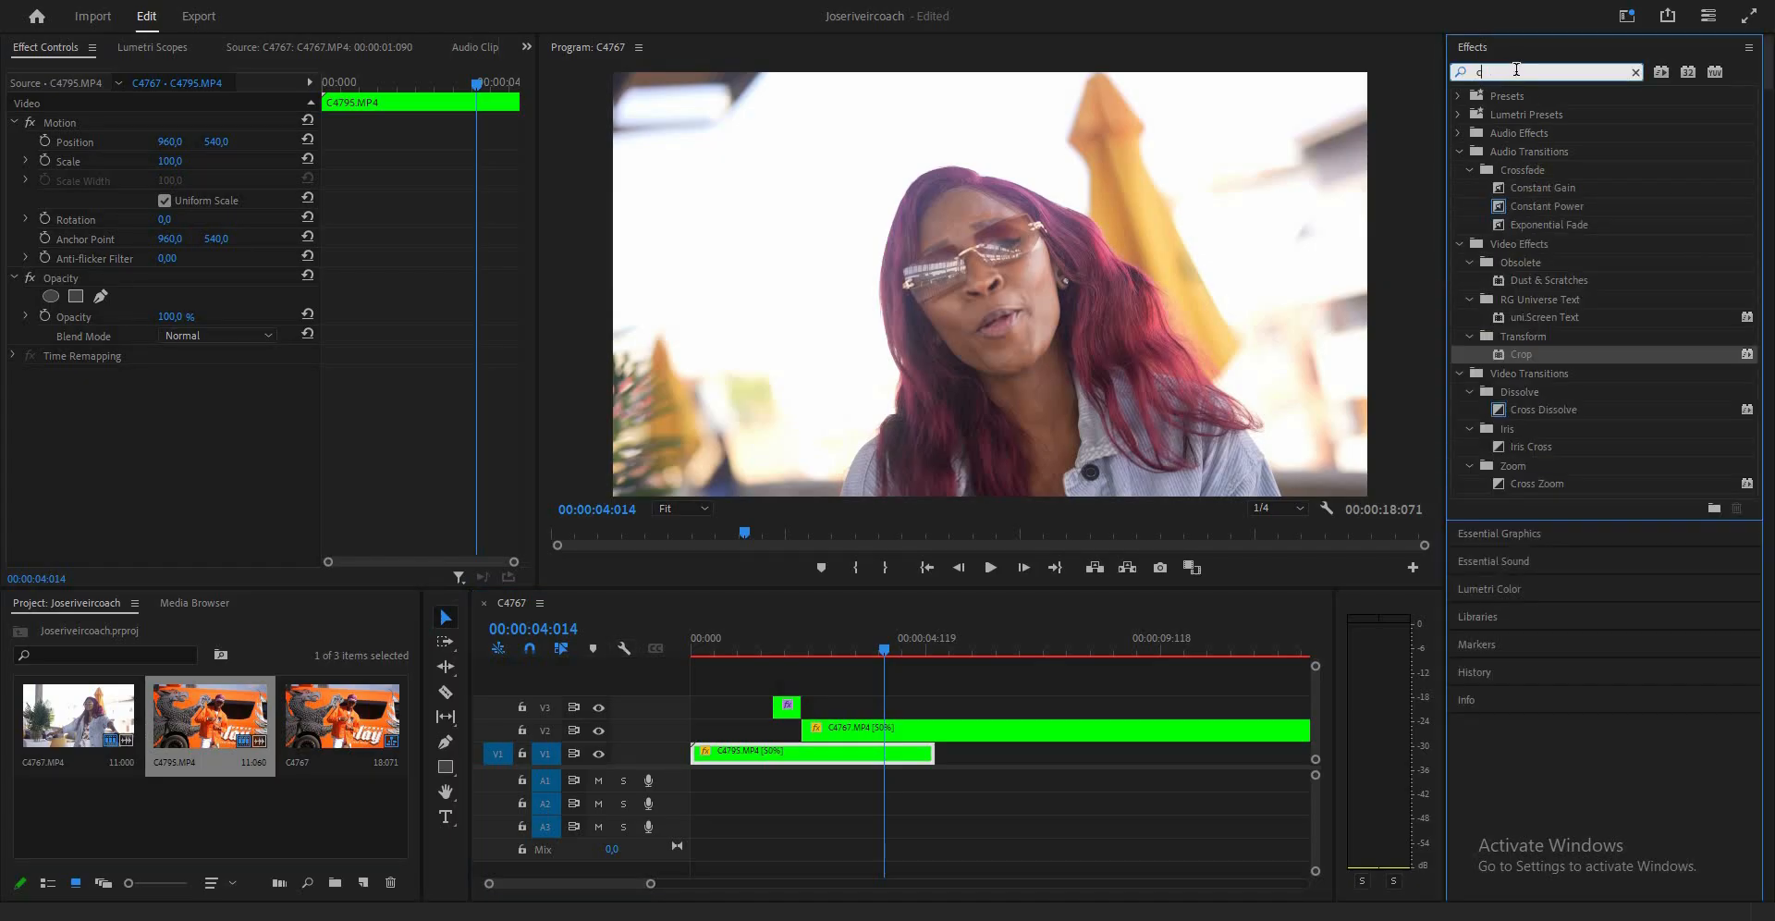
key("BackSpace")
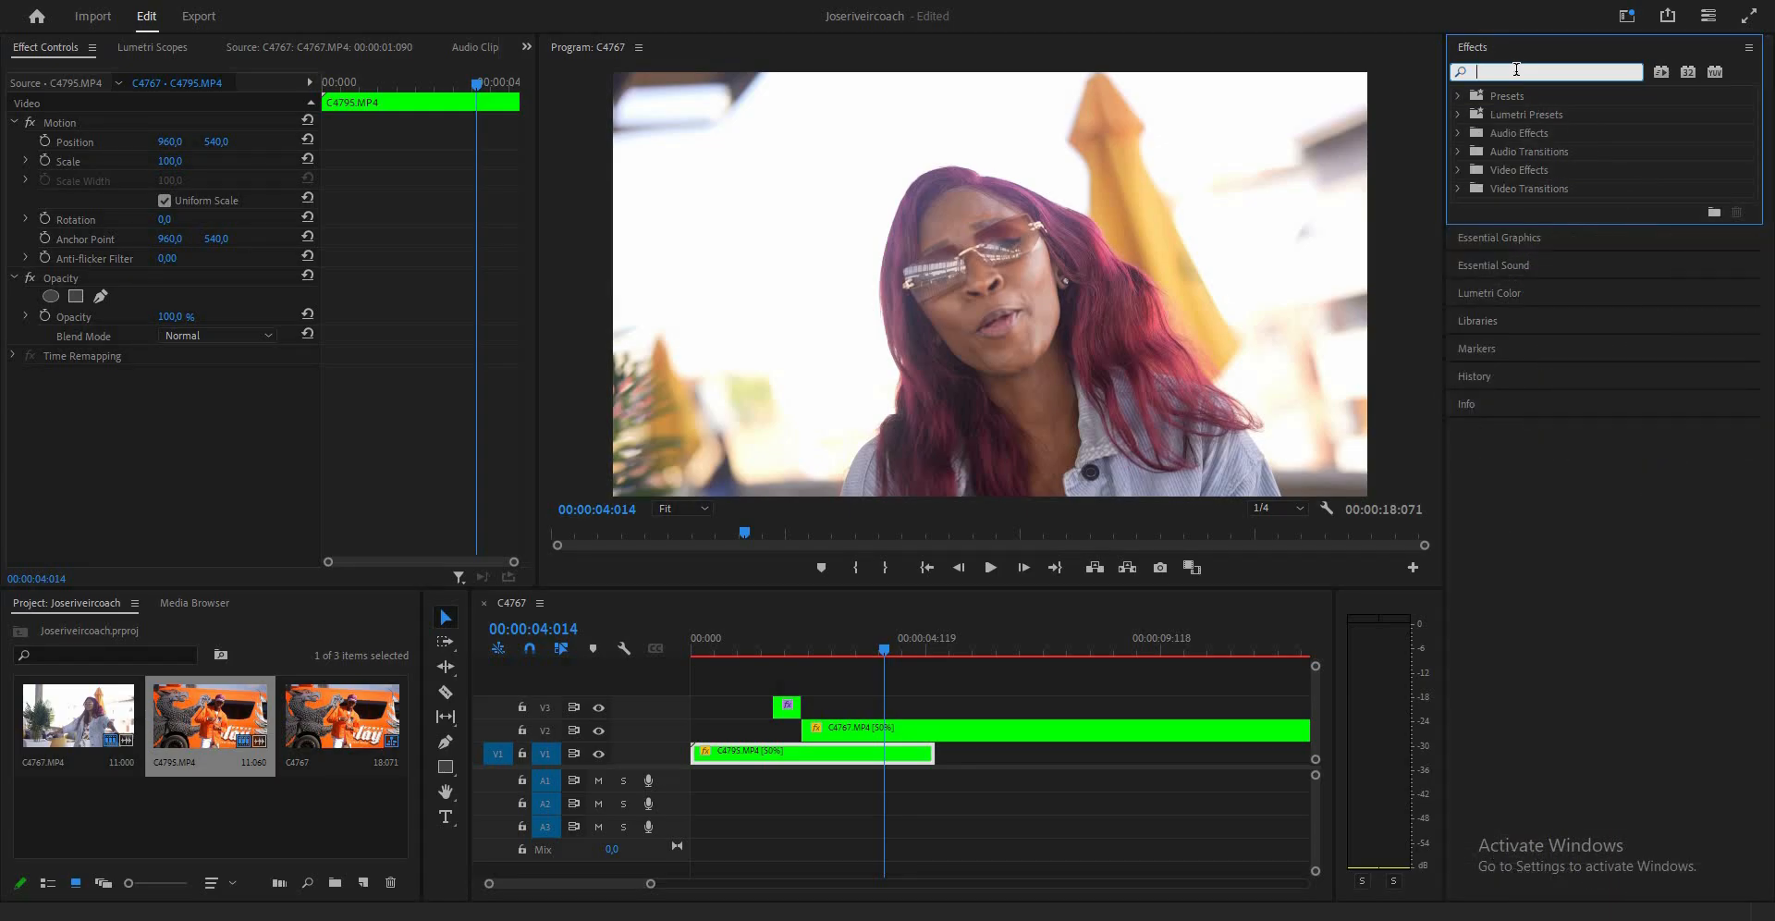
type("uni.")
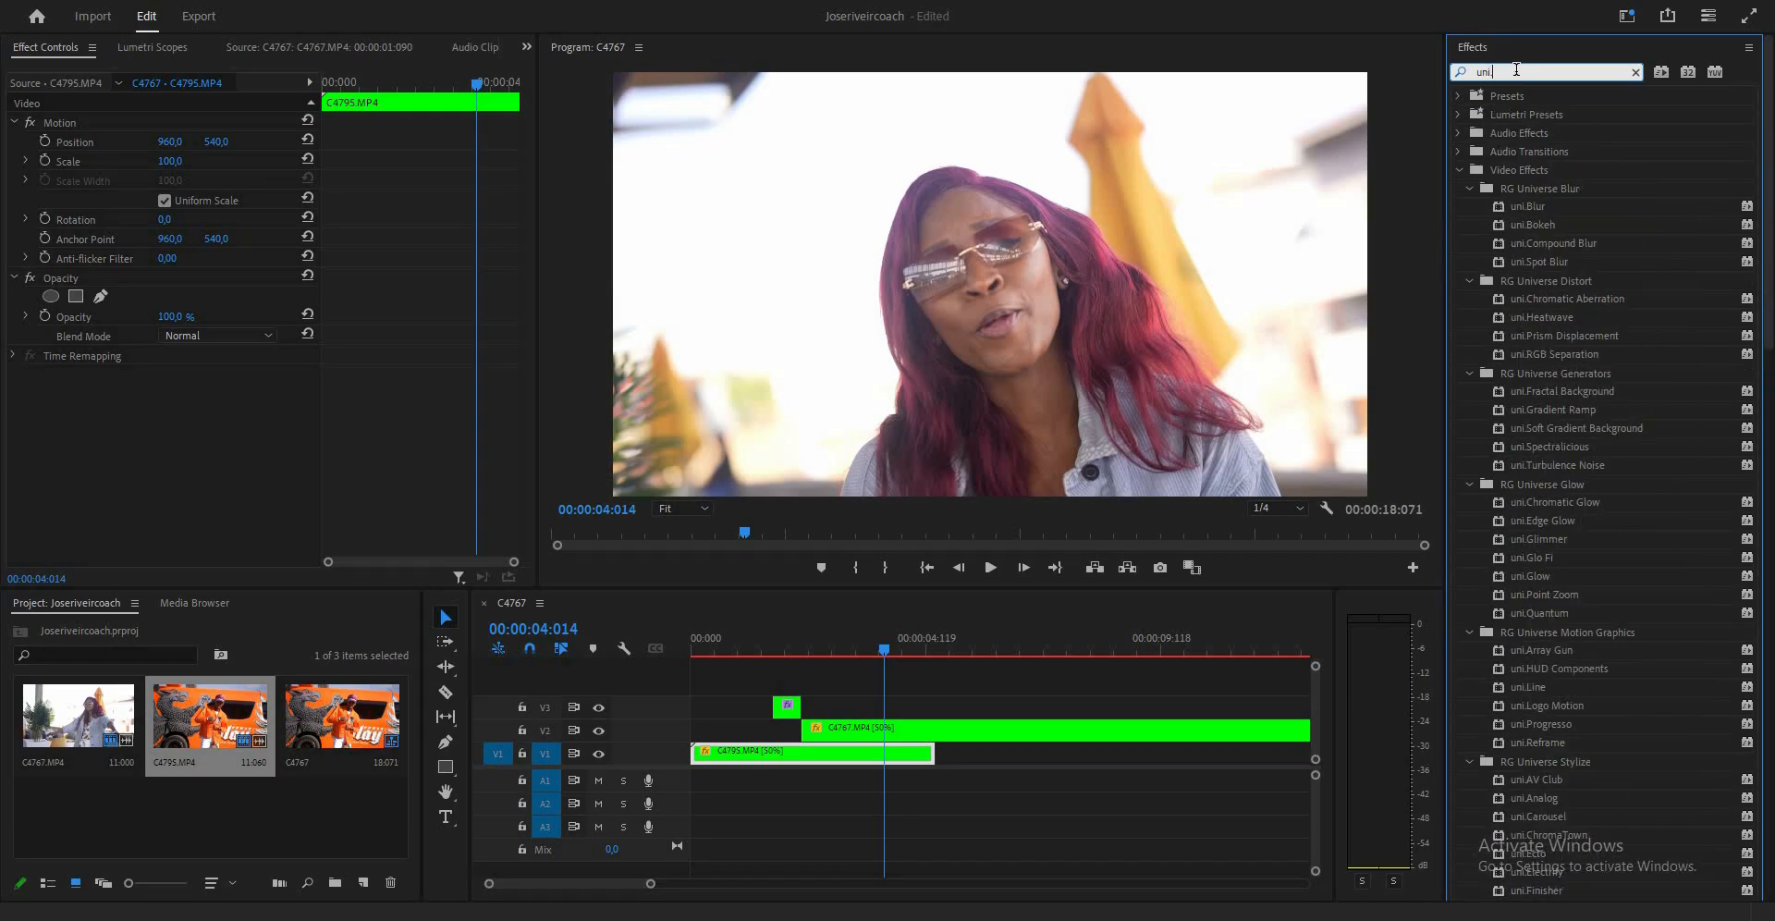
left_click_drag(1768, 190, 1772, 411)
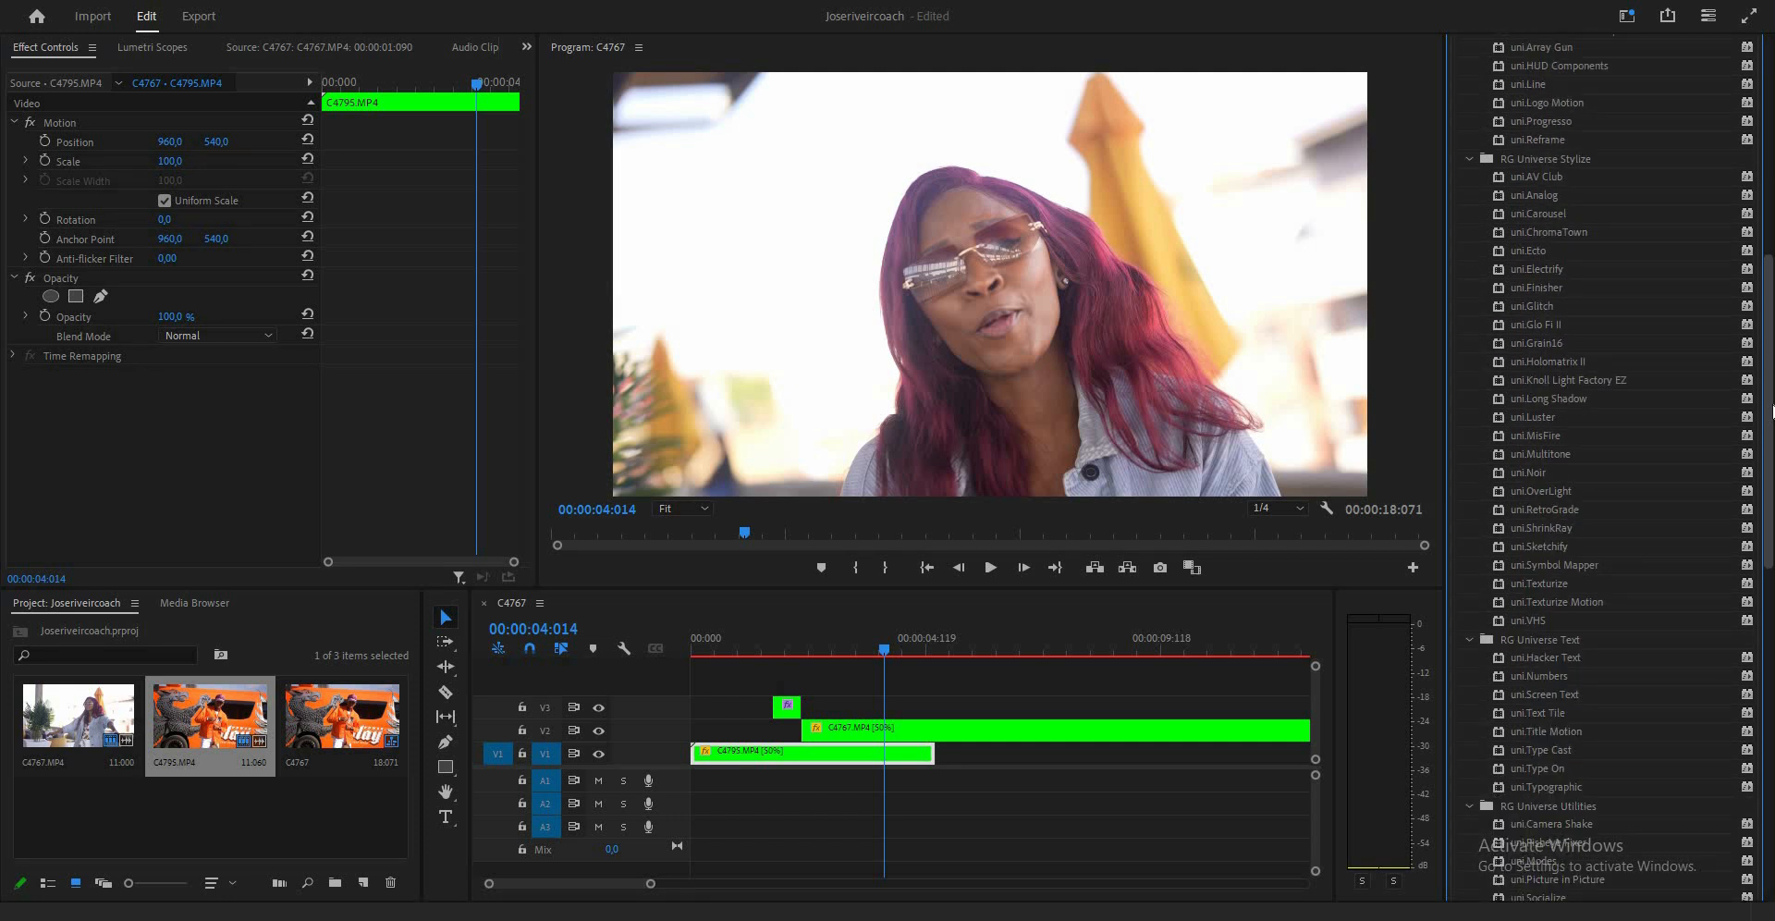
left_click_drag(1772, 411, 1765, 372)
left_click_drag(1545, 285, 791, 704)
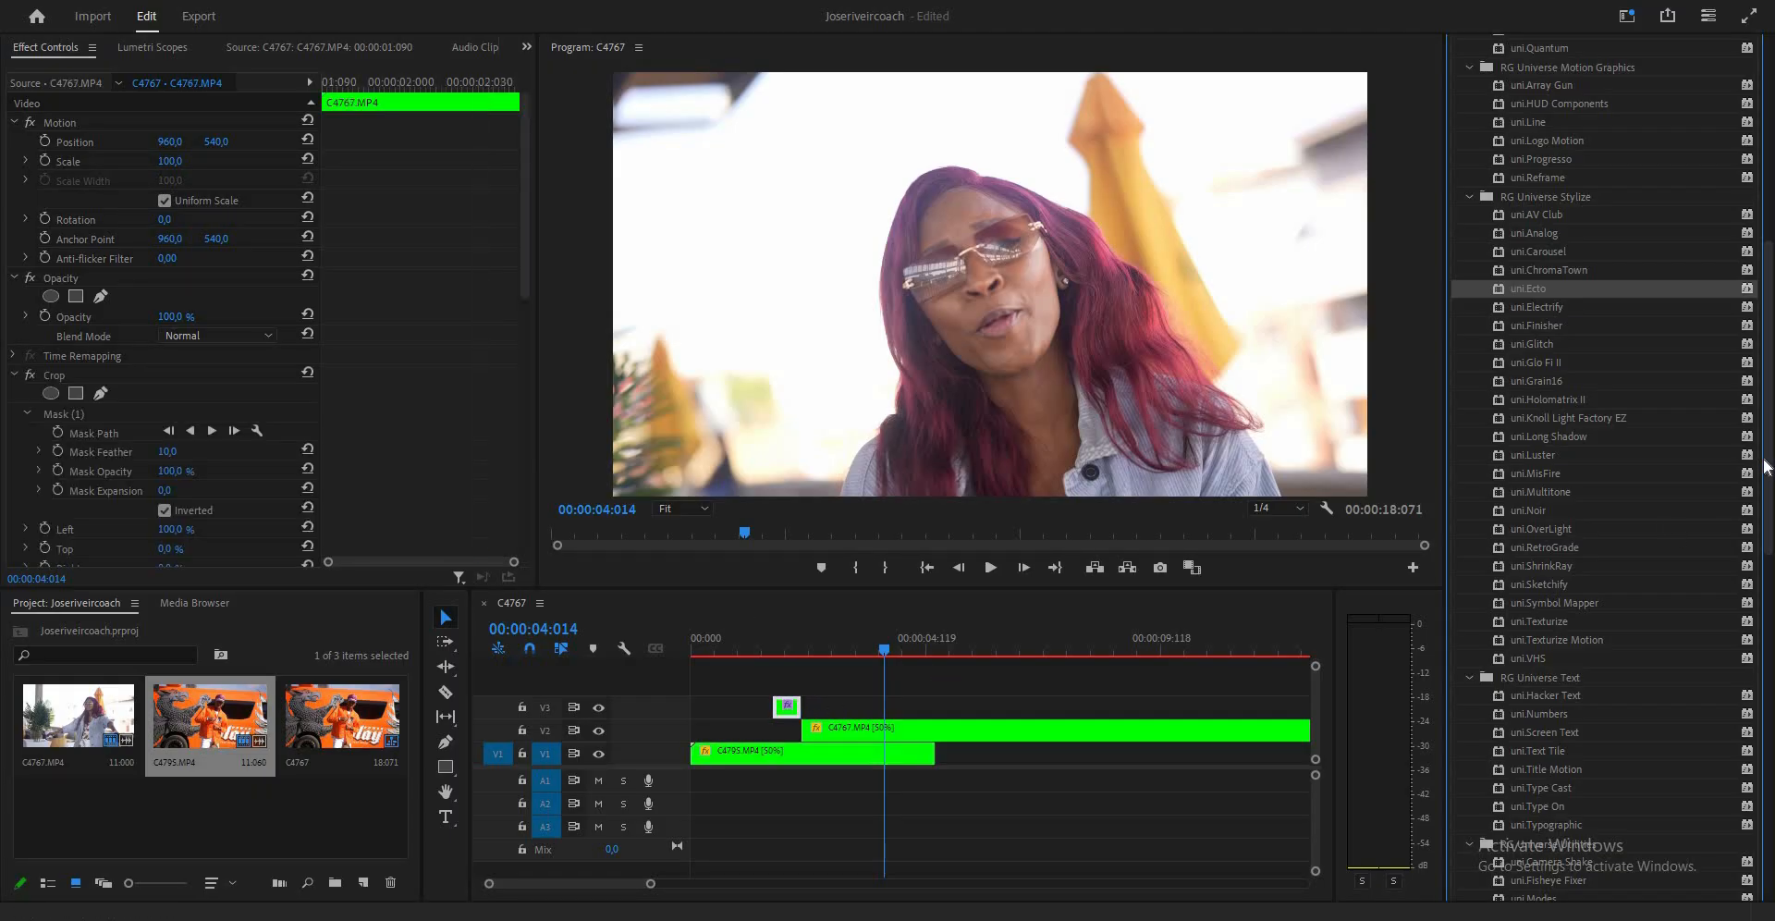
scroll(1484, 102, "up", 6)
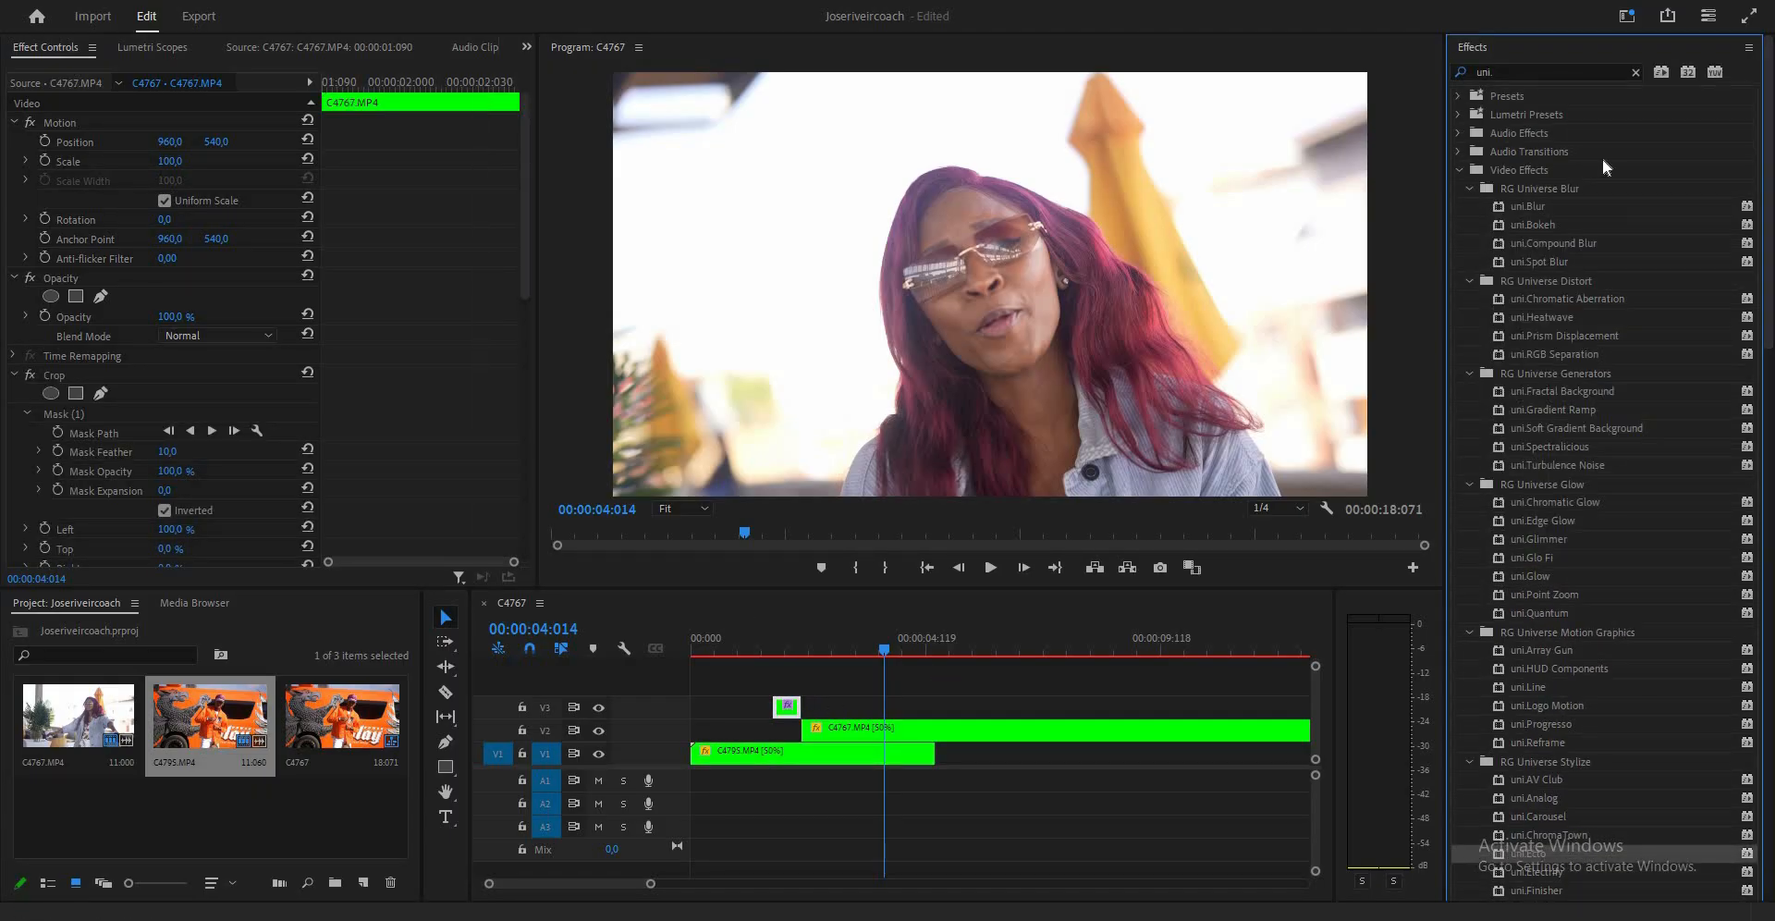
left_click(1466, 49)
Play the sequence repeatedly from its start to review the cutout transition with the uni.Ecto effect, stopping after the cutout.
left_click(785, 650)
left_click(764, 650)
key("space")
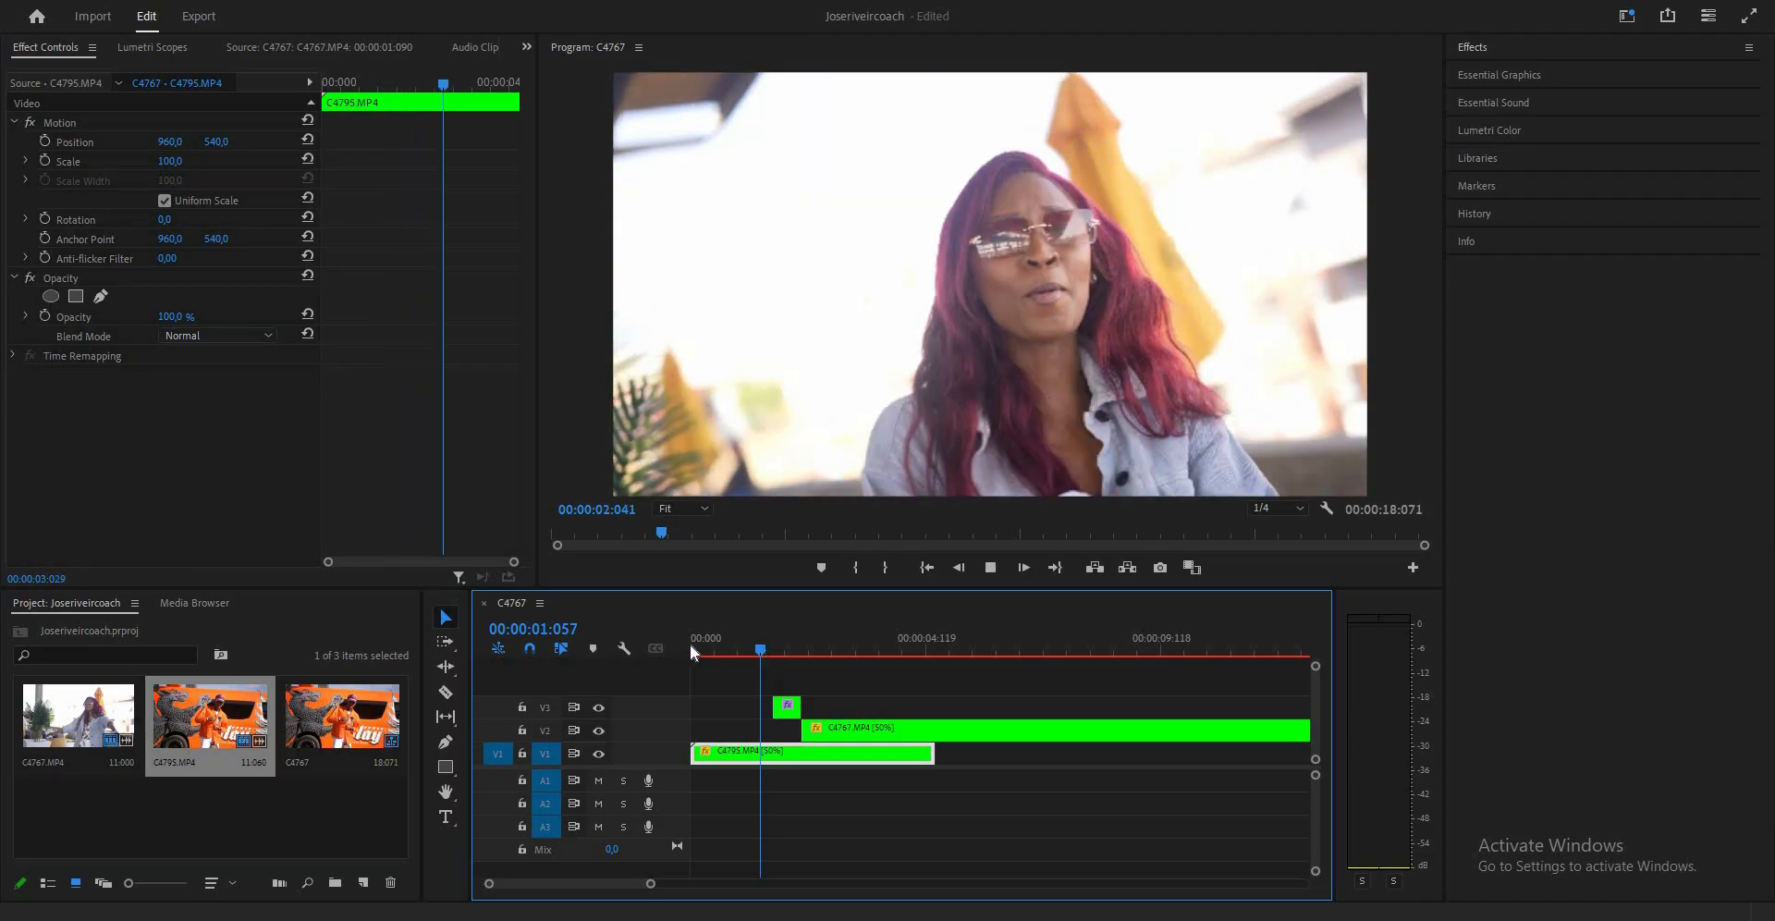
left_click(692, 644)
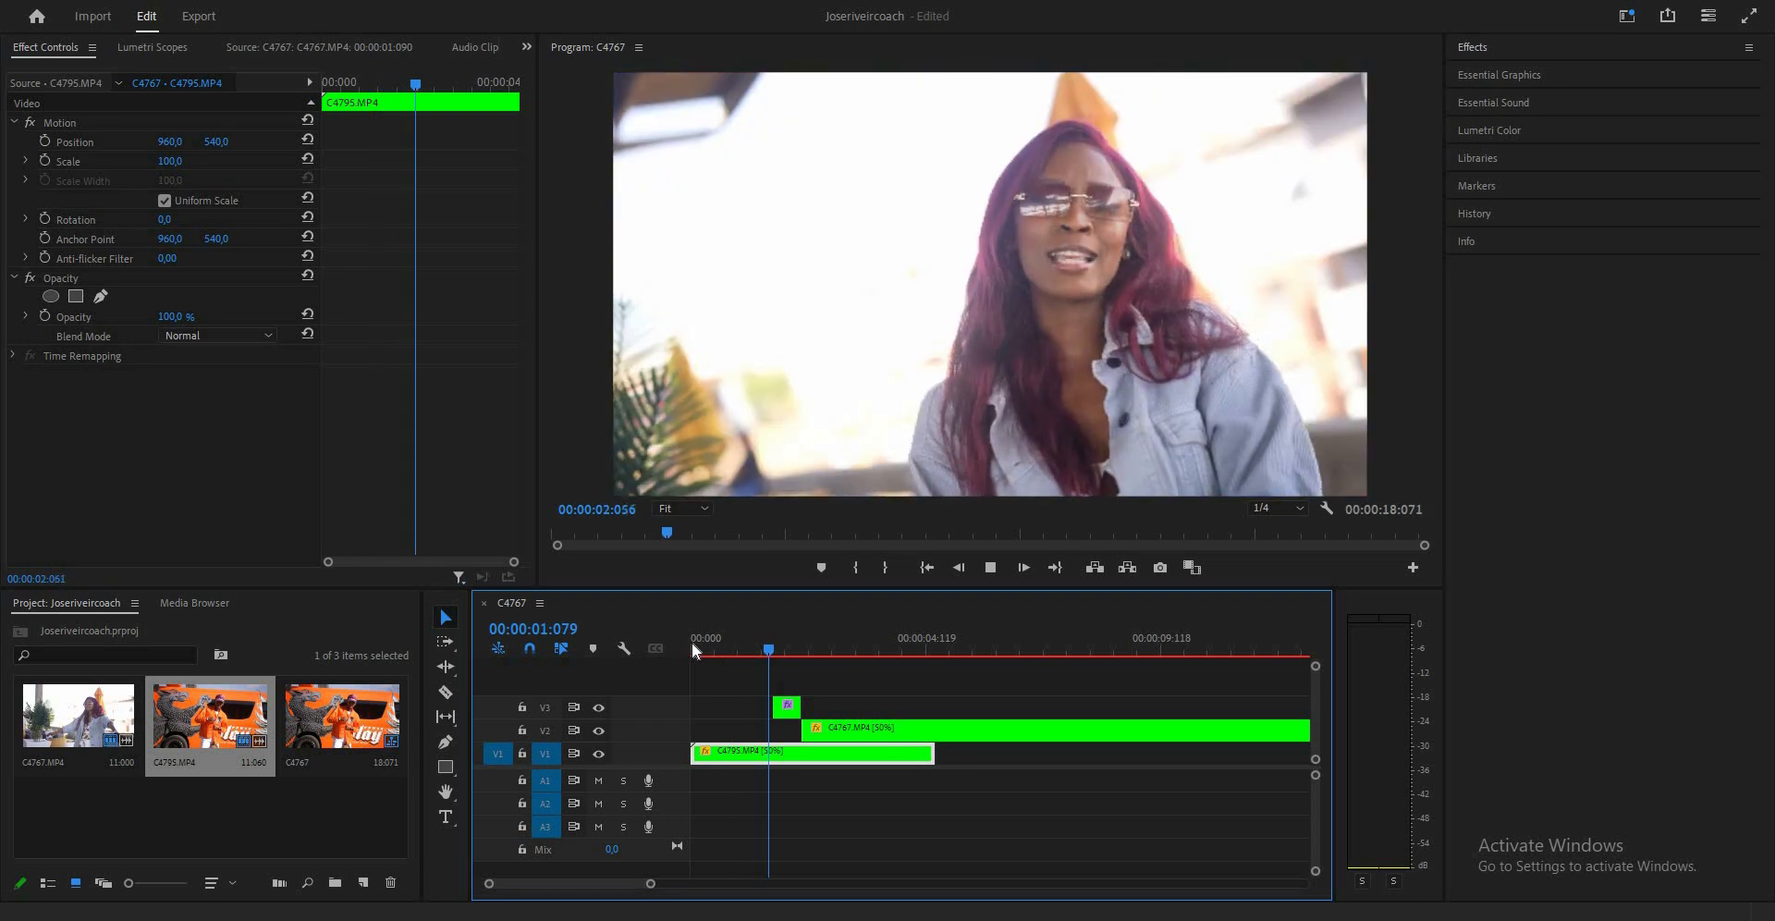
left_click(696, 640)
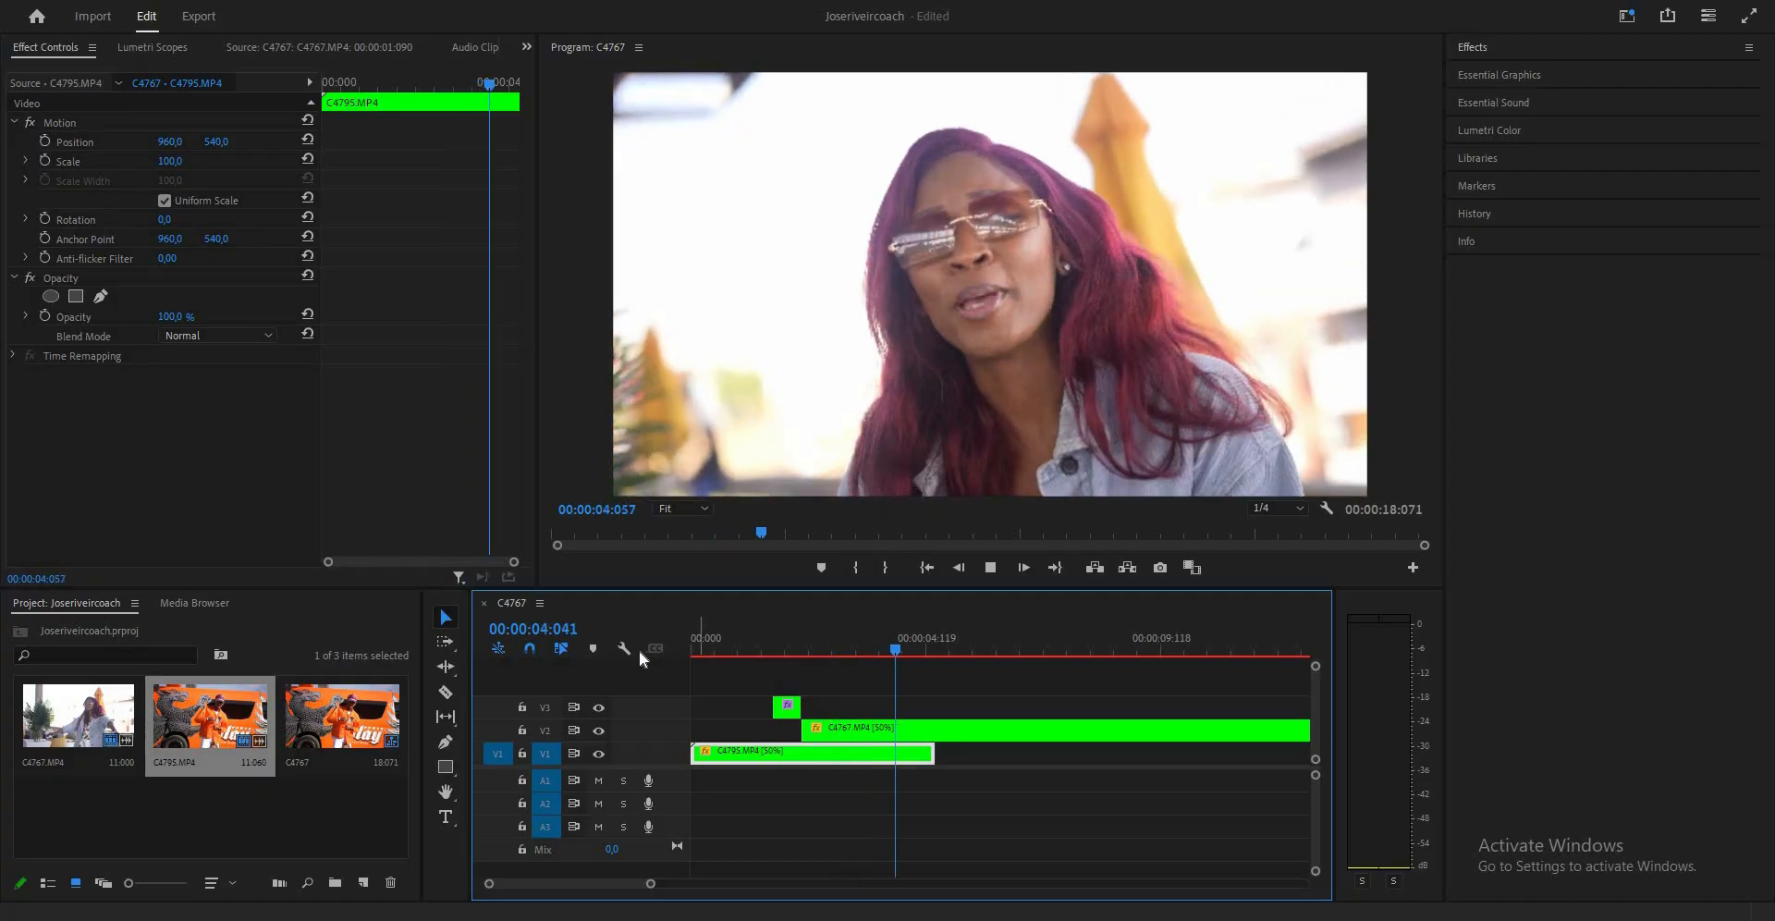
key("Home")
key("space")
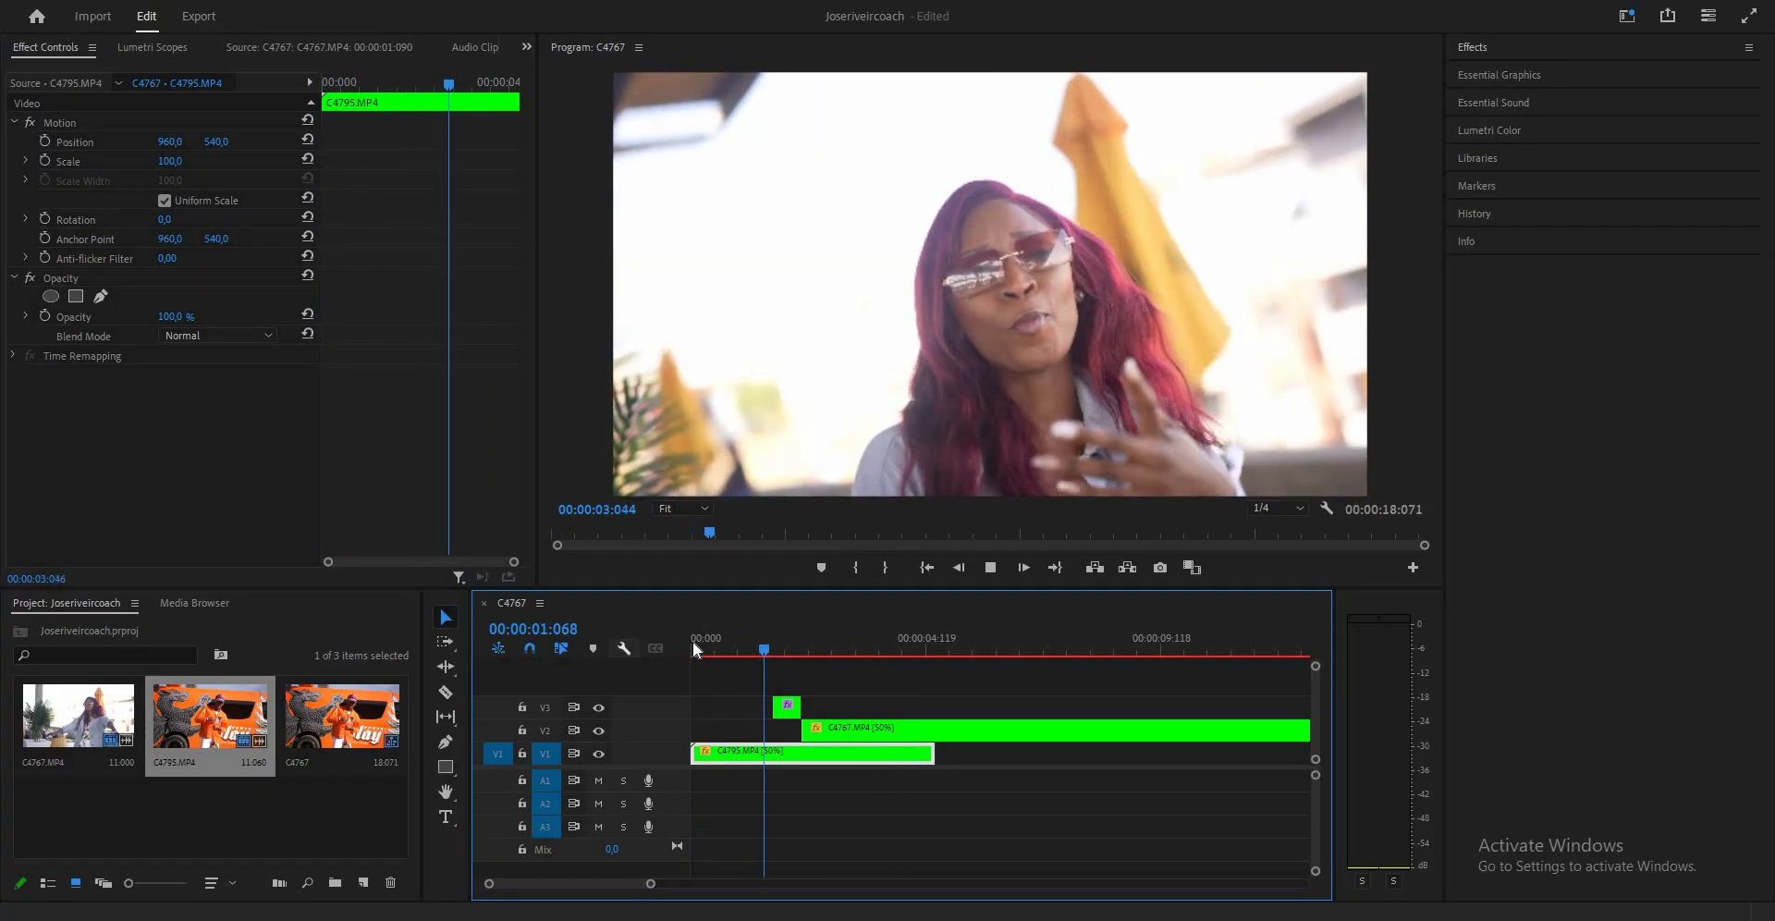
key("space")
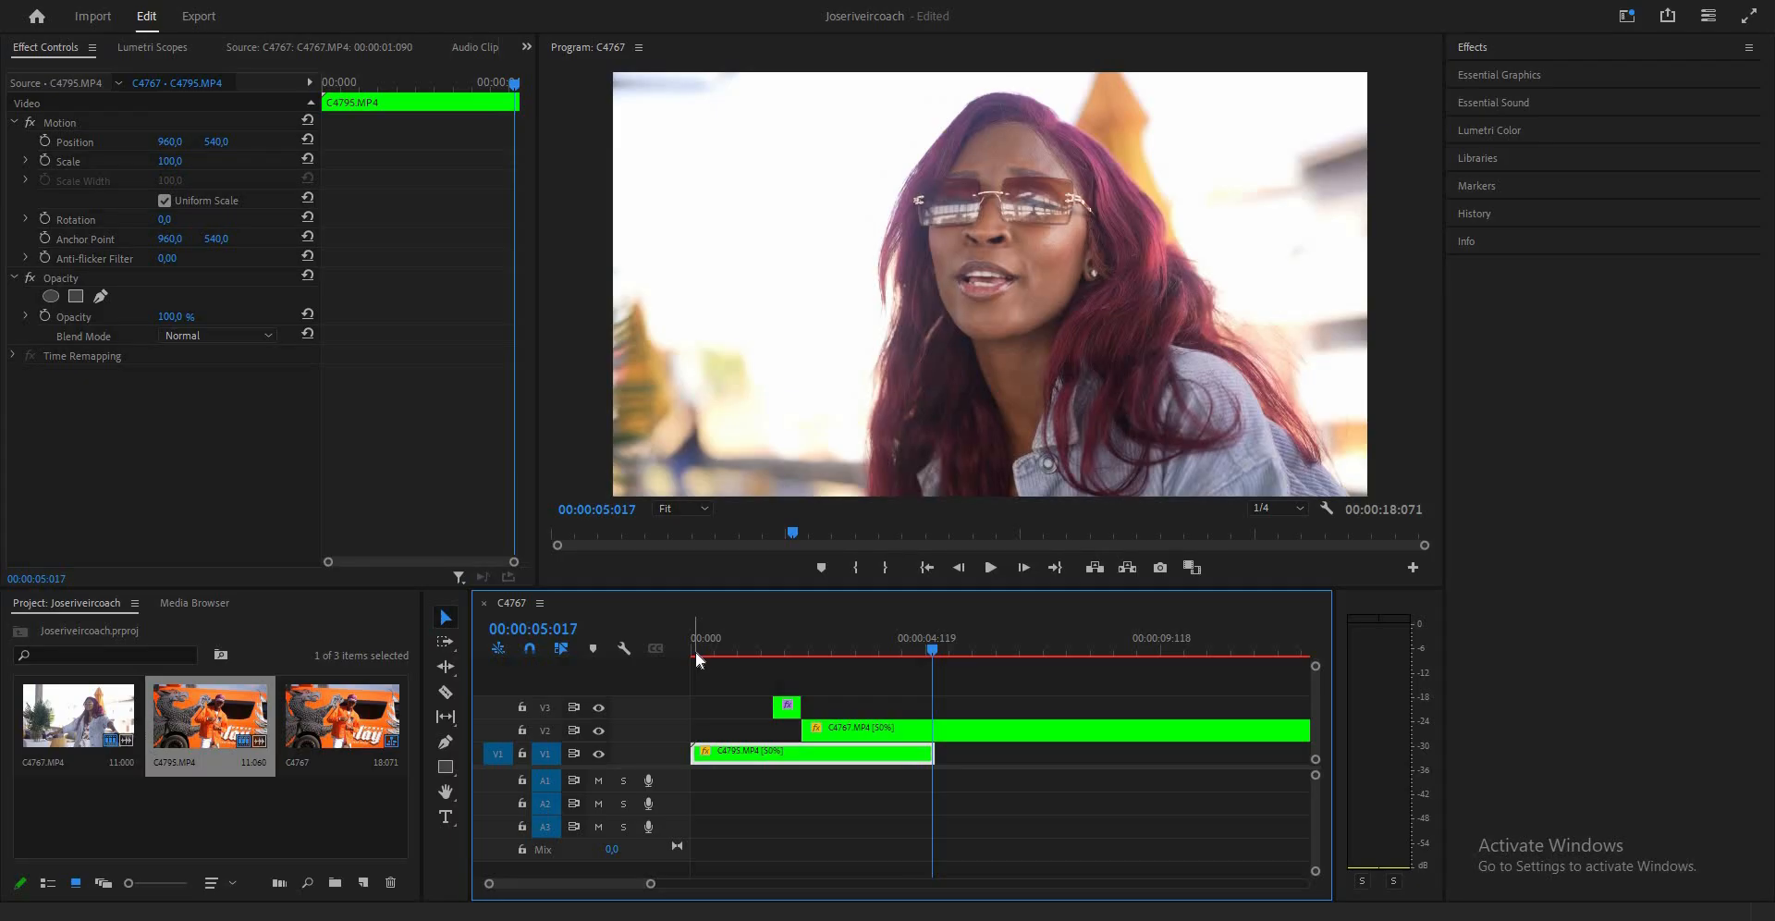